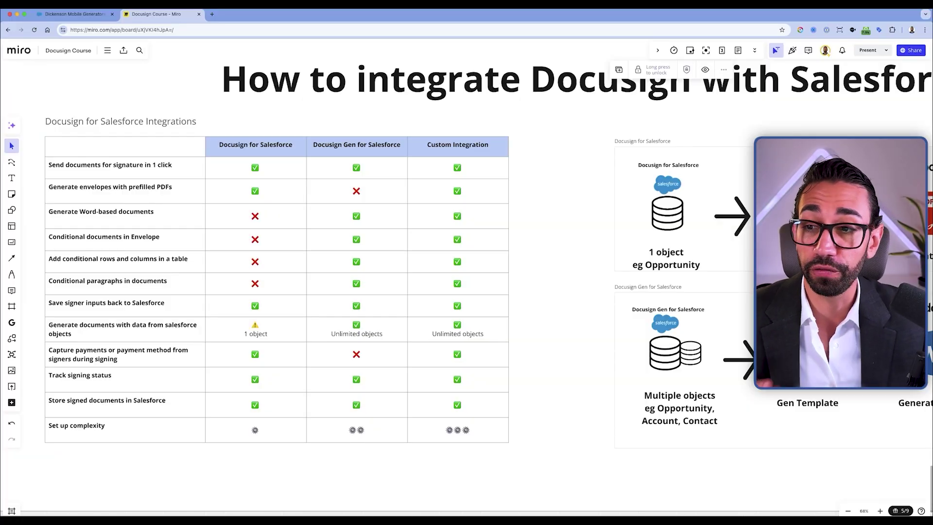
# - Examine the Docusign for Salesforce workflow diagram on the Miro board, from the Salesforce object through the envelope template and generated PDF to sending
pyautogui.click(212, 145)
pyautogui.moveTo(212, 139); pyautogui.dragTo(211, 115)
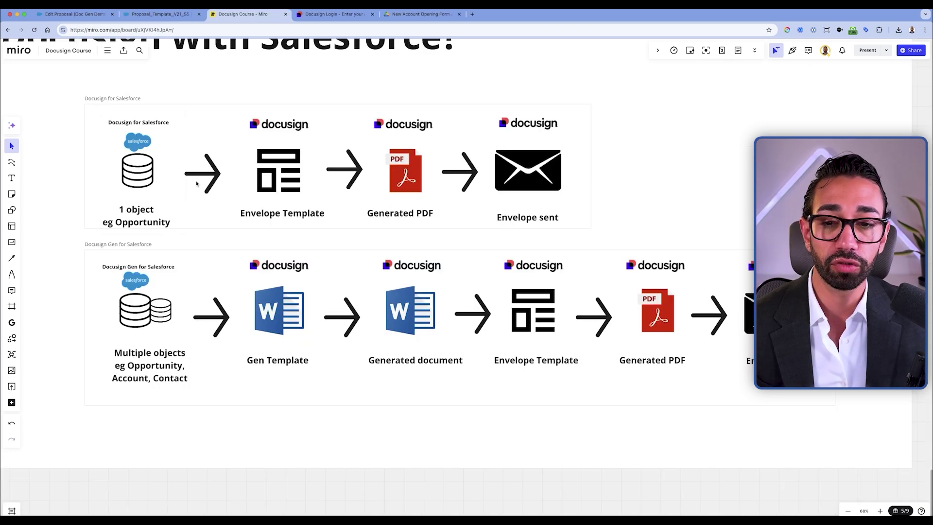
pyautogui.click(143, 229)
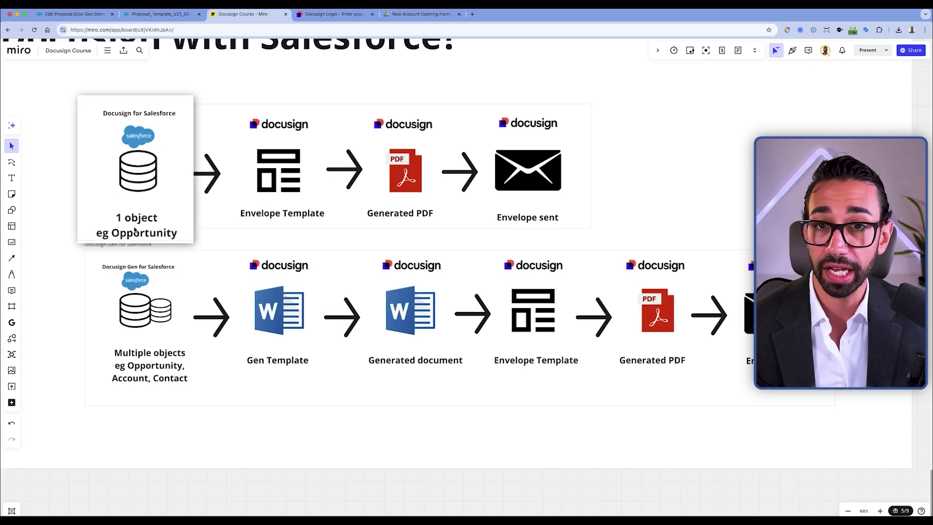
pyautogui.moveTo(133, 190); pyautogui.dragTo(96, 224)
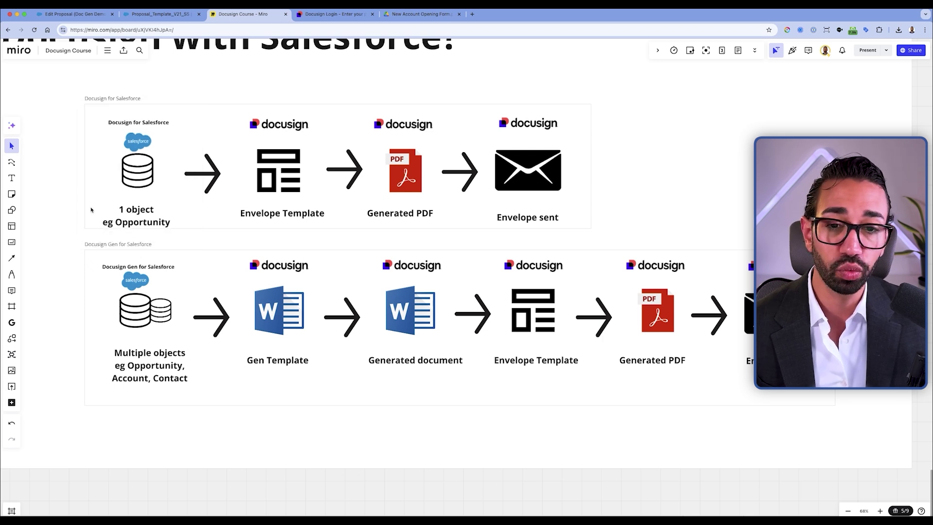
pyautogui.click(272, 185)
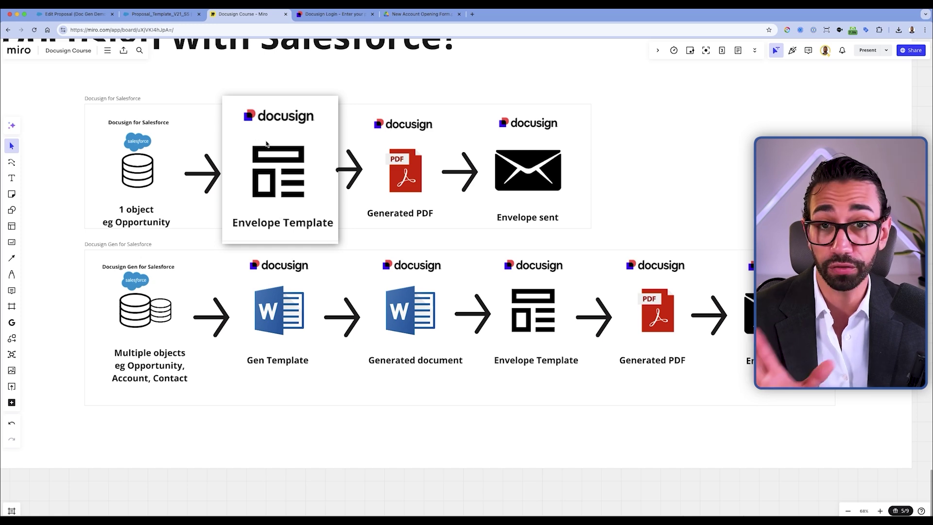
pyautogui.moveTo(285, 174); pyautogui.dragTo(291, 160)
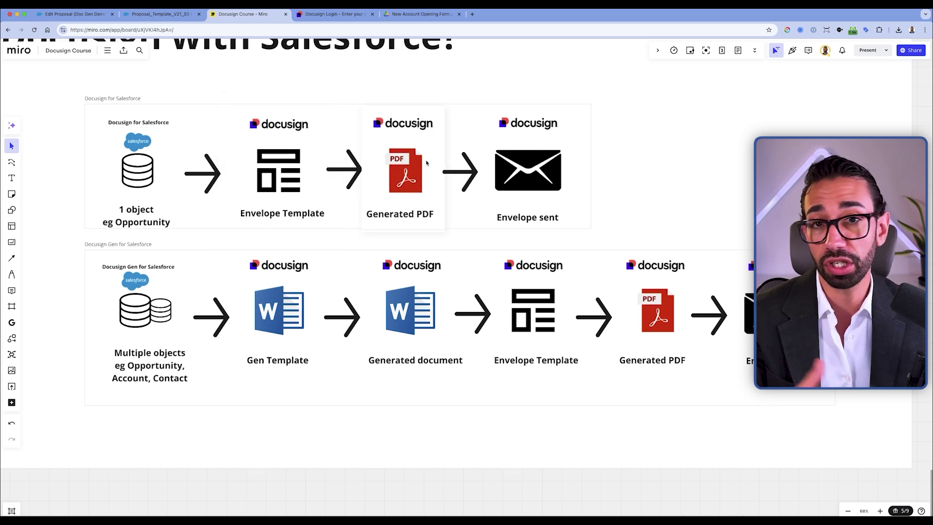
pyautogui.click(341, 182)
pyautogui.moveTo(397, 154); pyautogui.dragTo(386, 190)
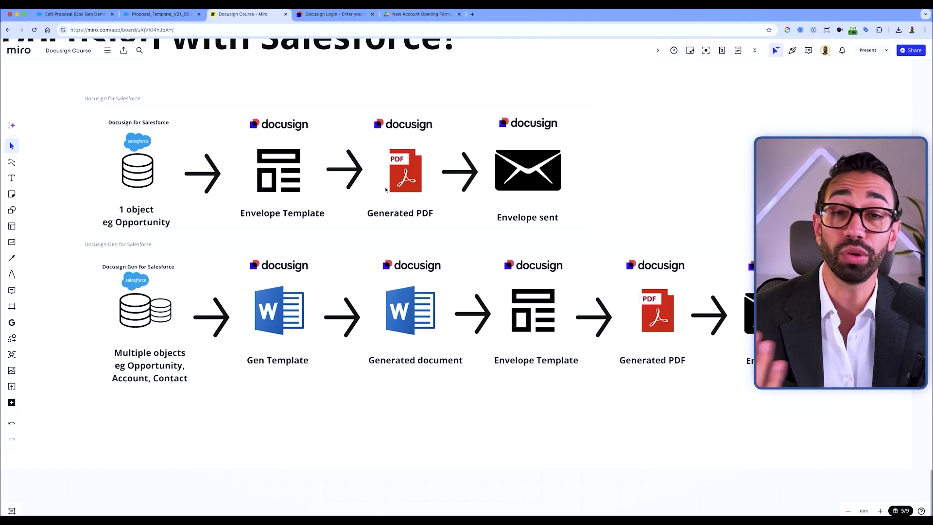
pyautogui.click(457, 192)
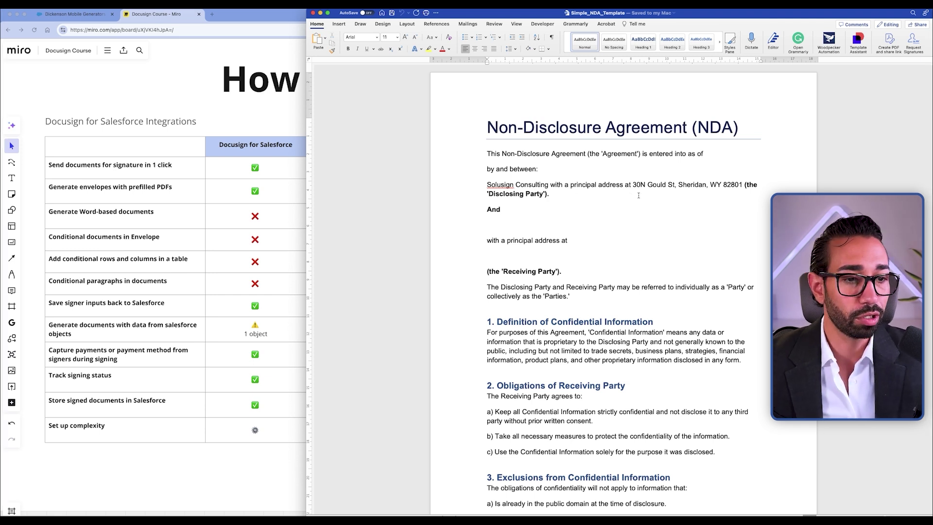
# - Switch to the Simple_NDA_Template Word document and examine its receiving-party blanks and signature table, ending back at the Miro comparison table
pyautogui.scroll(-2, 554, 212)
pyautogui.scroll(1, 561, 216)
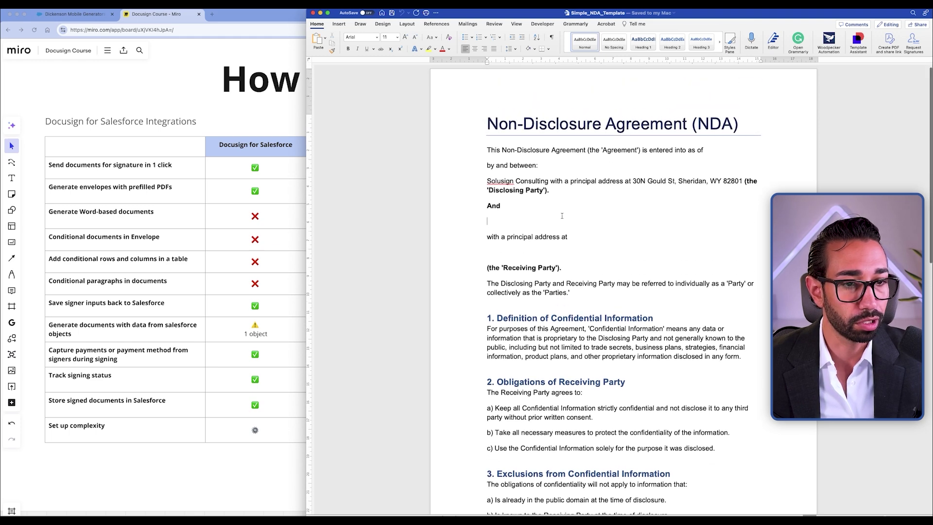
pyautogui.click(467, 223)
pyautogui.click(537, 225)
pyautogui.moveTo(487, 223); pyautogui.dragTo(559, 222)
pyautogui.click(558, 221)
pyautogui.scroll(-2, 558, 221)
pyautogui.click(484, 217)
pyautogui.click(469, 219)
pyautogui.scroll(-15, 619, 214)
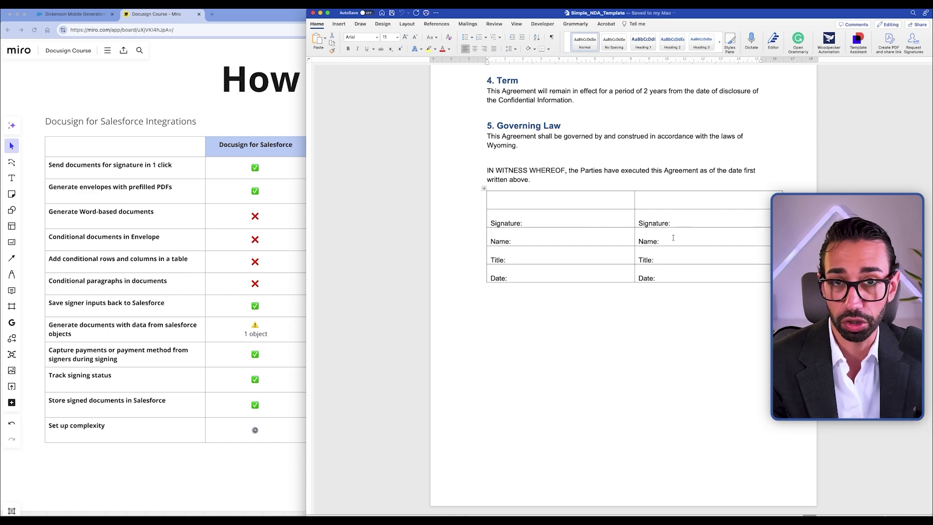
pyautogui.scroll(15, 611, 218)
pyautogui.scroll(-1, 612, 219)
pyautogui.click(290, 126)
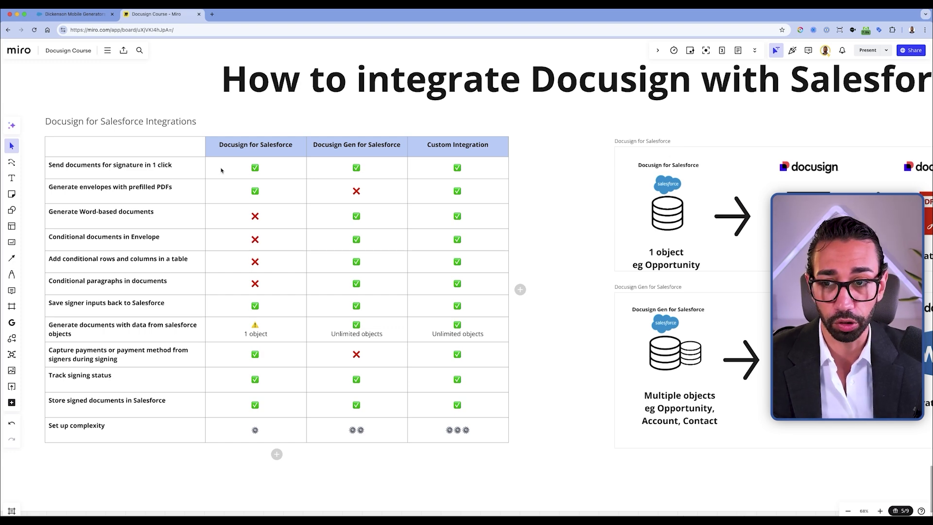
# - Switch back to Word to recheck the NDA's party section, and leave it for the opportunity record in Salesforce
pyautogui.press('super+Tab')
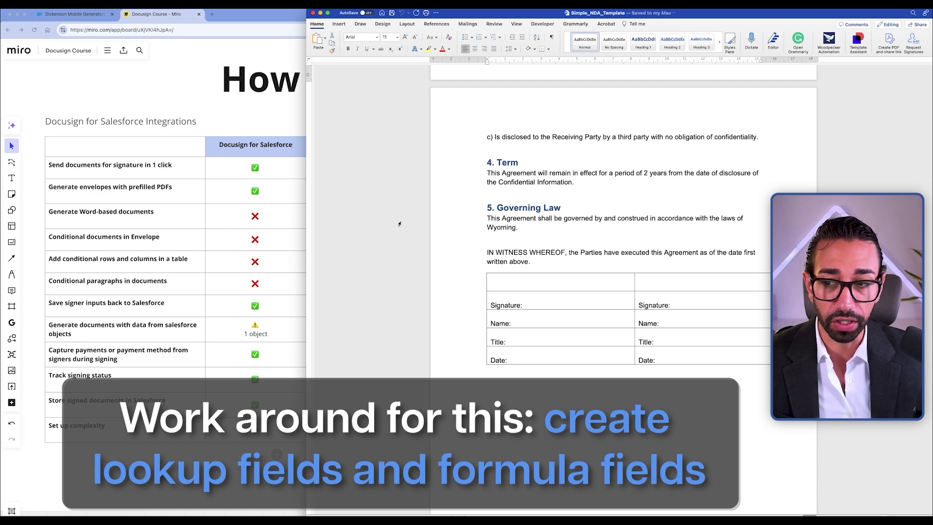
pyautogui.scroll(15, 490, 207)
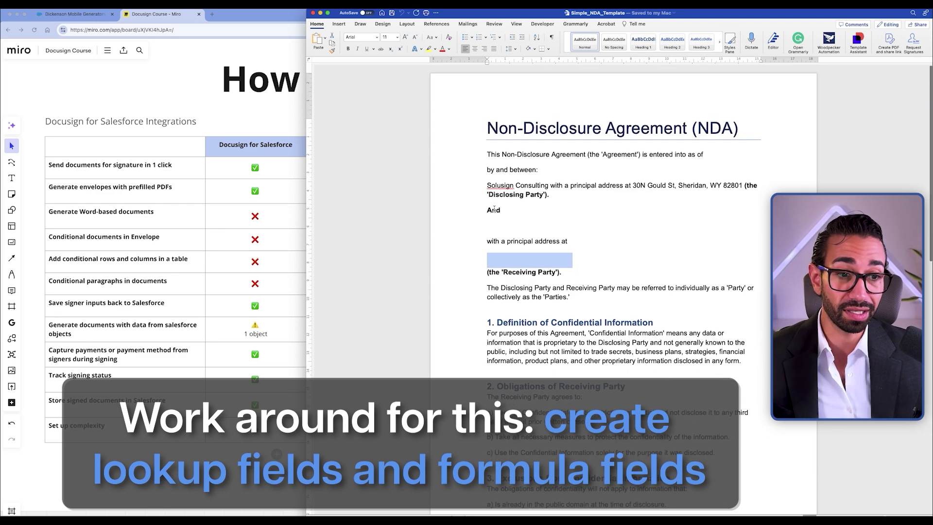
pyautogui.click(588, 197)
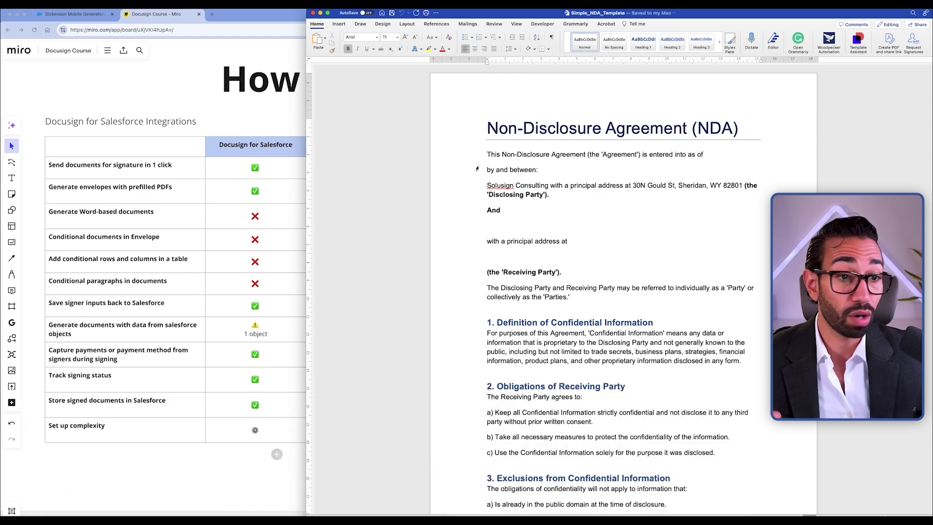
pyautogui.press('super+h')
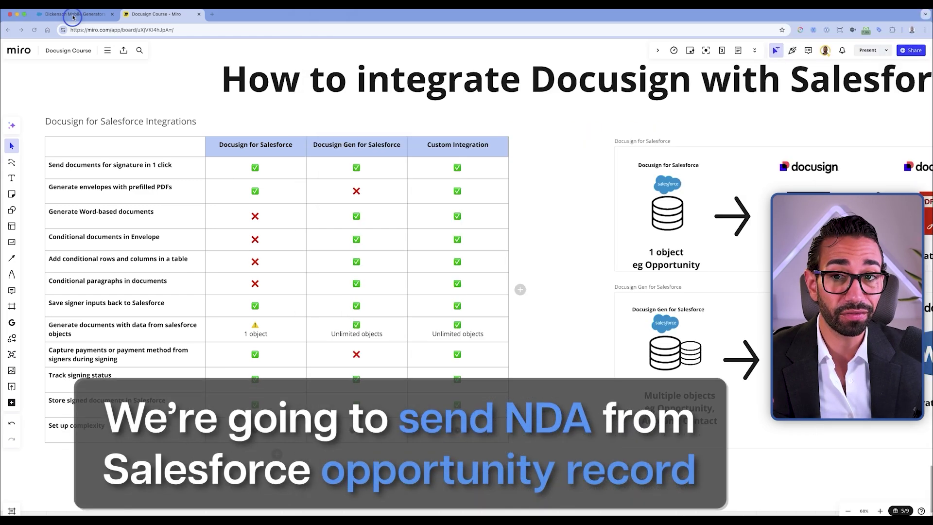
pyautogui.hotkey('ctrl', 'shift', 'Tab')
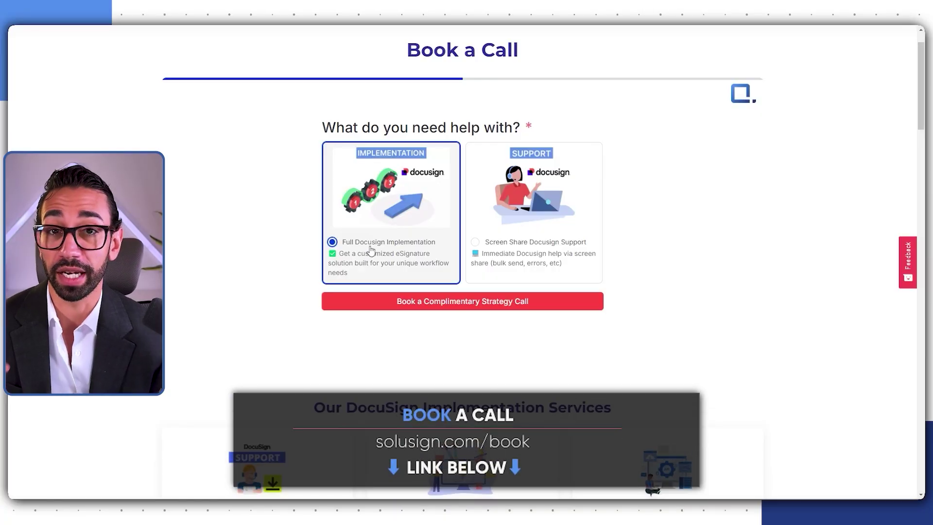
pyautogui.click(471, 308)
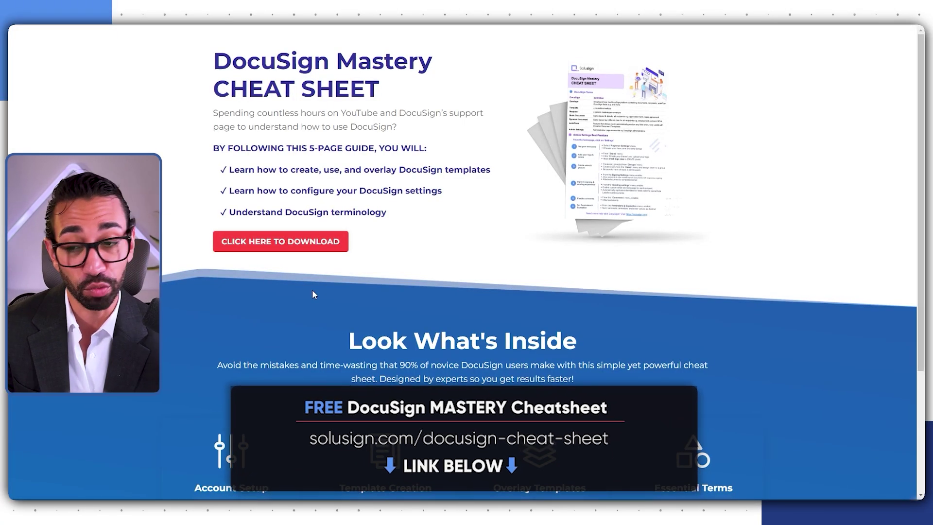
pyautogui.click(303, 249)
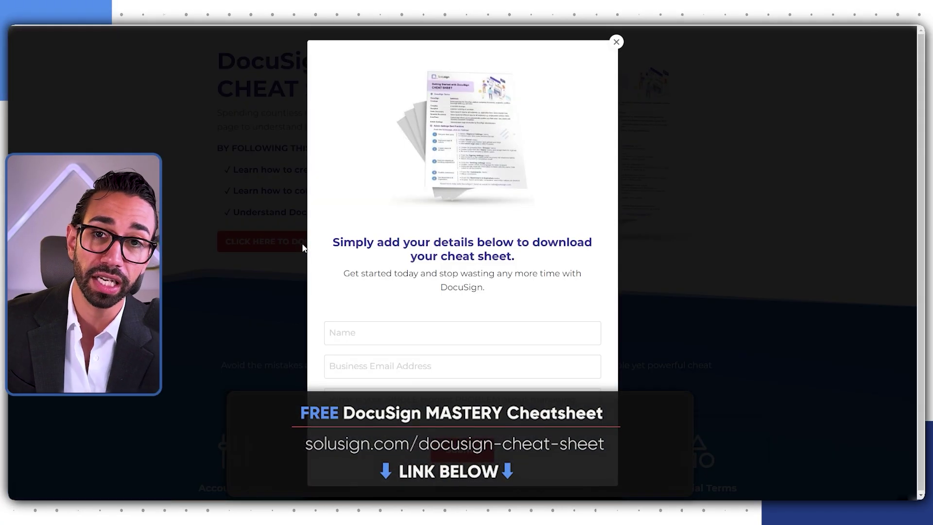
pyautogui.click(367, 334)
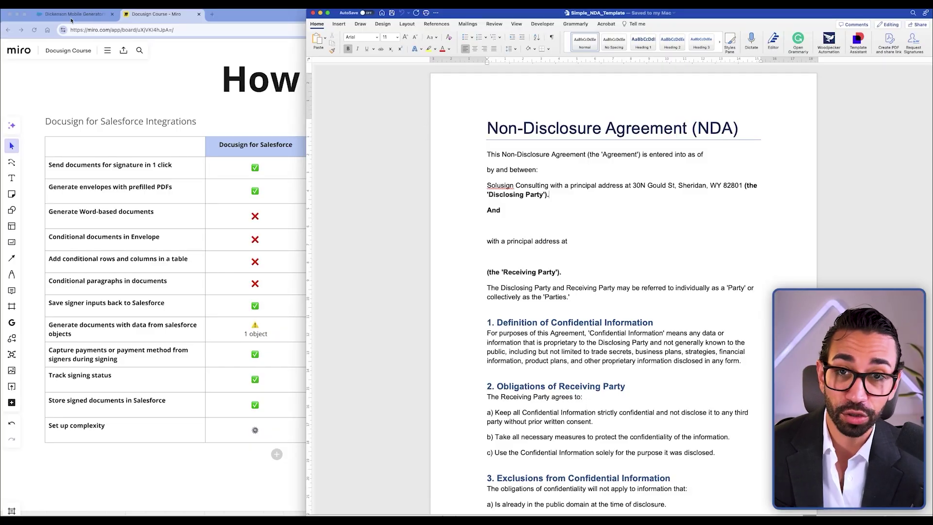
# - Compare the Dickenson Mobile Generators opportunity in Salesforce with the receiving party's name and address blanks in the Word NDA template
pyautogui.click(71, 17)
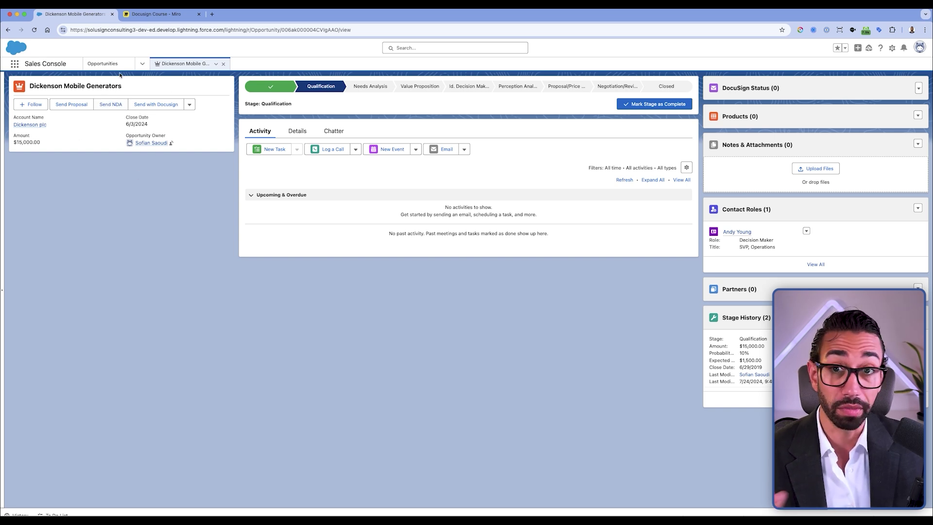
pyautogui.hotkey('ctrl', 'Up')
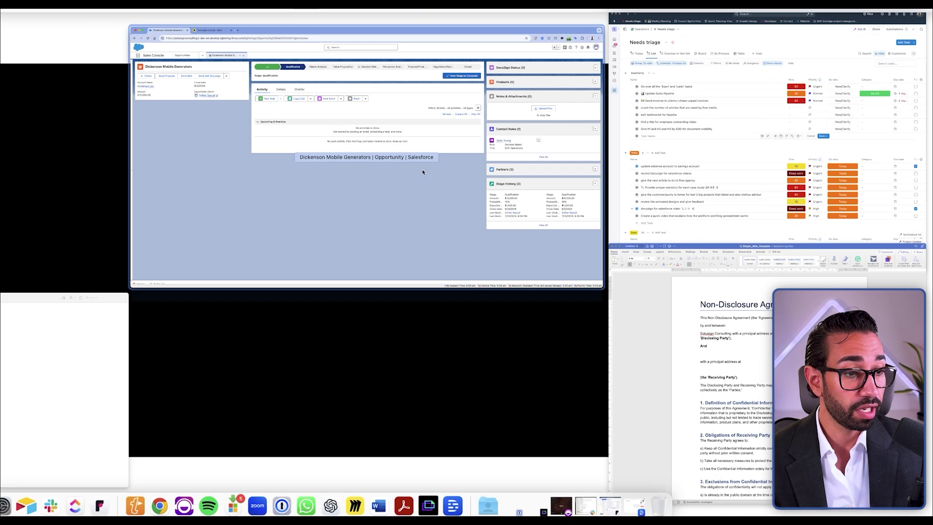
pyautogui.click(781, 252)
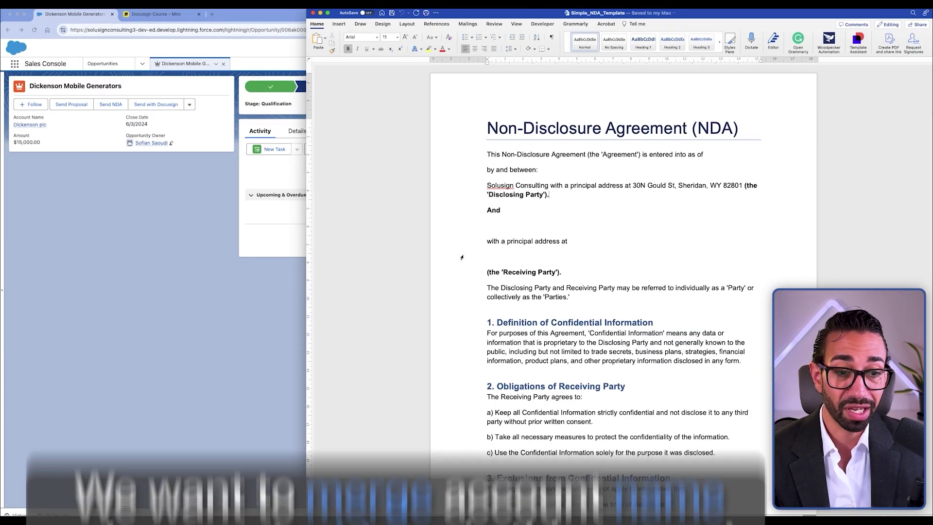
pyautogui.click(458, 226)
pyautogui.click(465, 256)
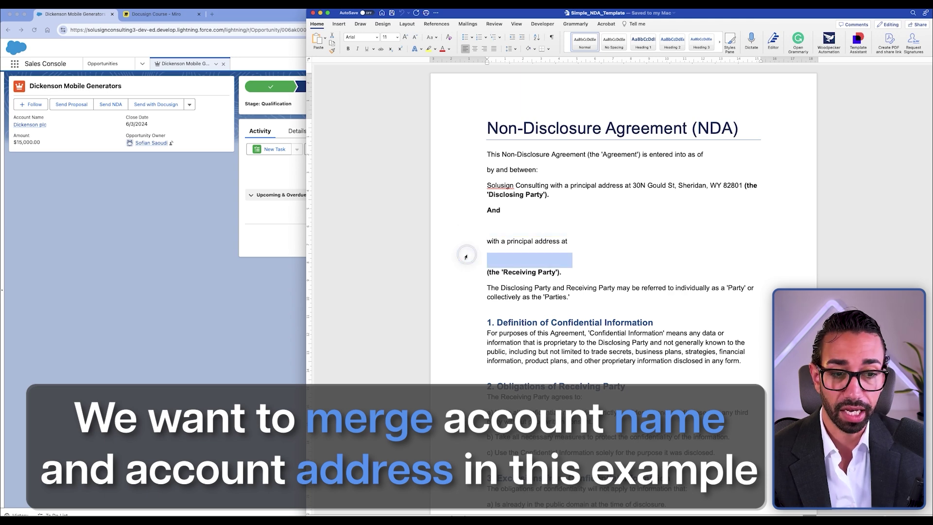
pyautogui.click(463, 229)
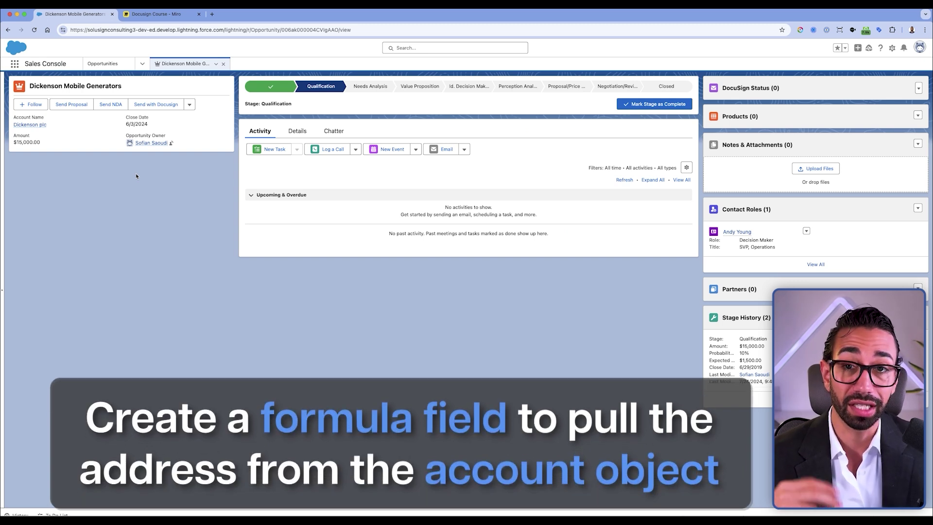
pyautogui.hotkey('ctrl', 'Up')
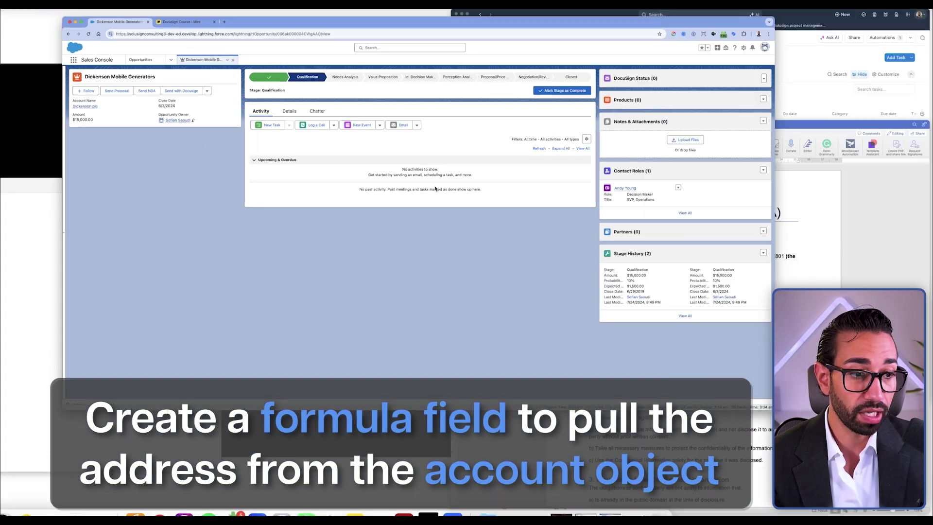
pyautogui.click(753, 290)
pyautogui.click(456, 257)
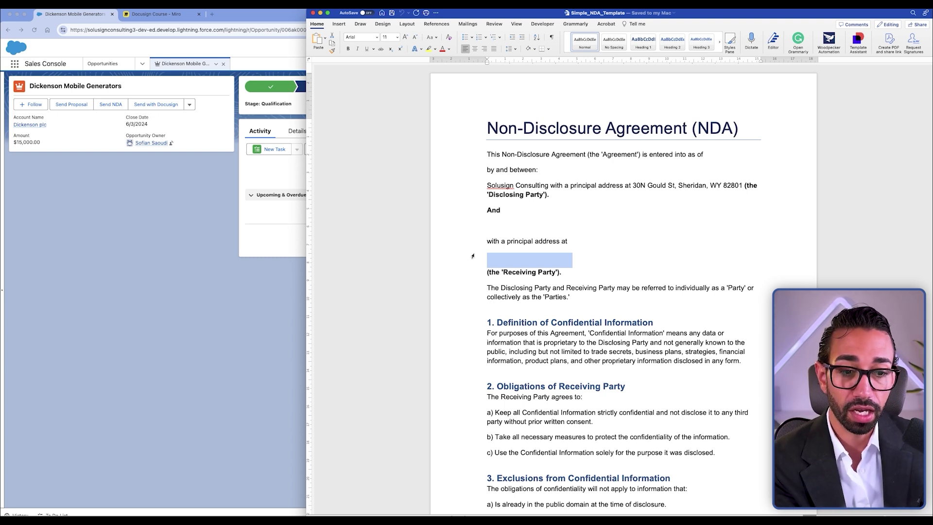
# - Switch to the Miro board and check the Docusign for Salesforce column for generating documents with data from Salesforce objects
pyautogui.click(158, 16)
pyautogui.click(241, 340)
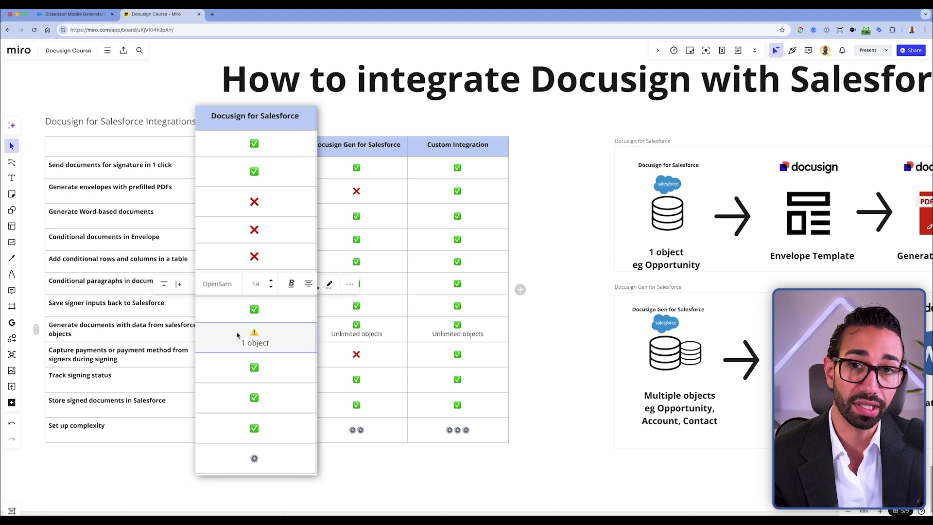
pyautogui.moveTo(233, 335); pyautogui.dragTo(237, 328)
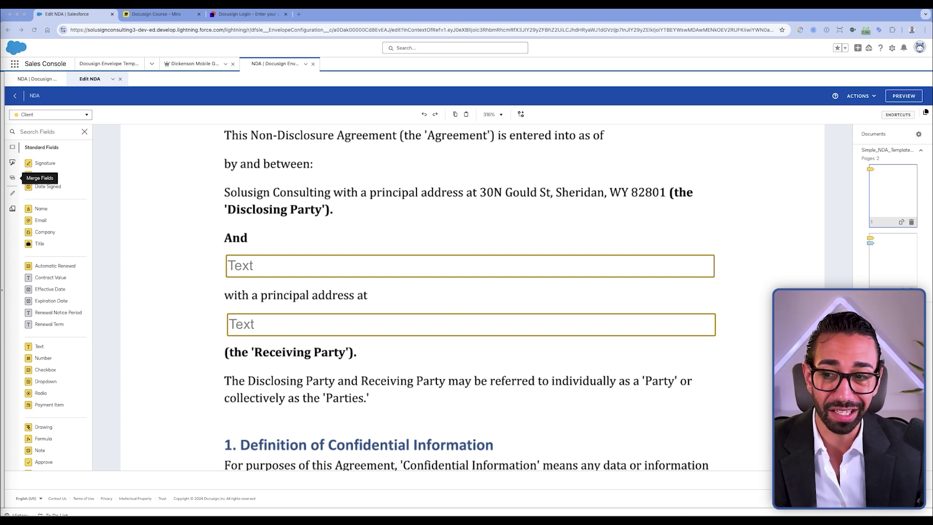
# - In the NDA envelope template, align the principal-address text field with the surrounding text above "(the 'Receiving Party')", deselect it, and review the following sections
pyautogui.scroll(-1, 325, 279)
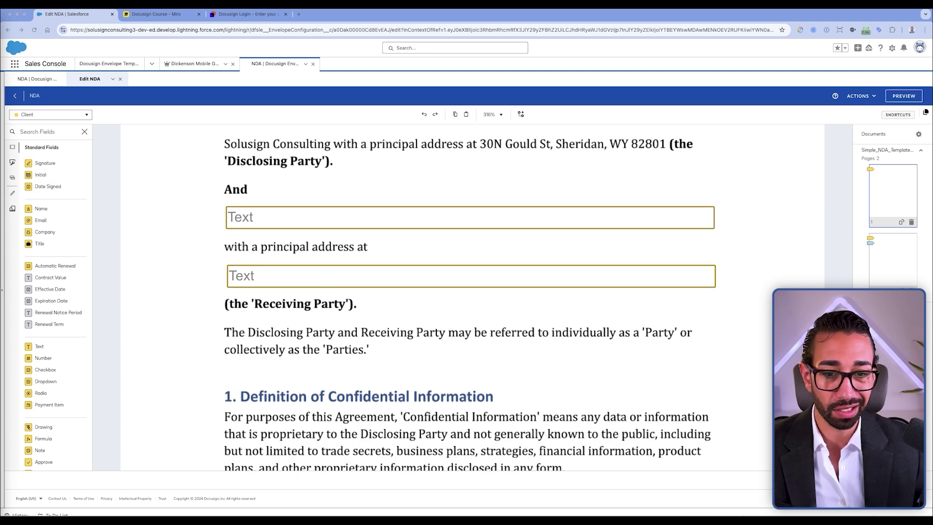
pyautogui.scroll(-1, 331, 265)
pyautogui.click(272, 257)
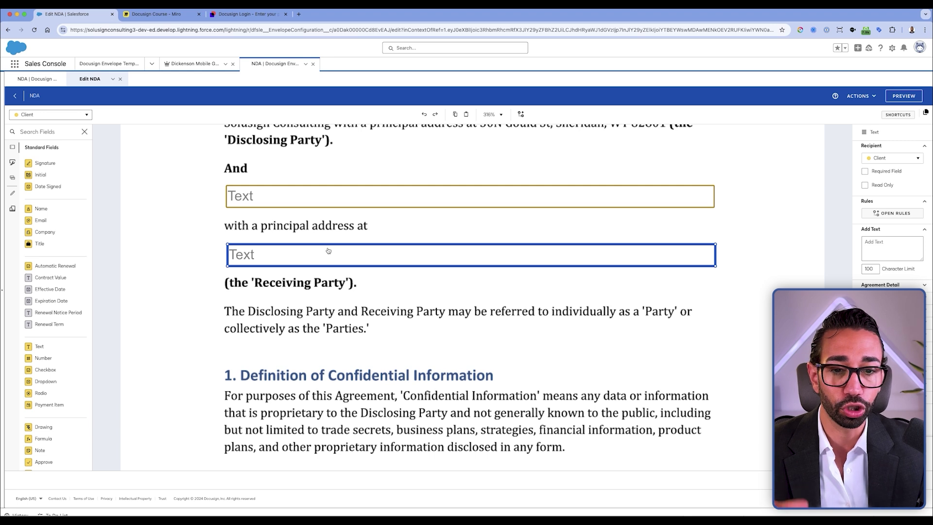
pyautogui.scroll(1, 270, 260)
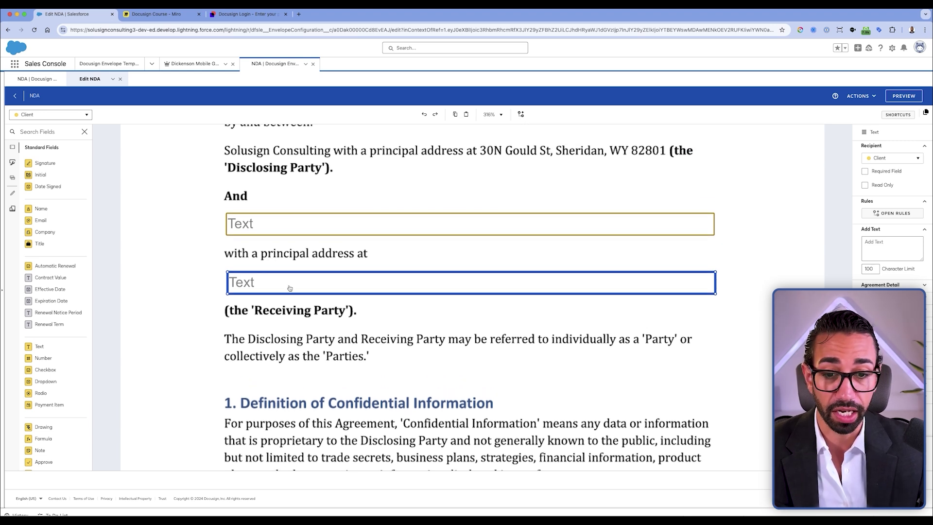
pyautogui.moveTo(249, 284)
pyautogui.mouseDown()
pyautogui.moveTo(235, 265)
pyautogui.moveTo(406, 254)
pyautogui.moveTo(243, 279)
pyautogui.mouseUp()
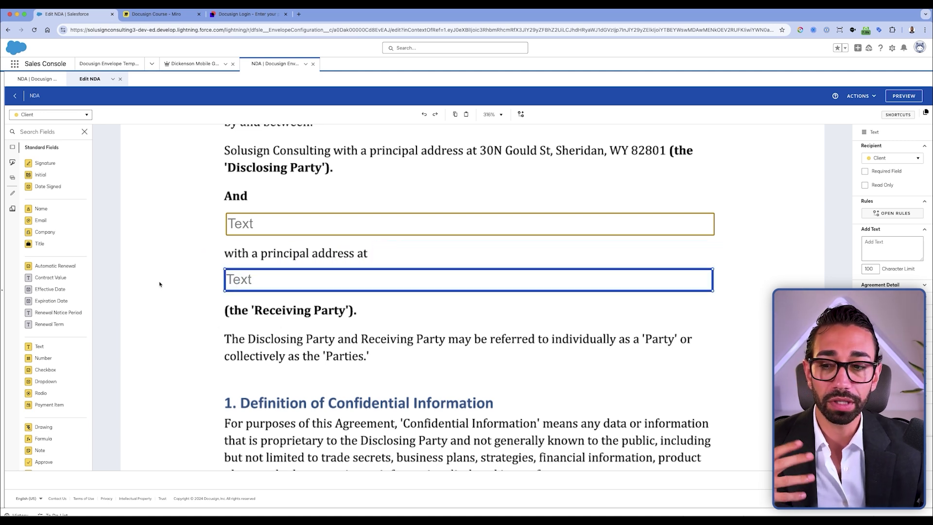
pyautogui.click(228, 255)
pyautogui.scroll(-3, 275, 264)
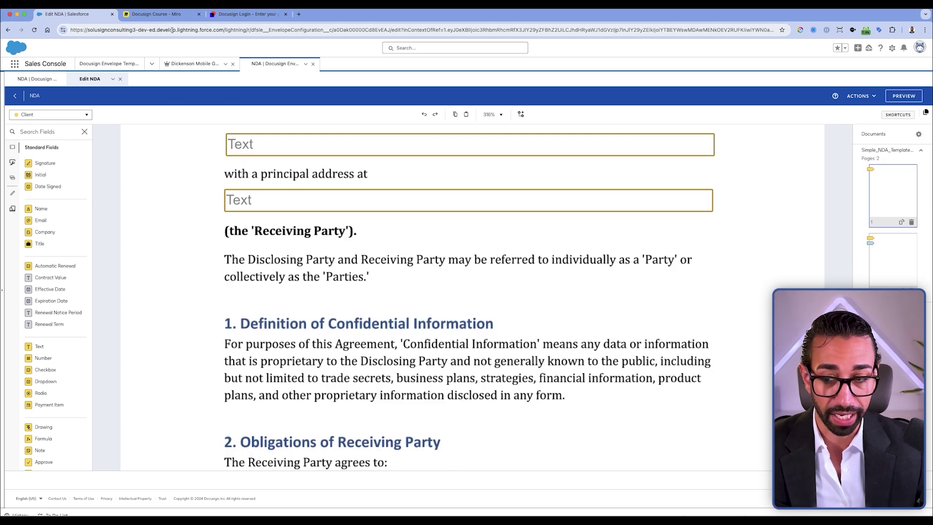
pyautogui.scroll(-1, 308, 278)
pyautogui.scroll(-3, 326, 327)
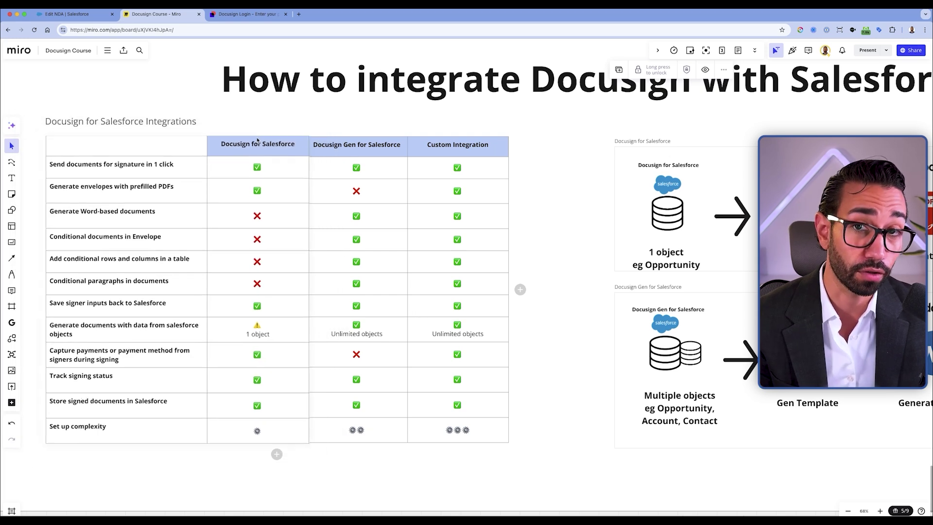
# - From Salesforce Setup, open AppExchange and bring up the "Docusign eSignature for Salesforce: The trusted eSignature solution" listing
pyautogui.click(266, 220)
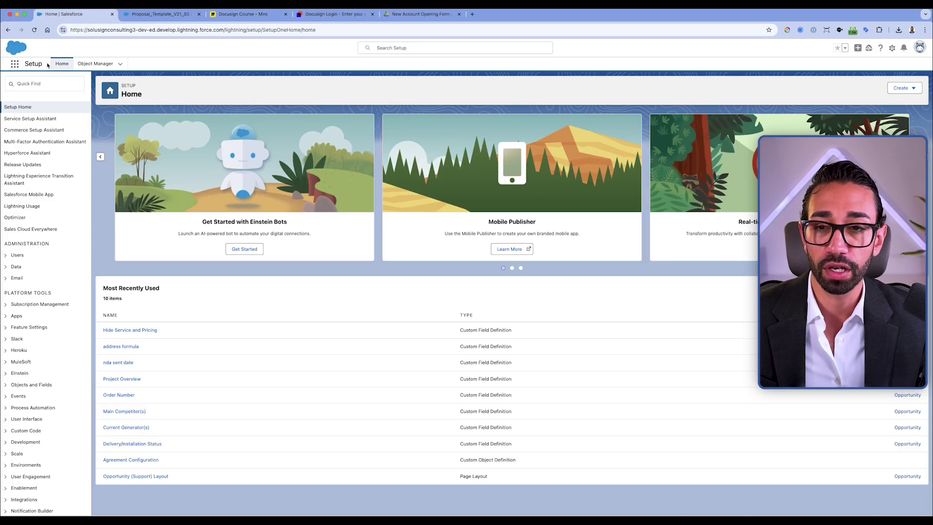
pyautogui.click(83, 84)
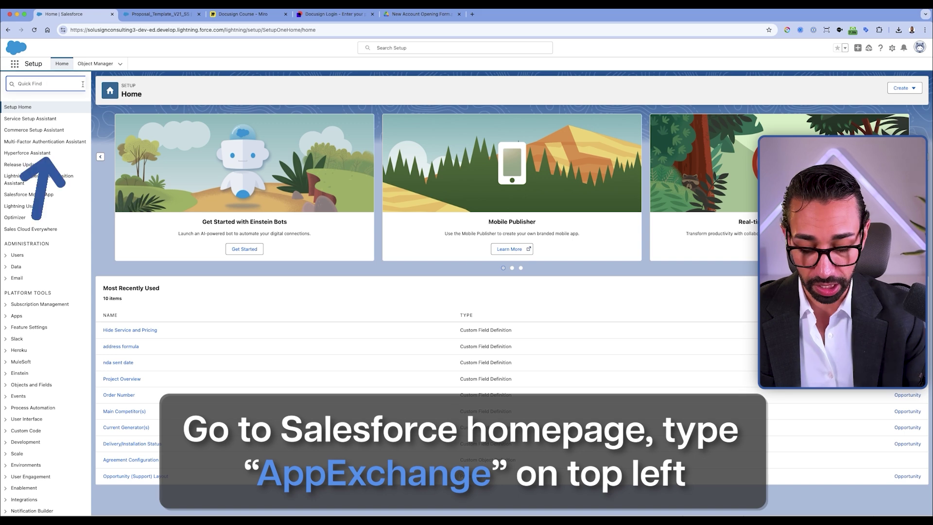
pyautogui.write('app')
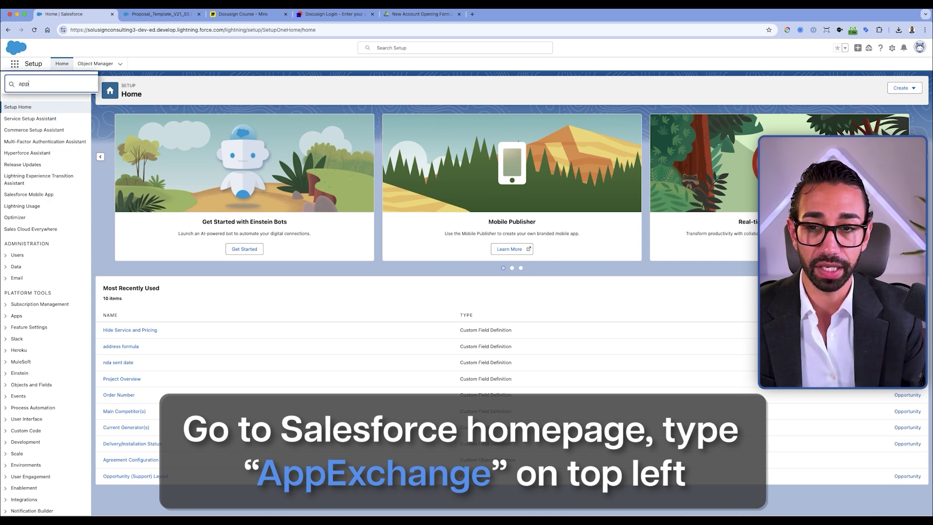
pyautogui.click(29, 107)
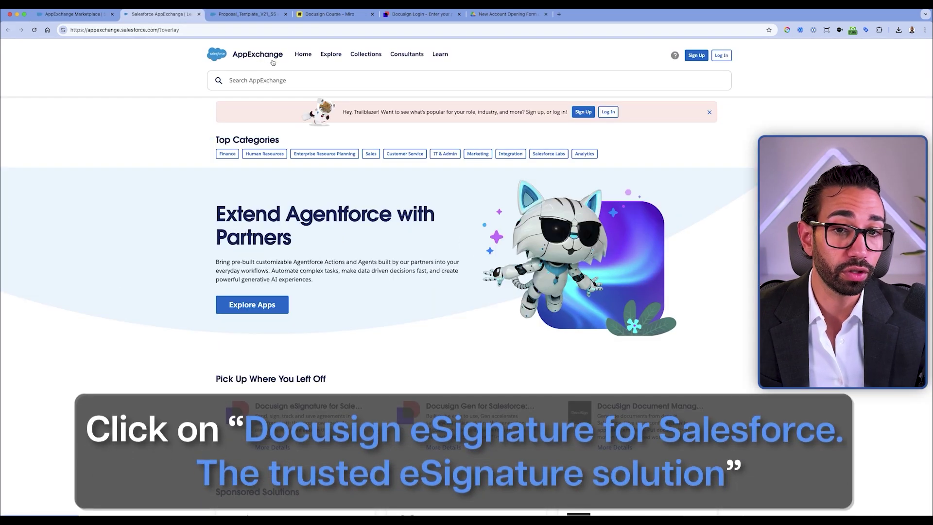
pyautogui.click(292, 82)
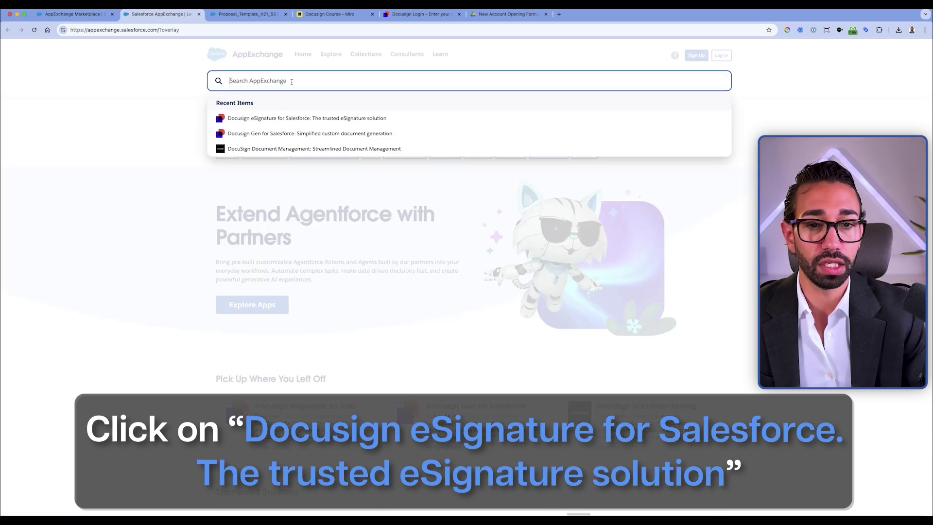
pyautogui.click(307, 118)
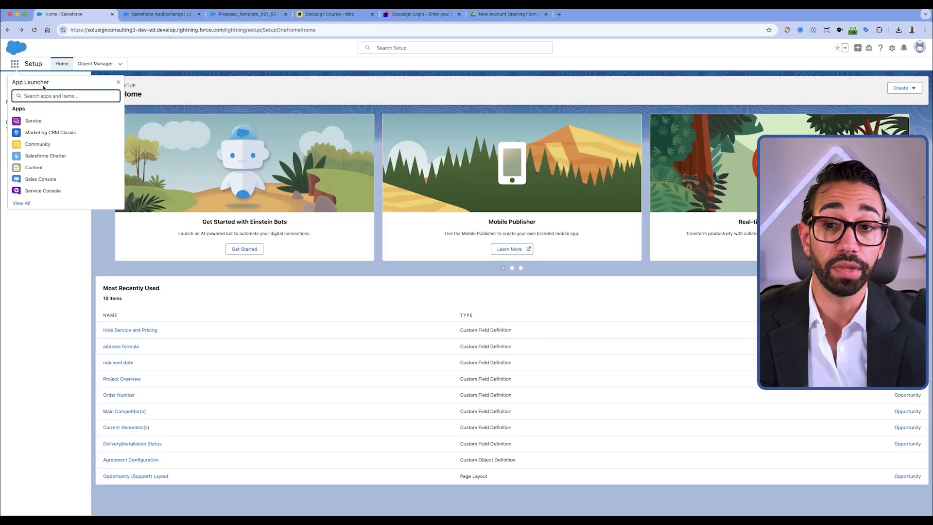
# - Open the Docusign Apps Launcher in Salesforce and start editing the NDA envelope template
pyautogui.write('docusi')
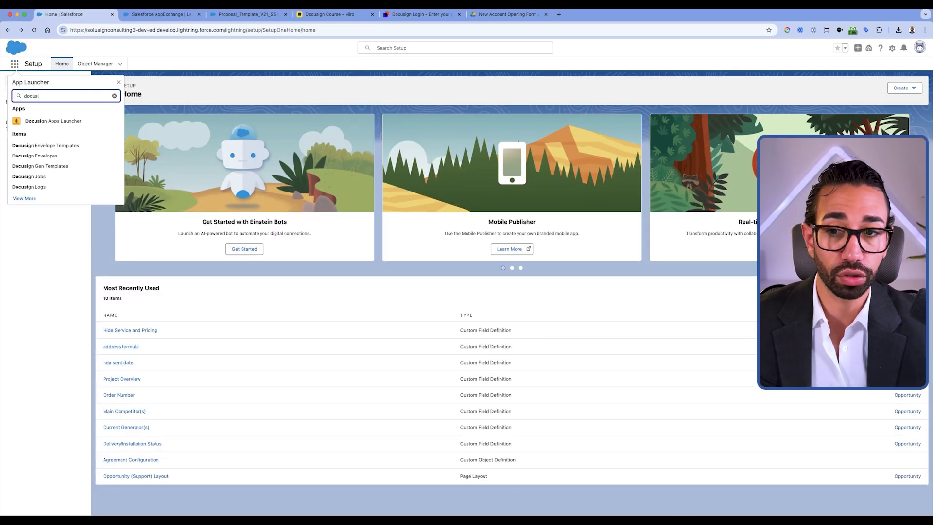
pyautogui.click(58, 121)
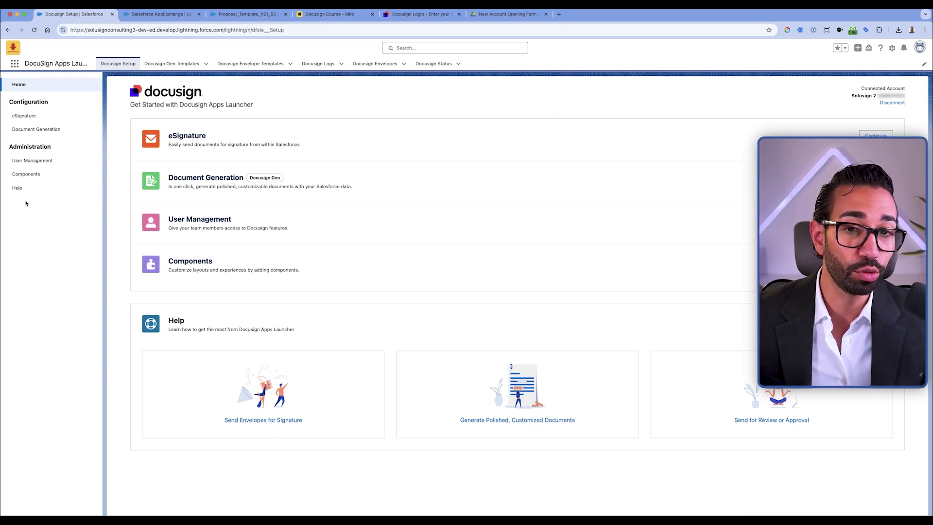
pyautogui.click(257, 65)
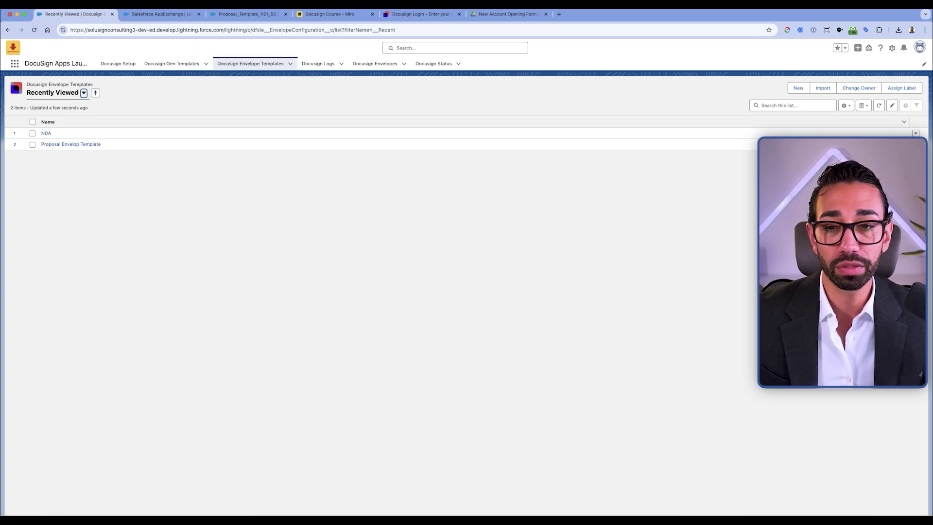
pyautogui.click(46, 133)
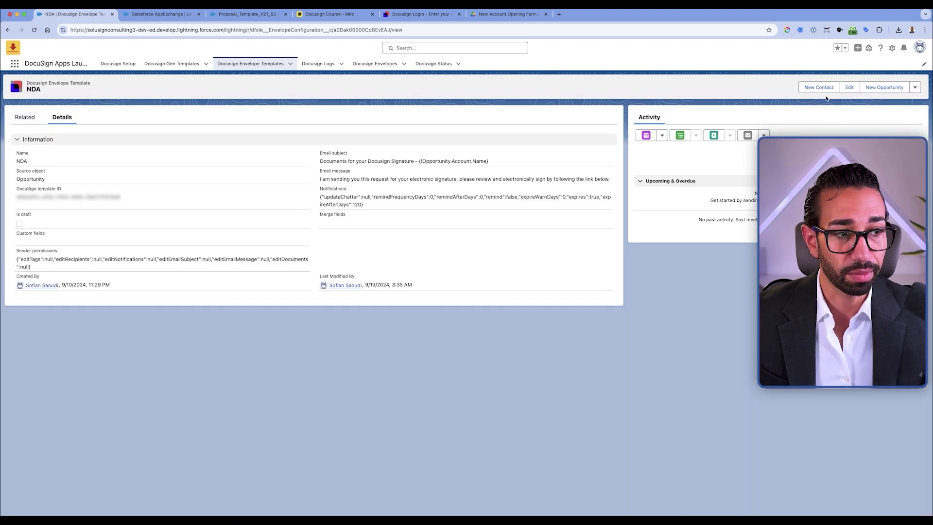
pyautogui.click(846, 87)
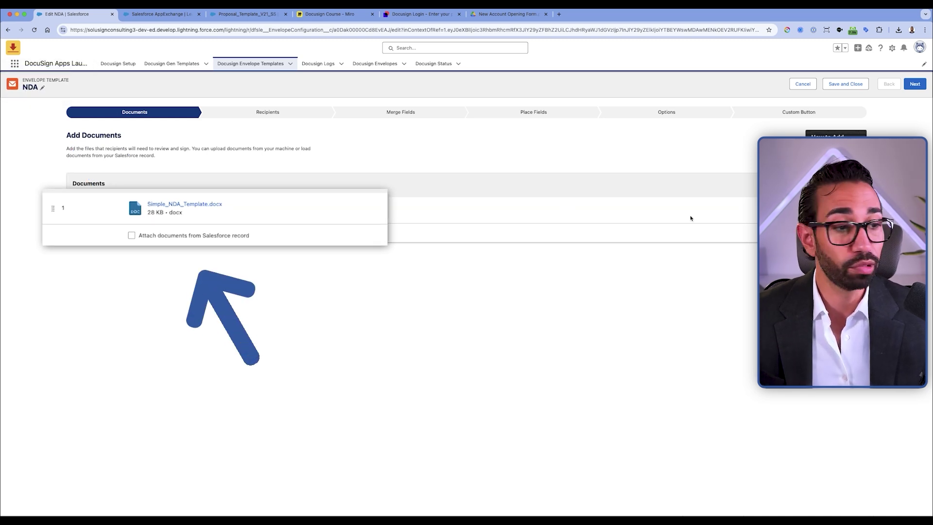
# - Check the attached Simple_NDA_Template.docx file, return to the envelope template, and go to its Recipients stage
pyautogui.click(169, 209)
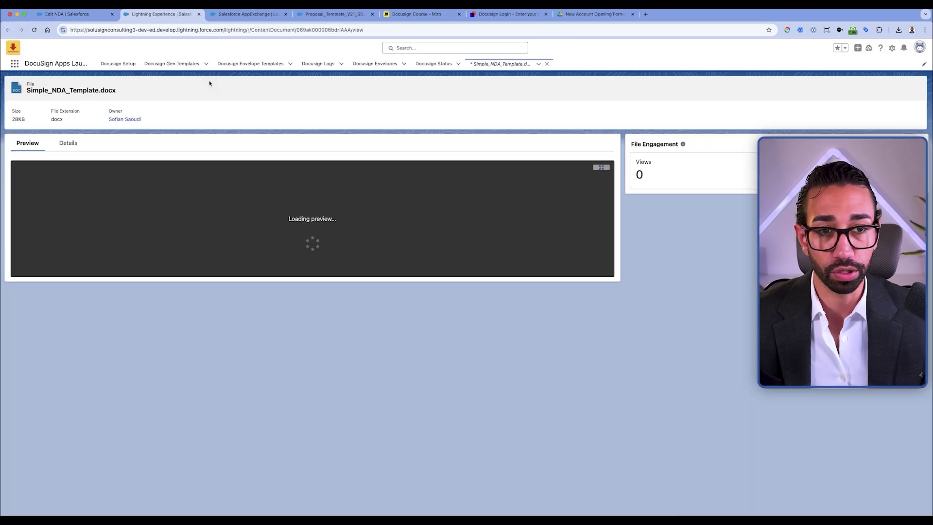
pyautogui.hotkey('ctrl', 'shift', 'Tab')
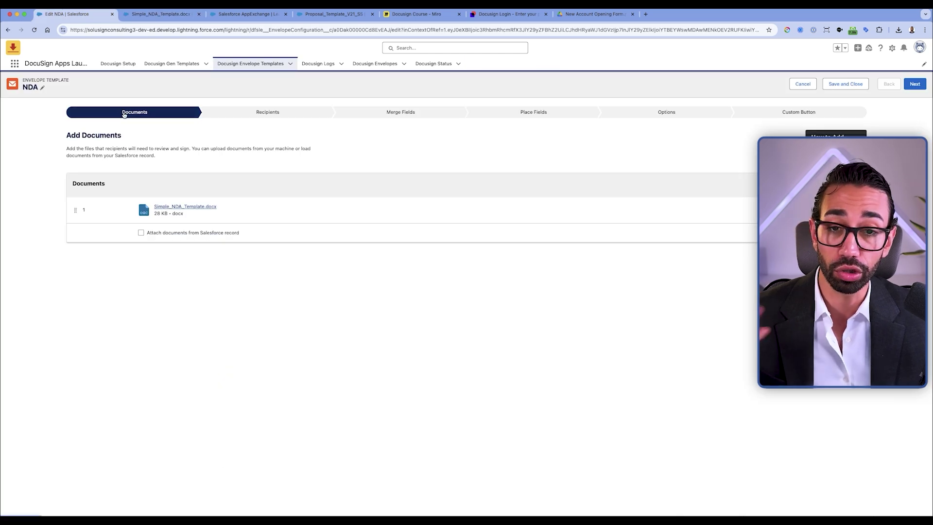
pyautogui.click(296, 112)
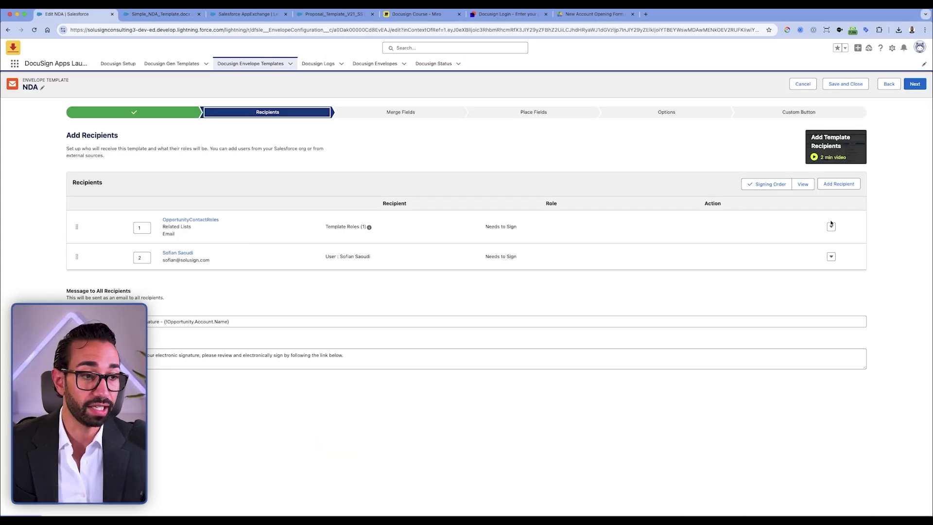
# - Start adding a dynamic recipient to the NDA template from the opportunity's OpportunityContactRoles related list
pyautogui.click(839, 184)
pyautogui.click(370, 227)
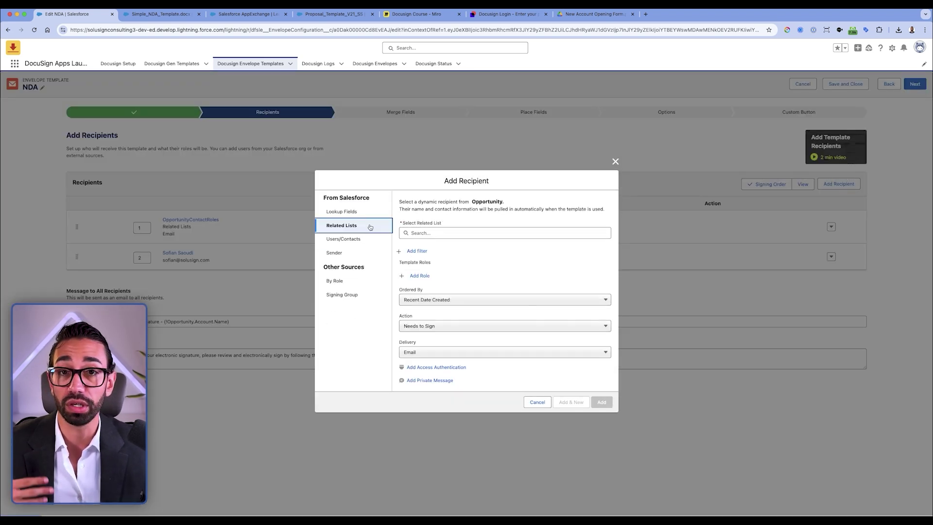
pyautogui.click(442, 234)
pyautogui.write('o')
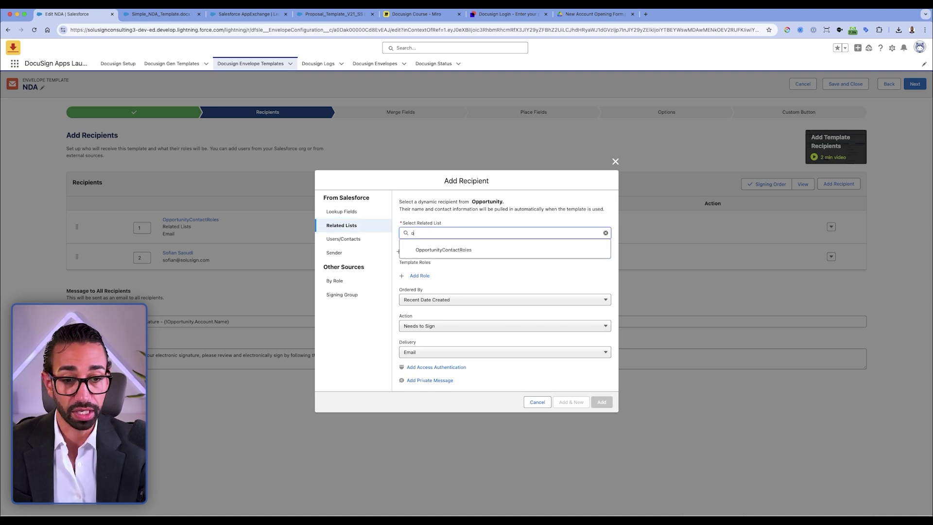
pyautogui.click(462, 250)
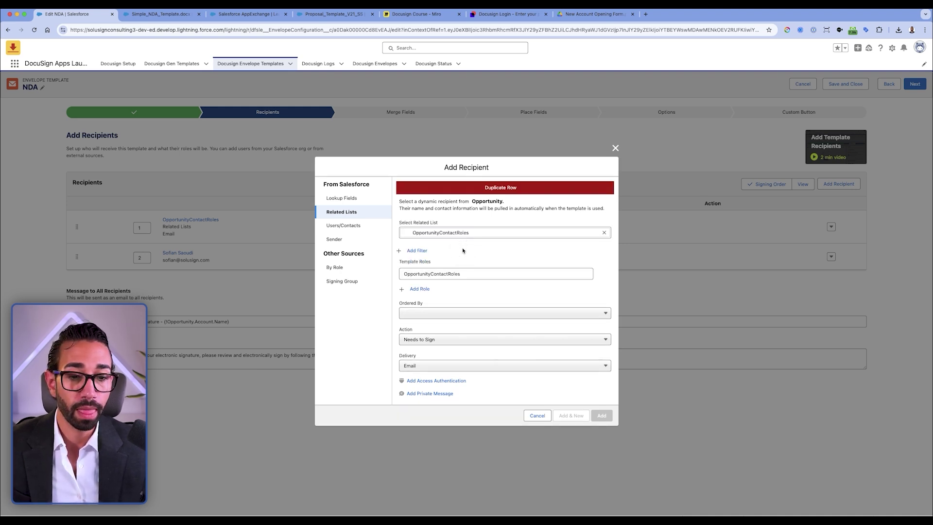
# - Draft a recipient filter for contacts whose Role contains "Decision", and discard the filter and the new recipient
pyautogui.click(417, 251)
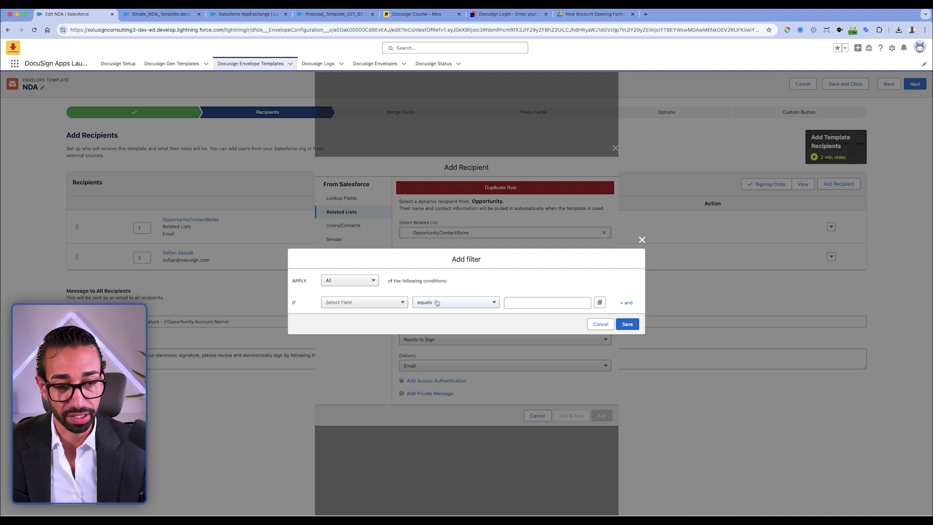
pyautogui.click(544, 305)
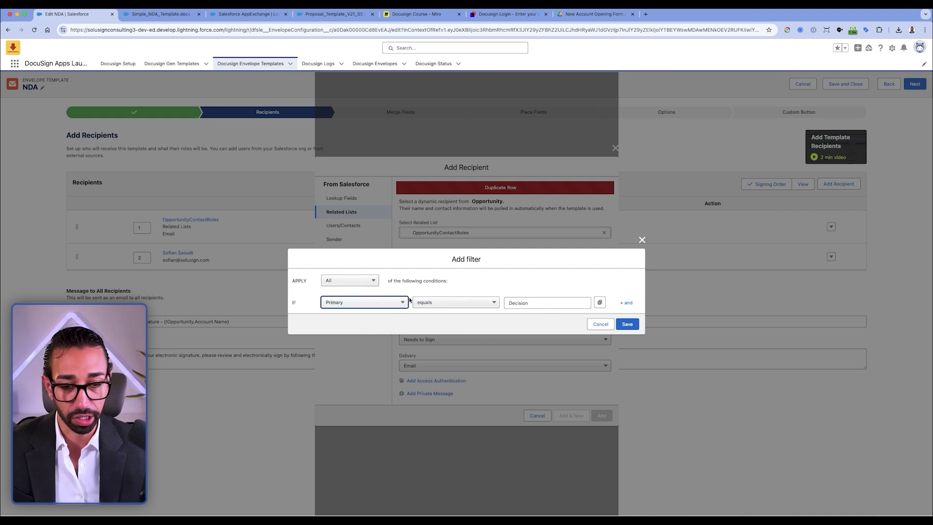
pyautogui.click(389, 302)
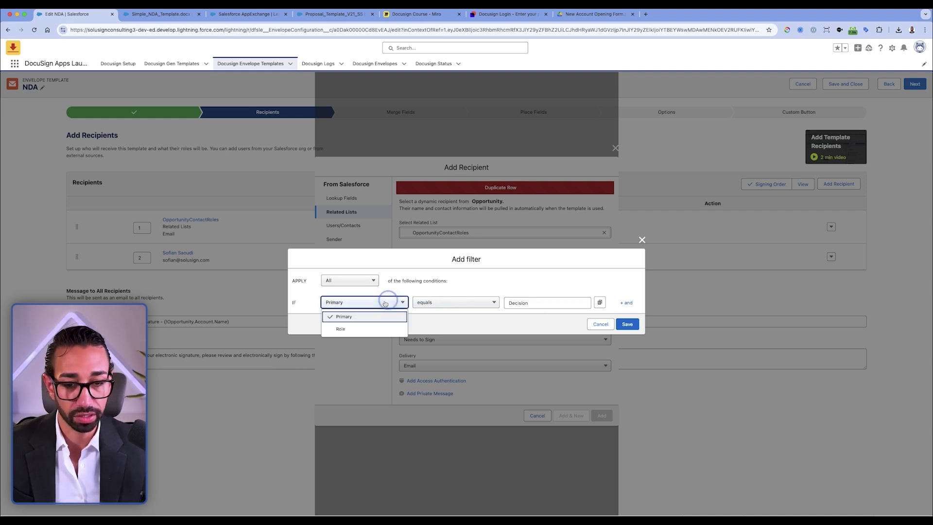
pyautogui.click(345, 333)
pyautogui.click(427, 304)
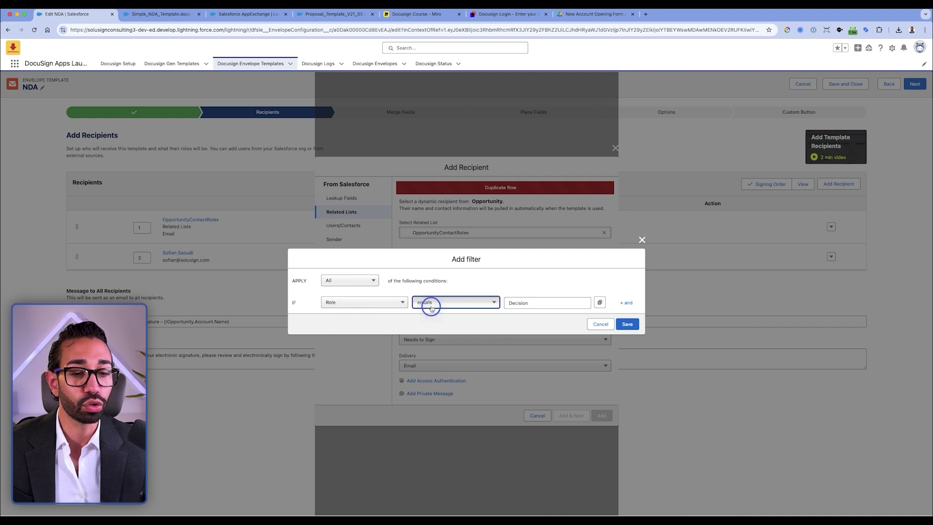
pyautogui.click(443, 330)
pyautogui.click(534, 304)
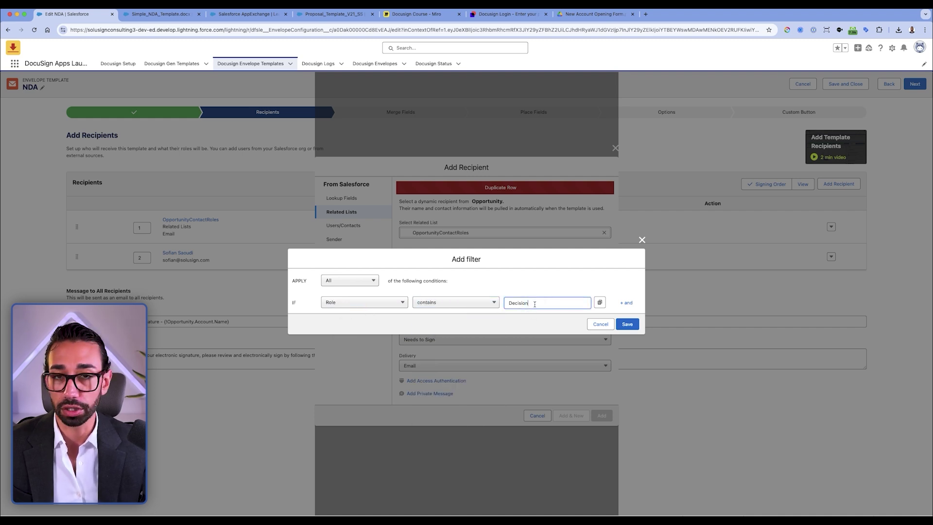
pyautogui.click(605, 325)
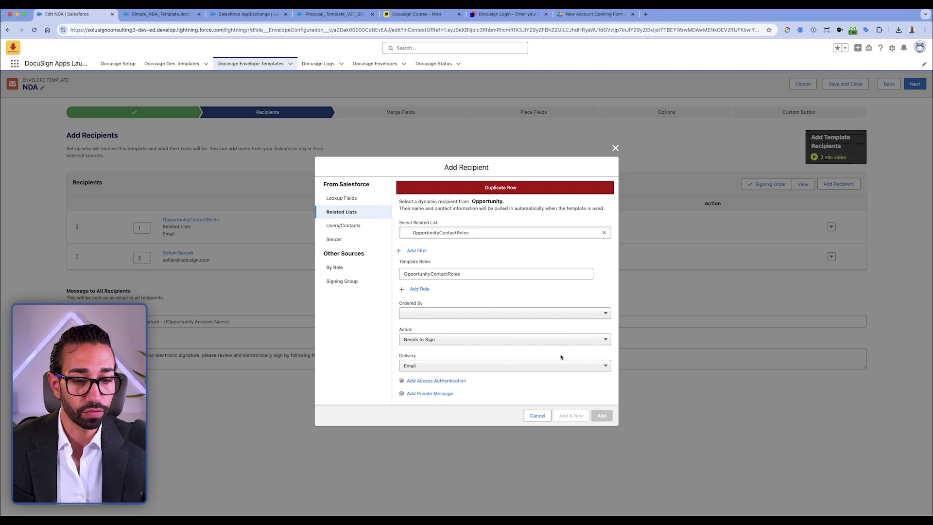
pyautogui.click(616, 149)
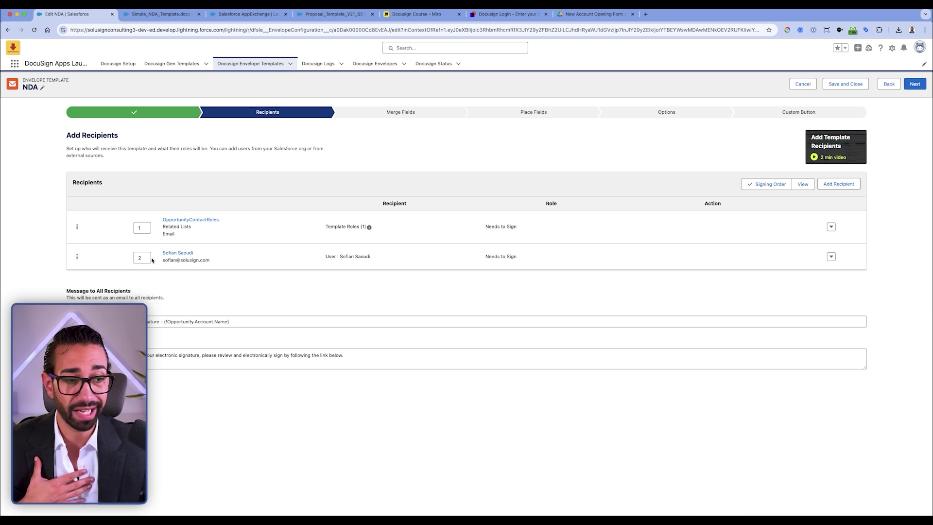
# - Inspect the second recipient's Users/Contacts settings and available signing actions, and close them without making changes
pyautogui.click(354, 256)
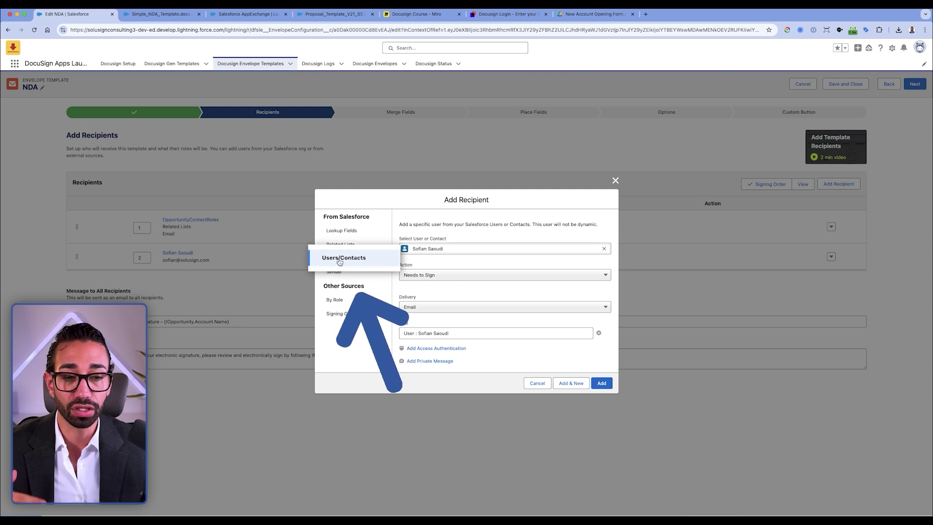
pyautogui.click(416, 276)
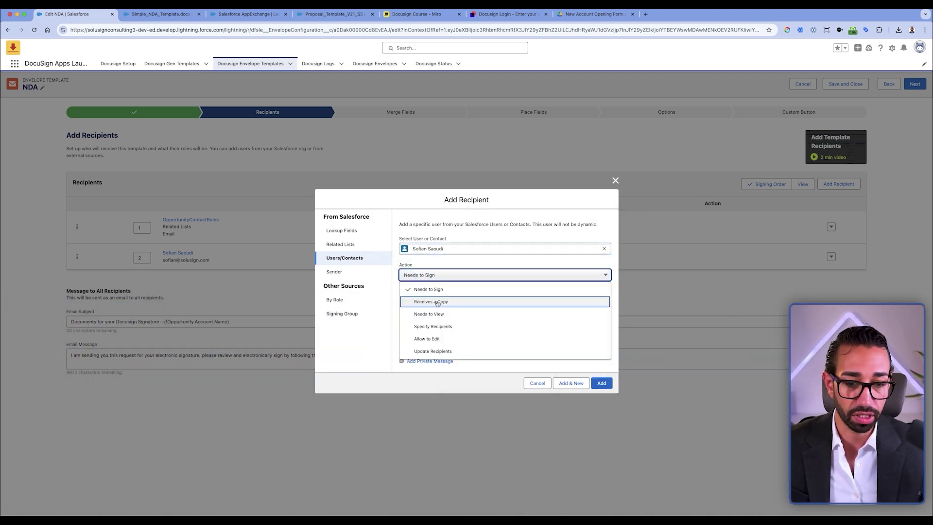
pyautogui.click(453, 271)
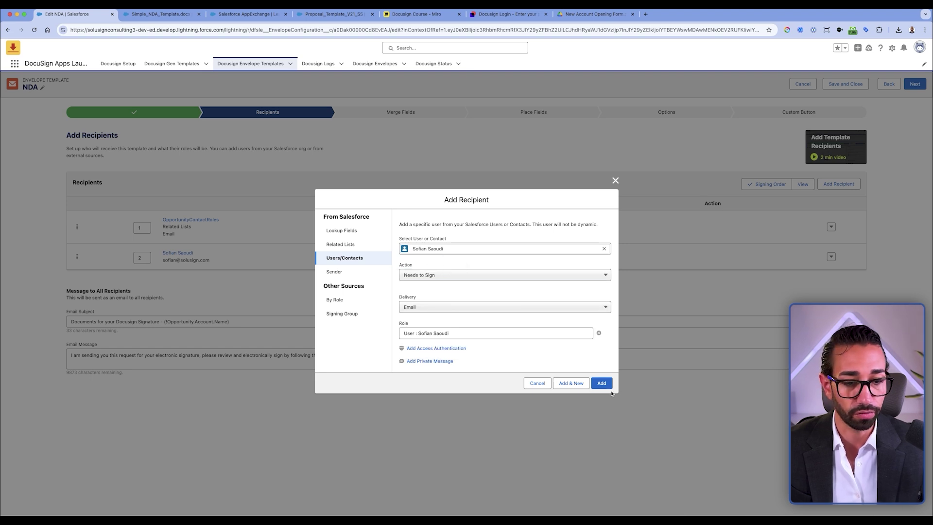
pyautogui.click(615, 182)
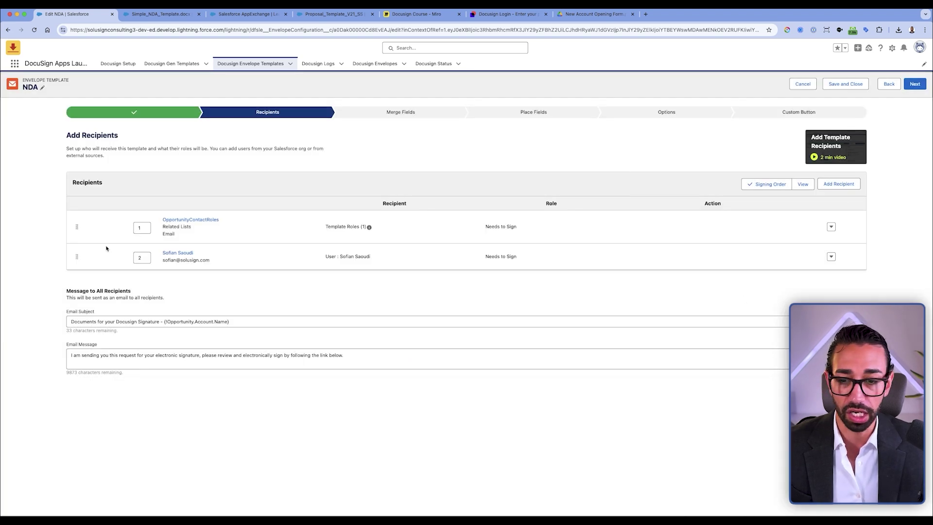
# - Examine the template's email subject and compare it with the Salesforce and Docusign merge field syntax tables on Docusign Support
pyautogui.click(133, 320)
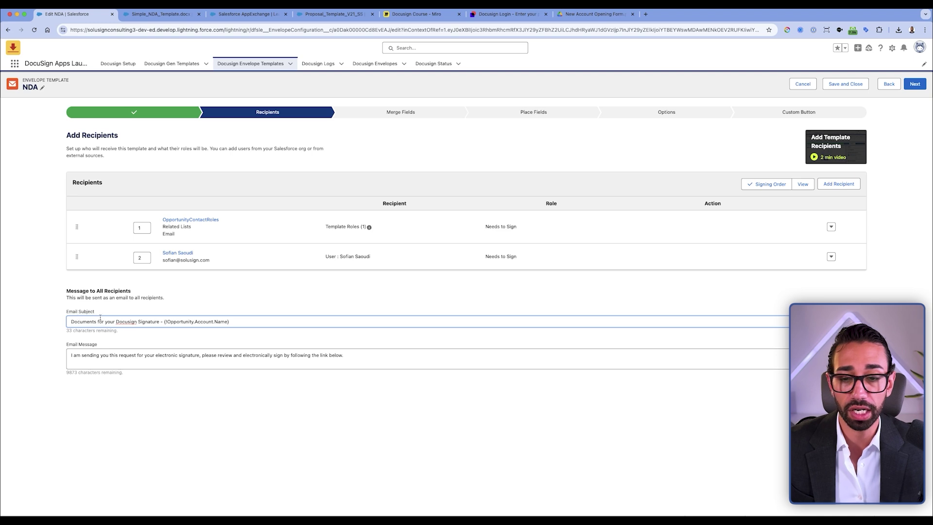
pyautogui.moveTo(71, 321); pyautogui.dragTo(145, 321)
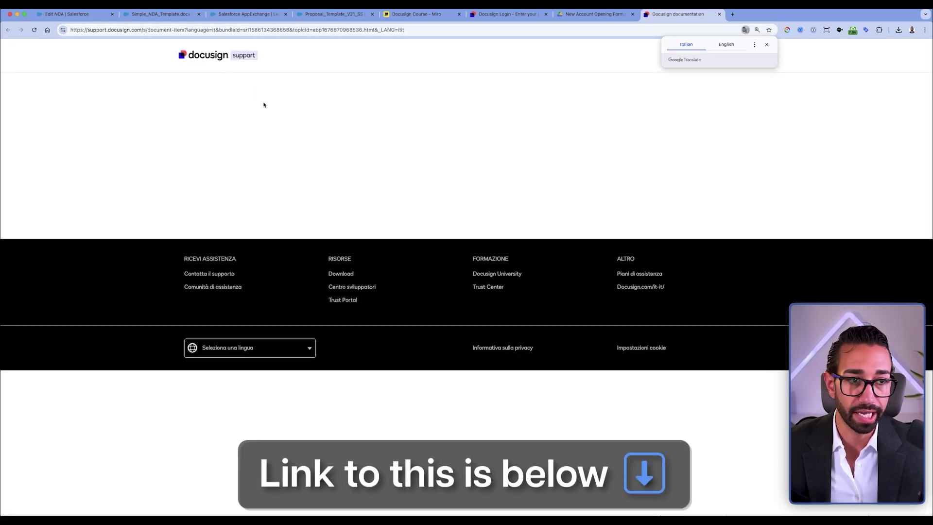
pyautogui.scroll(-10, 377, 206)
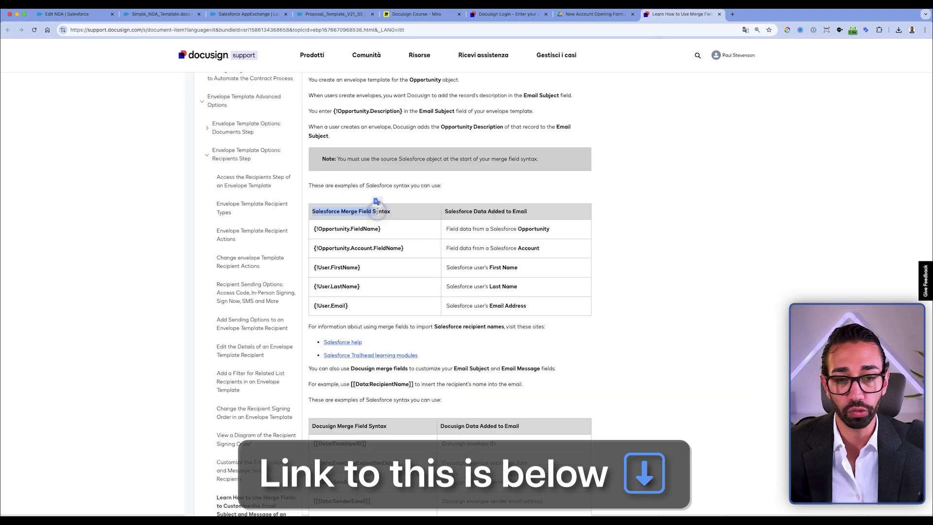
pyautogui.moveTo(406, 211); pyautogui.dragTo(312, 208)
pyautogui.click(311, 212)
pyautogui.scroll(-2, 315, 227)
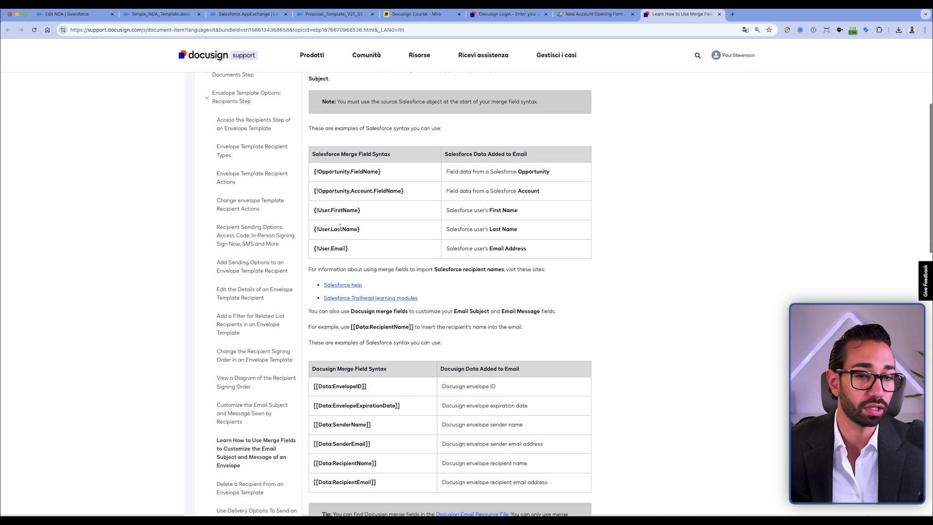
pyautogui.scroll(3, 426, 244)
pyautogui.scroll(4, 427, 244)
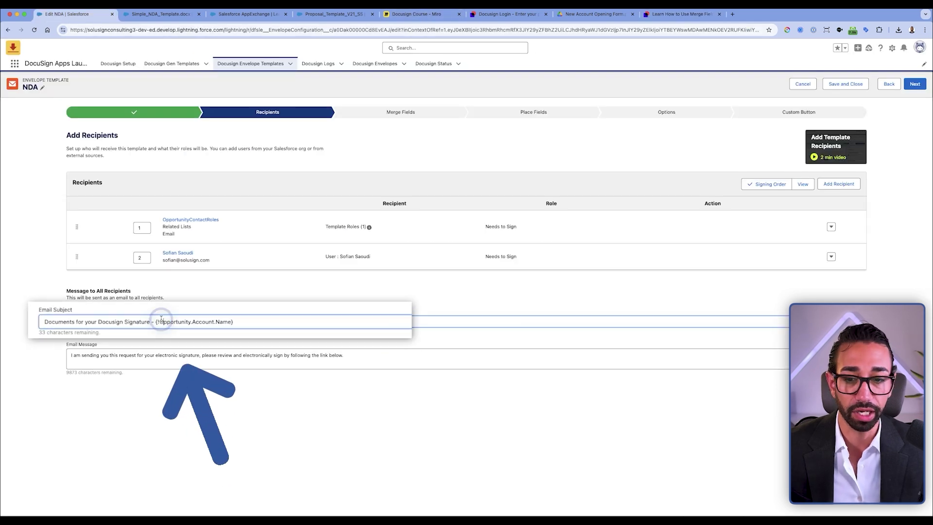
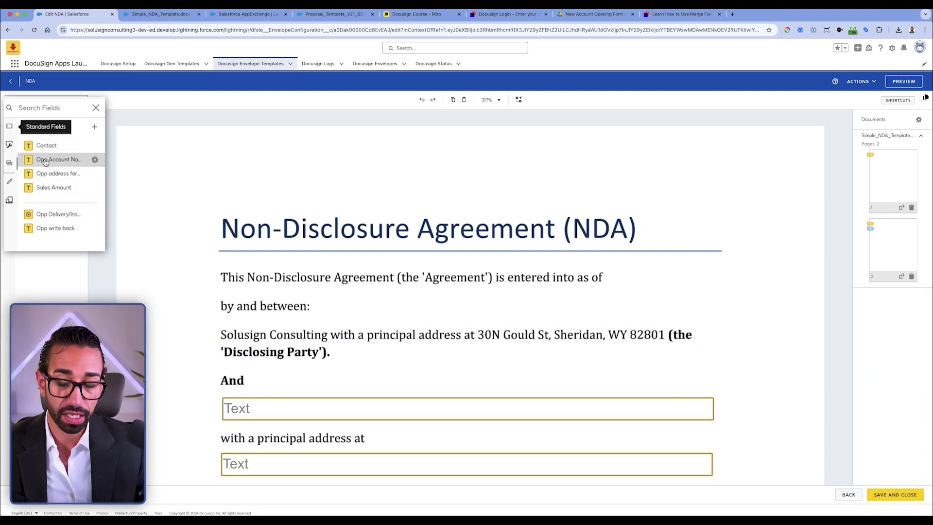
# - Place the Opp Account Name merge field for the Client recipient above the Non-Disclosure Agreement heading
pyautogui.moveTo(45, 162); pyautogui.dragTo(221, 163)
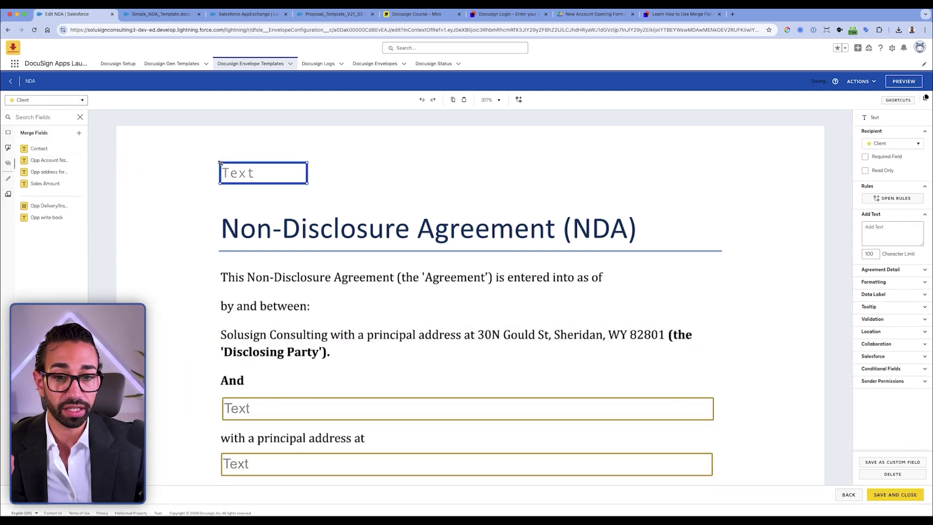
# - Return to the template's merge field management and start adding a merge field for the opportunity's Next Step (string) field
pyautogui.click(847, 494)
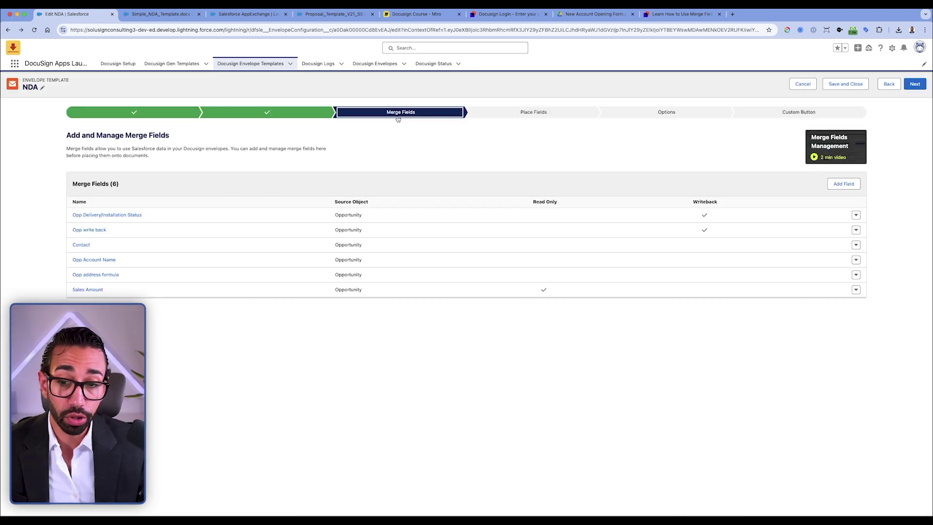
pyautogui.click(850, 185)
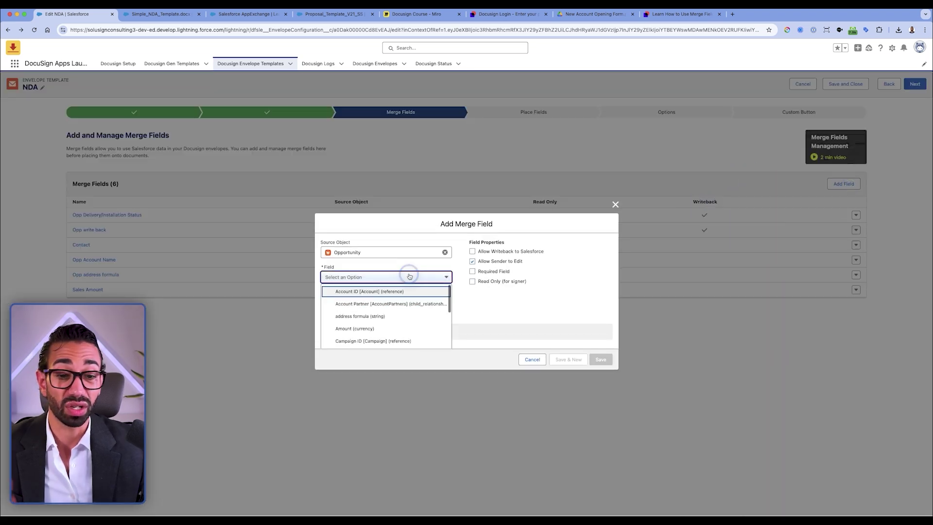
pyautogui.click(410, 273)
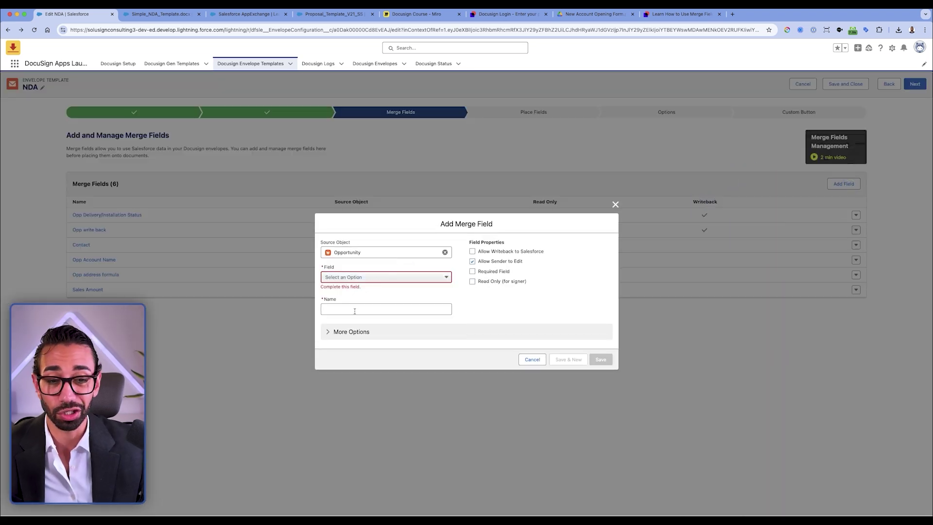
pyautogui.click(374, 277)
pyautogui.scroll(-10, 366, 306)
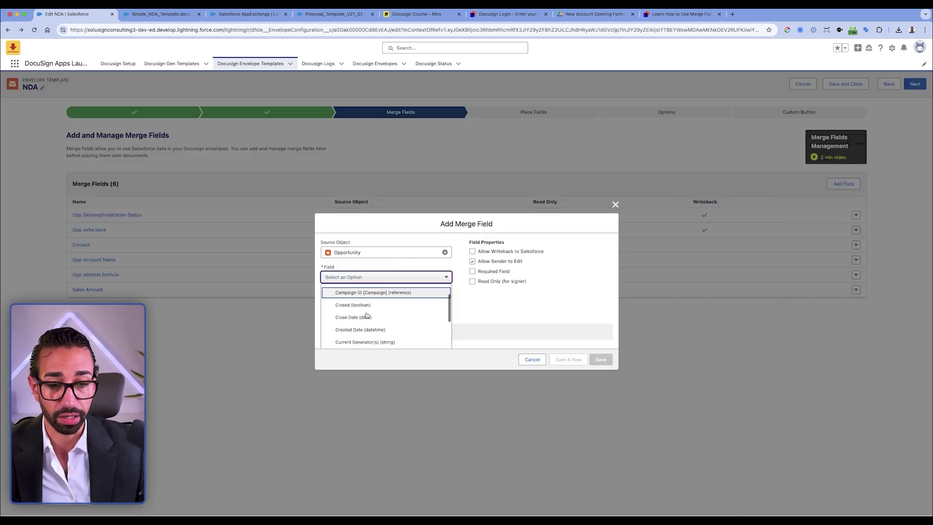
pyautogui.scroll(-8, 366, 312)
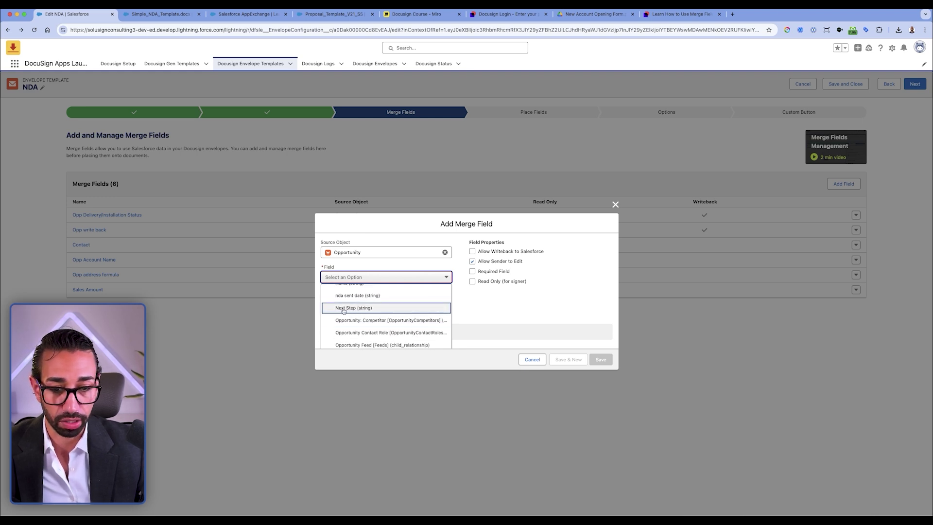
pyautogui.click(351, 308)
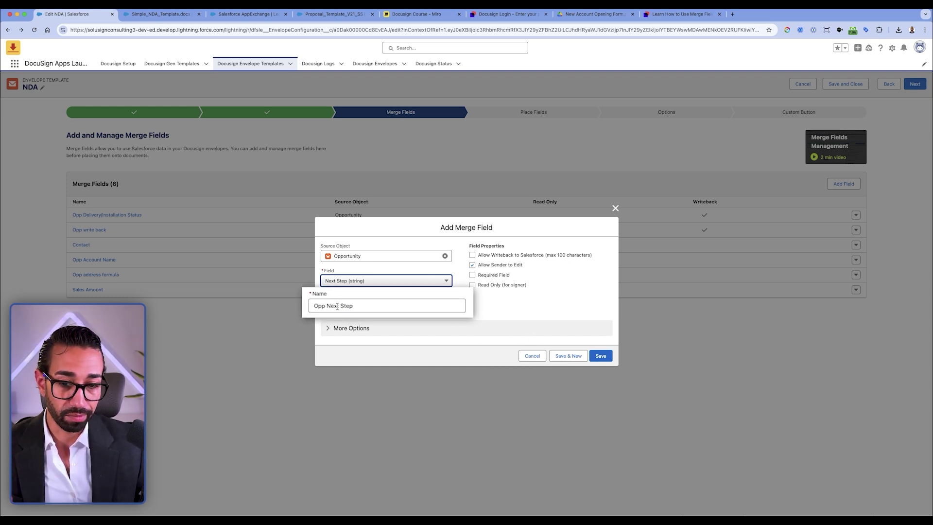
# - Allow writeback to Salesforce for the Opp Next Step merge field, make it required, and save it
pyautogui.click(324, 305)
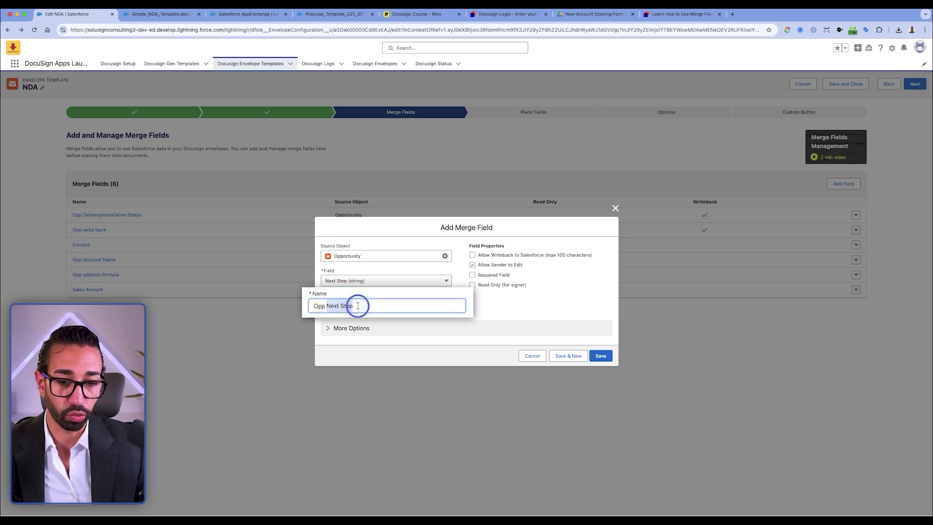
pyautogui.click(329, 328)
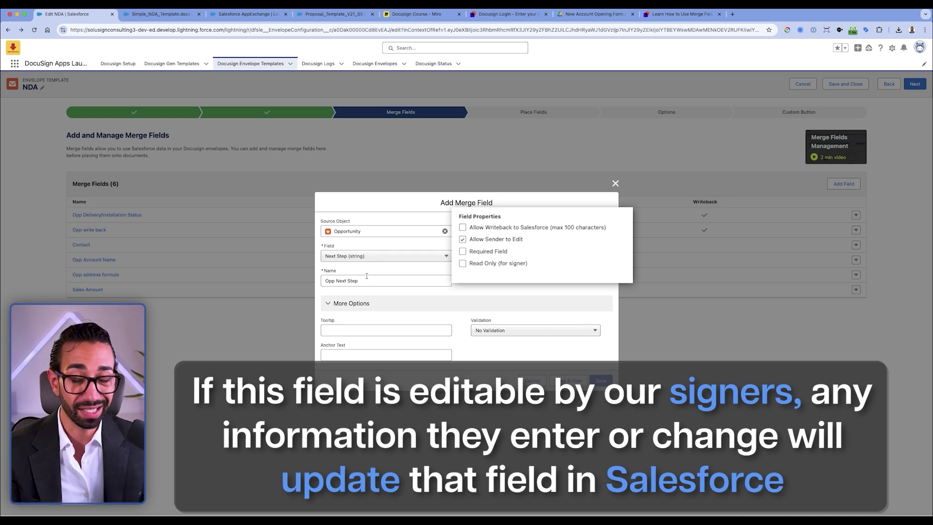
pyautogui.click(472, 230)
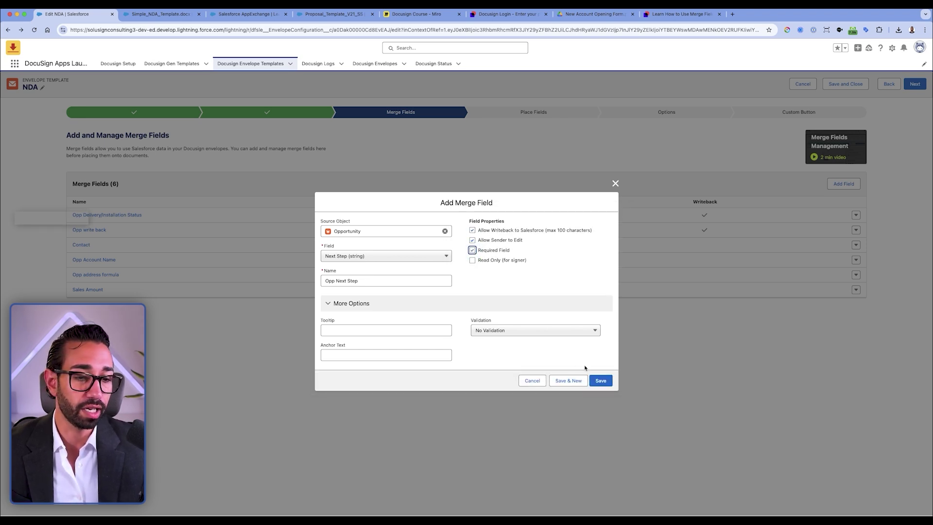
pyautogui.click(603, 382)
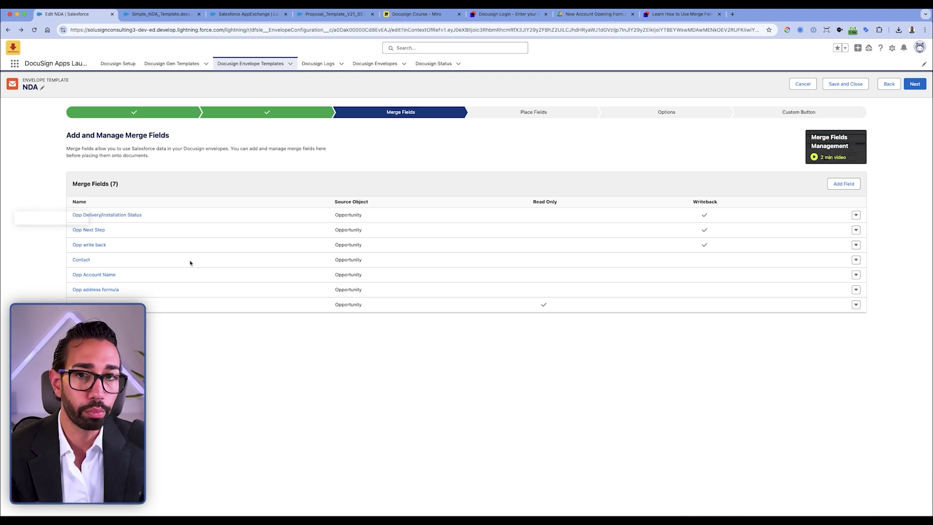
# - Go to field placement and place the Opp Next Step merge field above the NDA heading
pyautogui.click(523, 112)
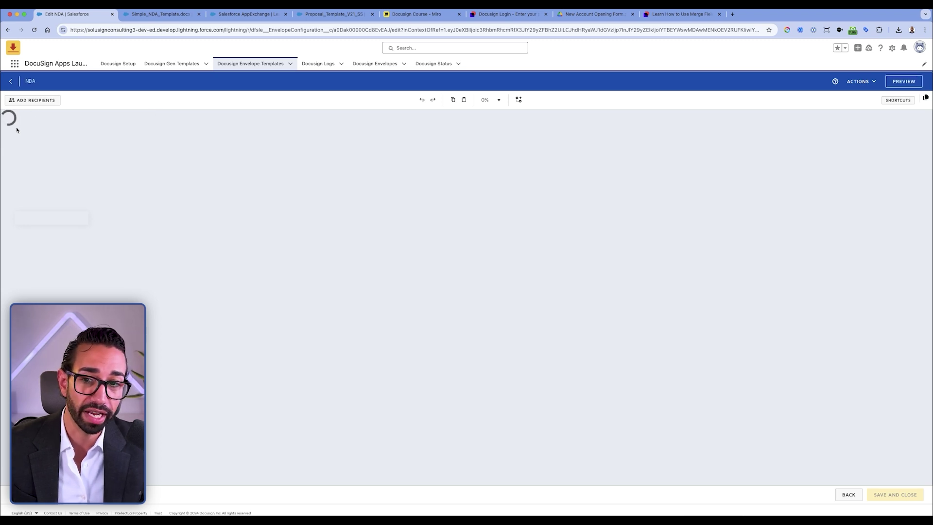
pyautogui.click(8, 148)
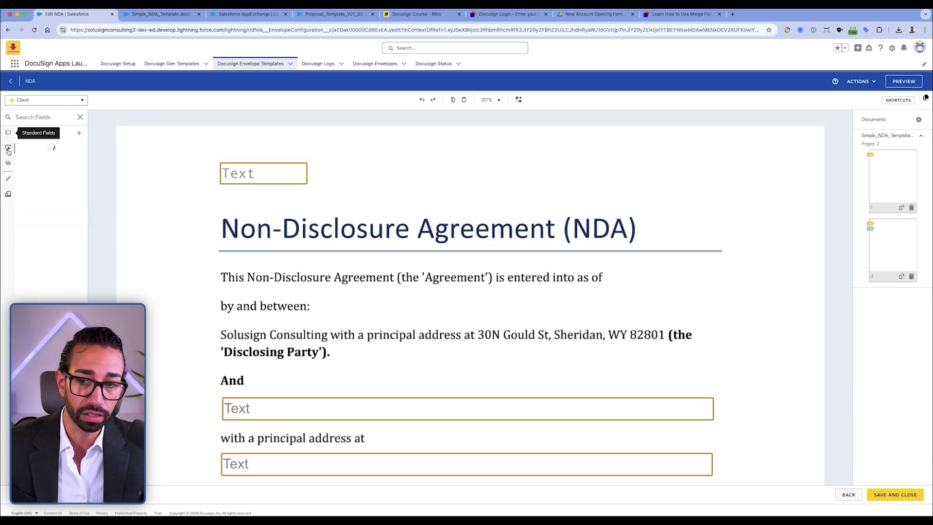
pyautogui.moveTo(47, 217); pyautogui.dragTo(378, 162)
# - Delete the Opp Account Name text field above the NDA heading and move the Opp Next Step field into its place
pyautogui.click(284, 174)
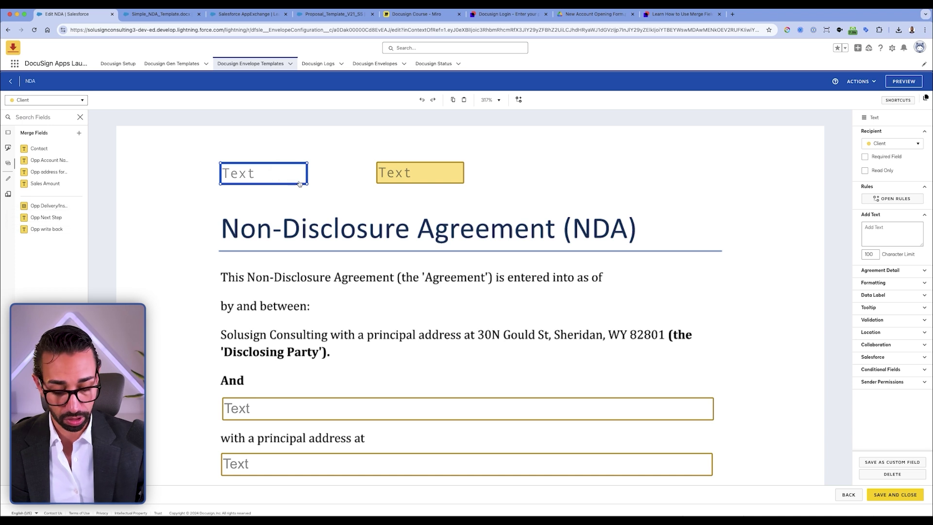
pyautogui.press('Delete')
pyautogui.moveTo(425, 178); pyautogui.dragTo(265, 185)
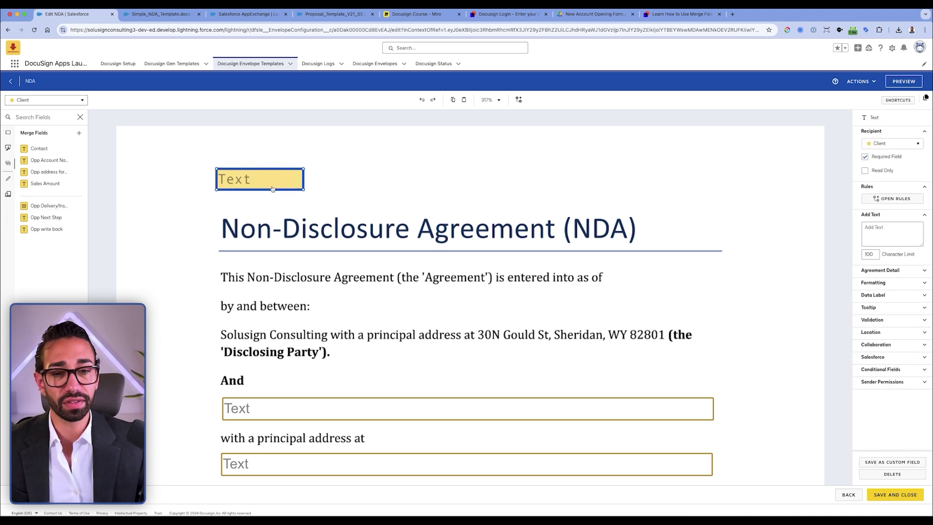
pyautogui.scroll(-3, 344, 267)
pyautogui.scroll(3, 377, 252)
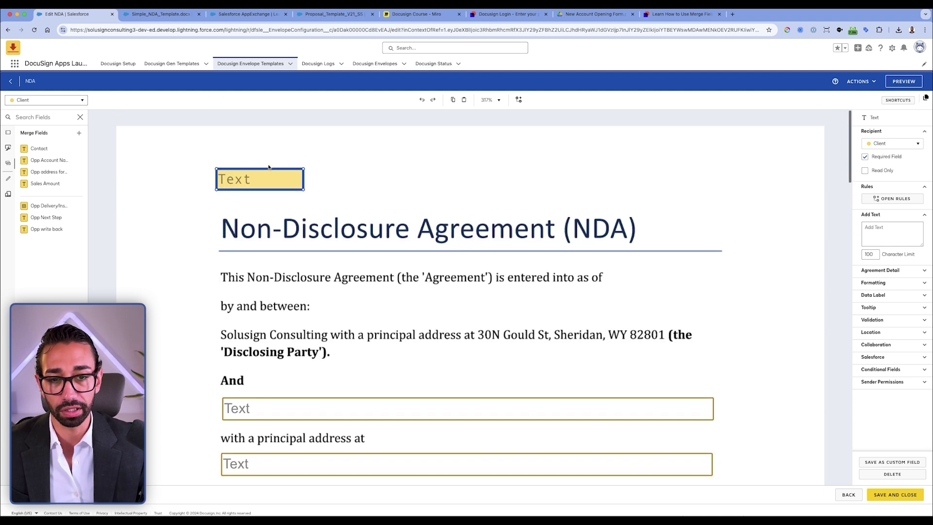
pyautogui.moveTo(264, 177); pyautogui.dragTo(271, 177)
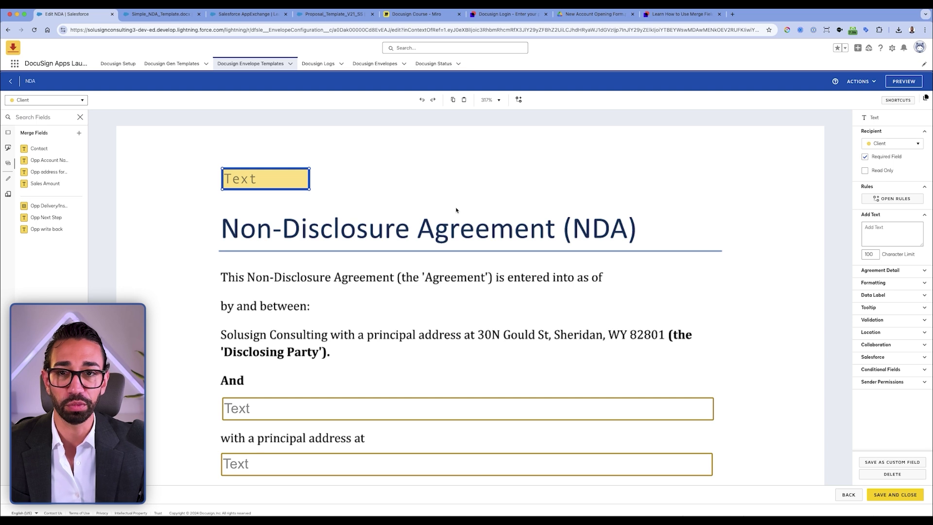
# - Examine the settings and Salesforce mappings of the receiving party's name and address fields and the client name field in the signature table
pyautogui.scroll(-2, 455, 252)
pyautogui.scroll(1, 306, 254)
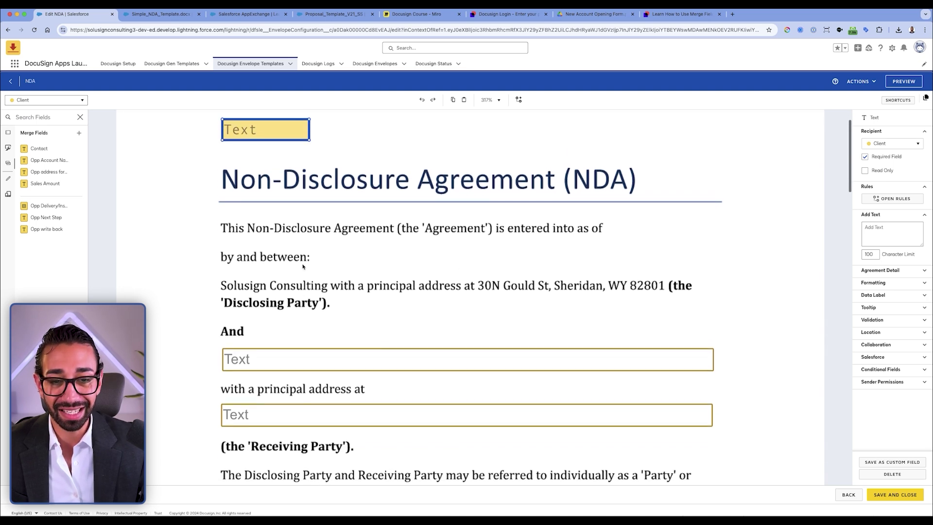
pyautogui.click(270, 366)
pyautogui.scroll(-1, 298, 326)
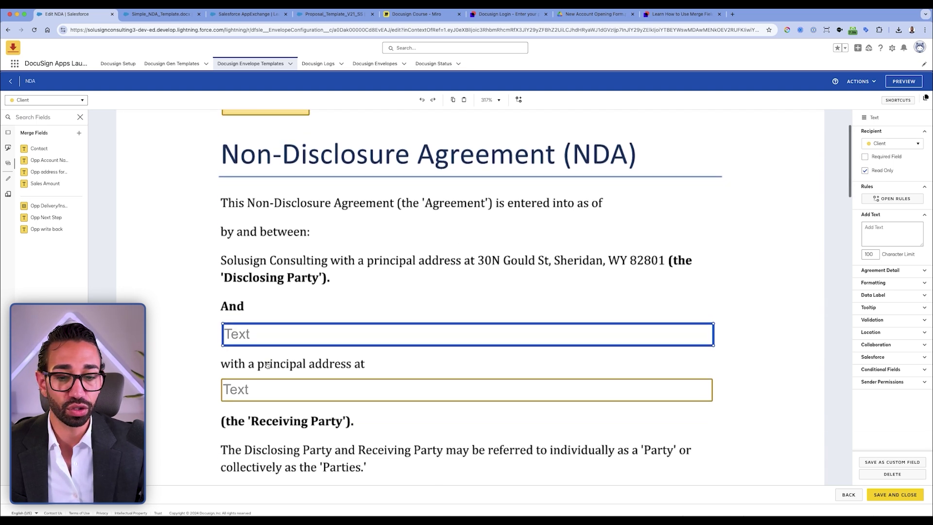
pyautogui.scroll(-3, 417, 237)
pyautogui.scroll(3, 256, 290)
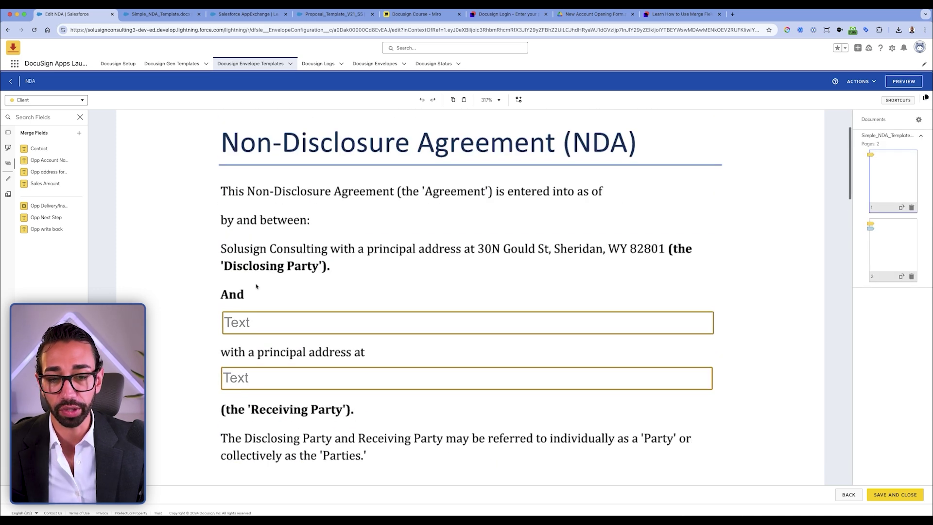
pyautogui.click(259, 322)
pyautogui.click(266, 377)
pyautogui.scroll(-15, 364, 403)
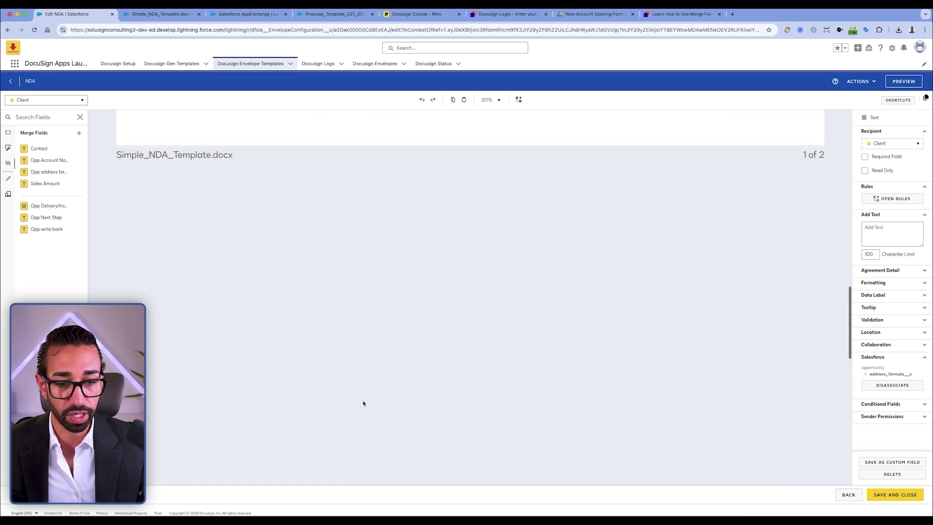
pyautogui.scroll(-1, 362, 402)
pyautogui.scroll(4, 363, 403)
pyautogui.click(315, 266)
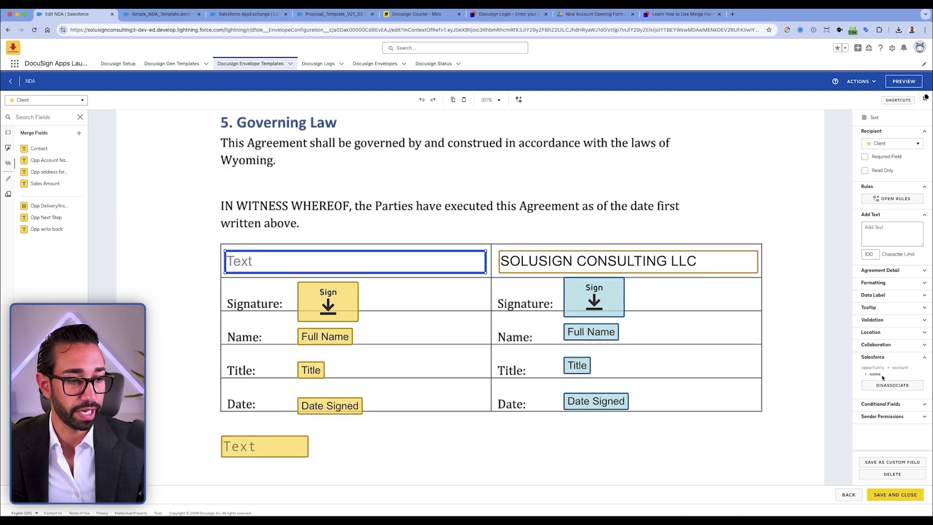
# - Move the Opp write back text field further below the signature table, and save and close the field placement
pyautogui.click(251, 450)
pyautogui.scroll(-3, 272, 437)
pyautogui.moveTo(274, 291); pyautogui.dragTo(286, 334)
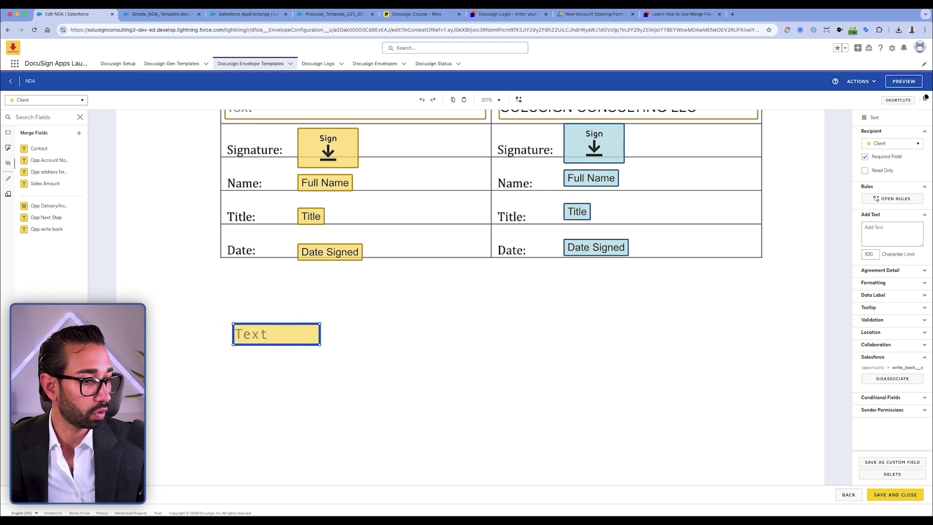
pyautogui.click(870, 293)
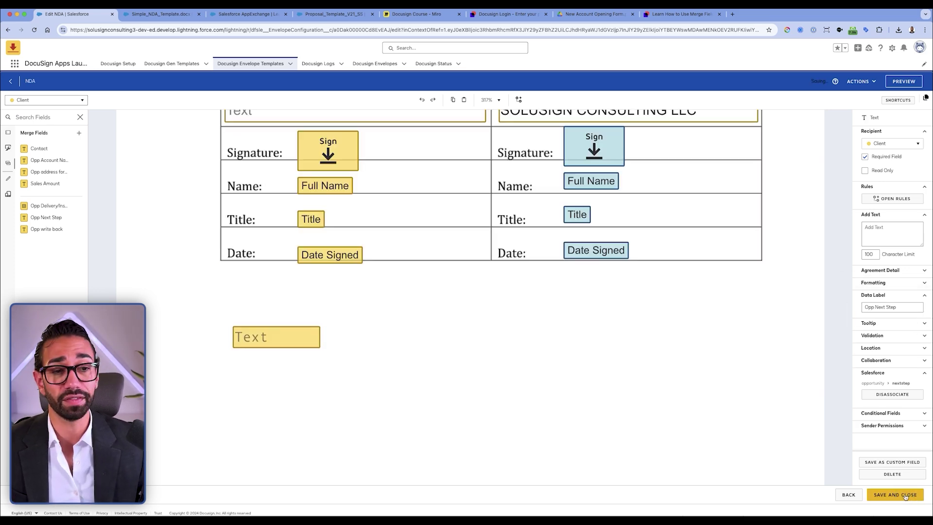
pyautogui.click(904, 495)
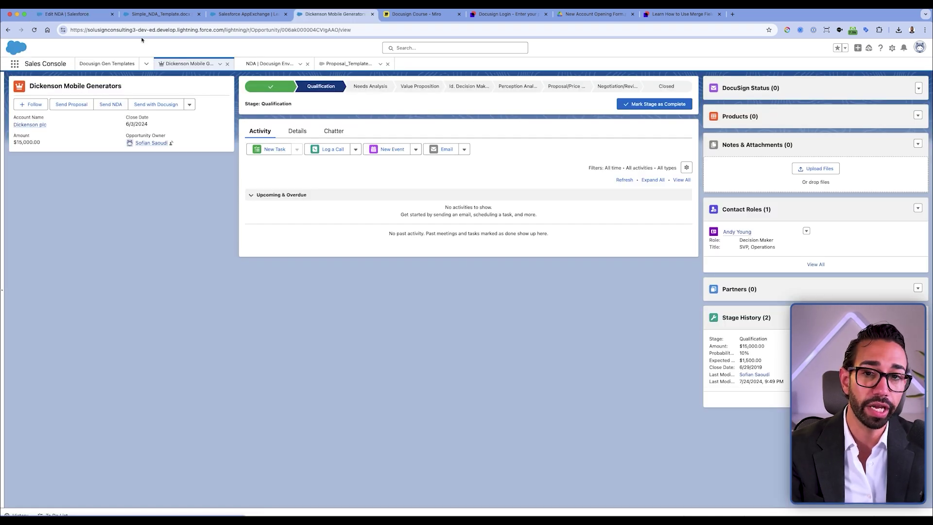
# - Return to the NDA template's options and compare the writeback filename choices with and without one combined PDF, keeping the combined PDF and Email Subject
pyautogui.click(68, 14)
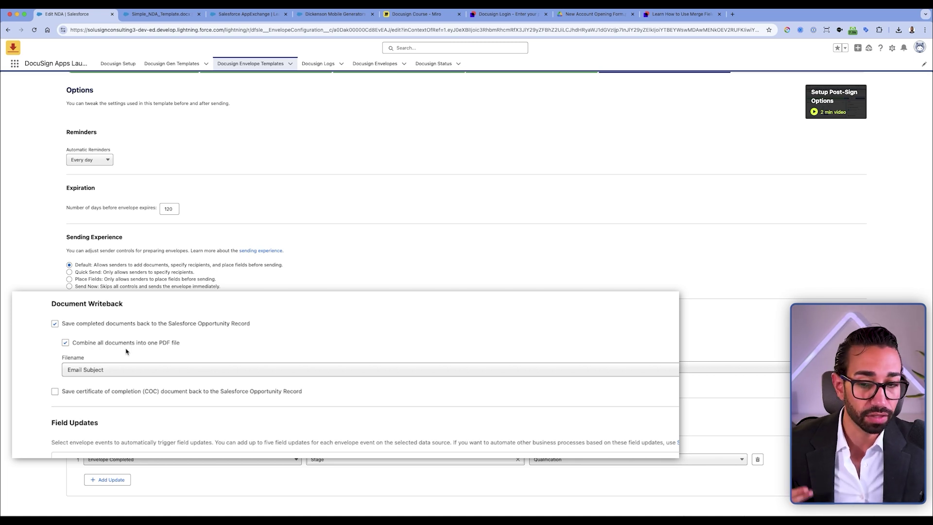
pyautogui.click(121, 368)
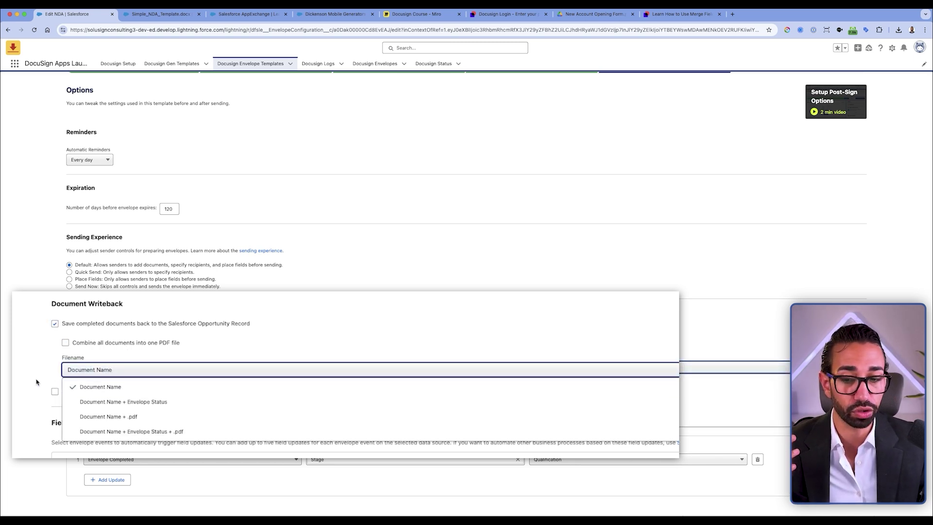
pyautogui.click(98, 378)
pyautogui.click(97, 346)
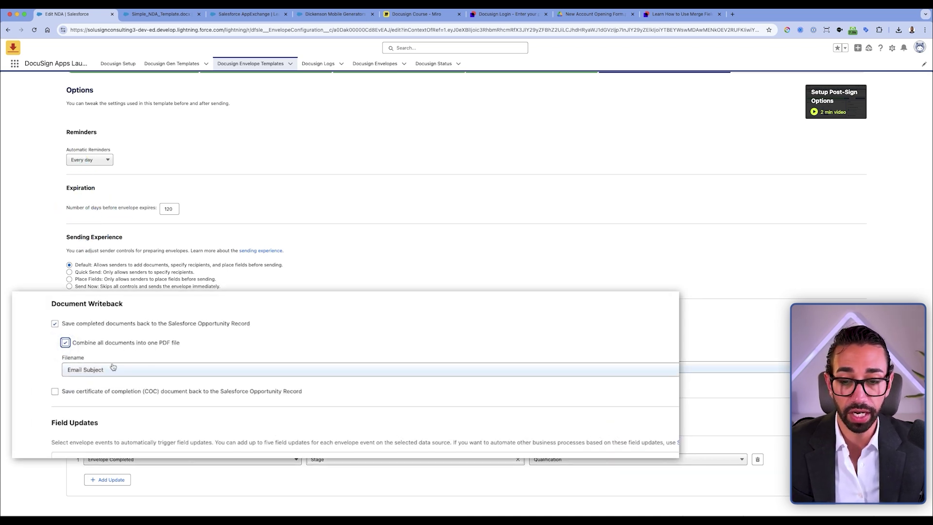
pyautogui.click(82, 370)
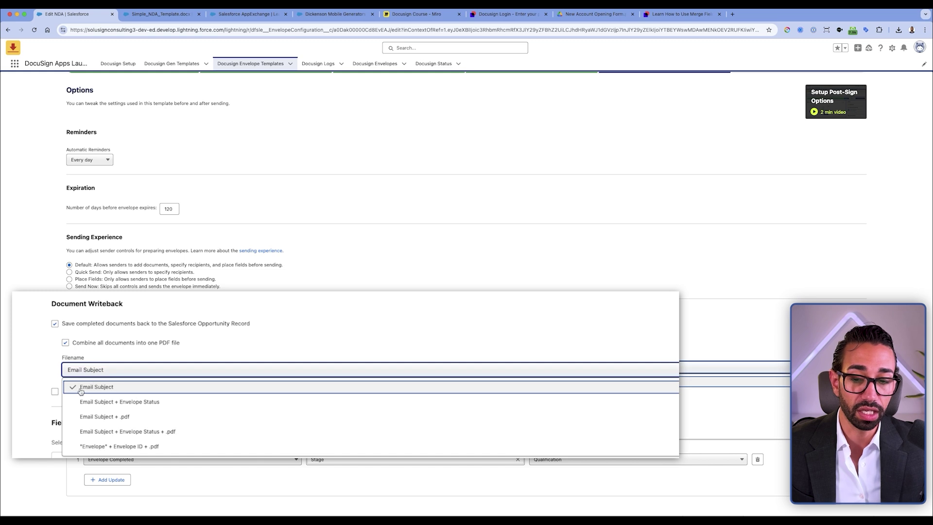
pyautogui.click(84, 391)
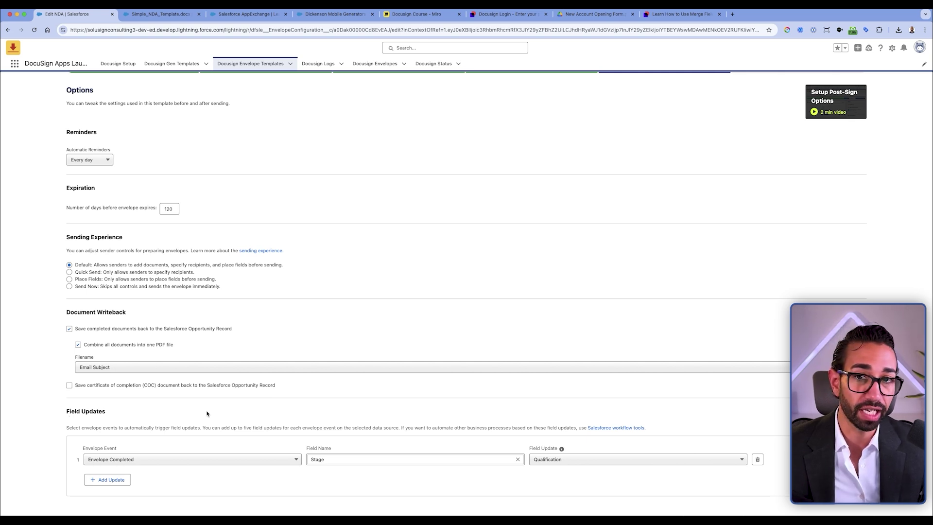
# - Set the Envelope Completed field update to change the opportunity's Stage to Value Proposition, and continue to the custom button setup
pyautogui.click(112, 459)
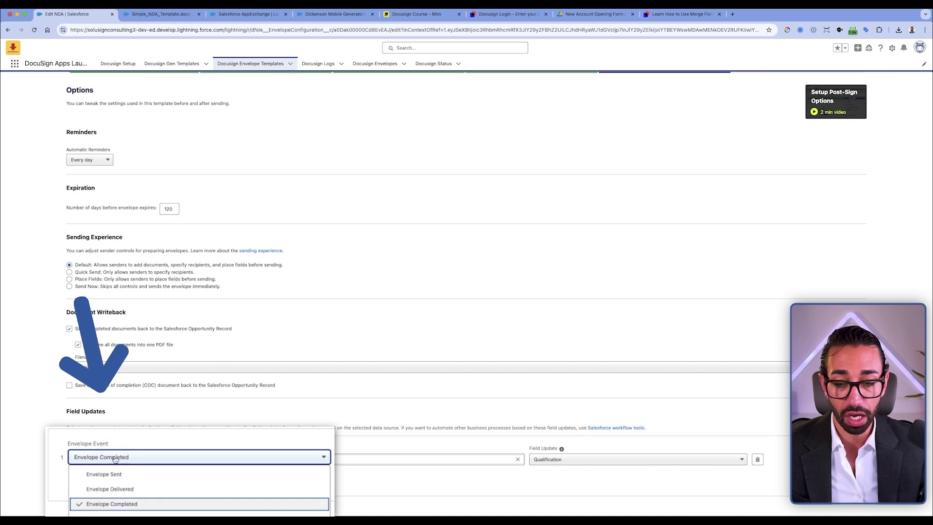
pyautogui.click(161, 416)
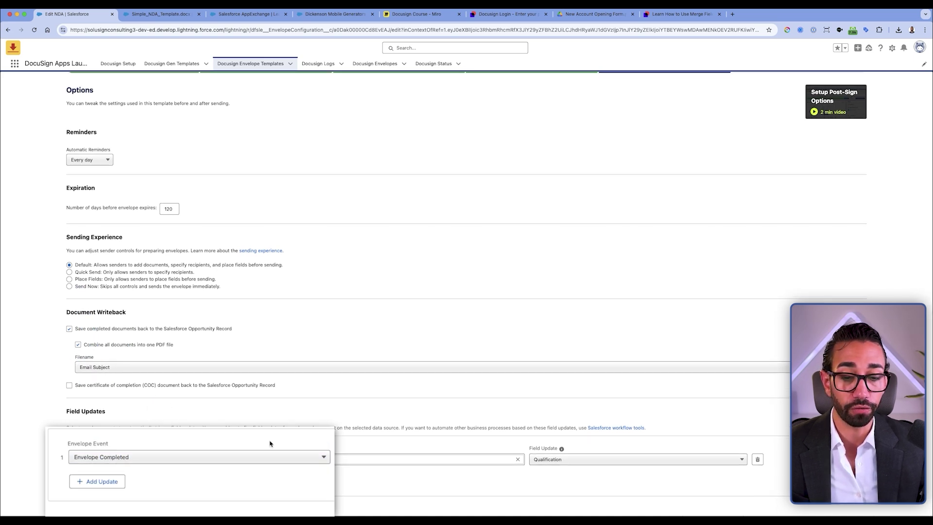
pyautogui.click(124, 459)
pyautogui.click(166, 438)
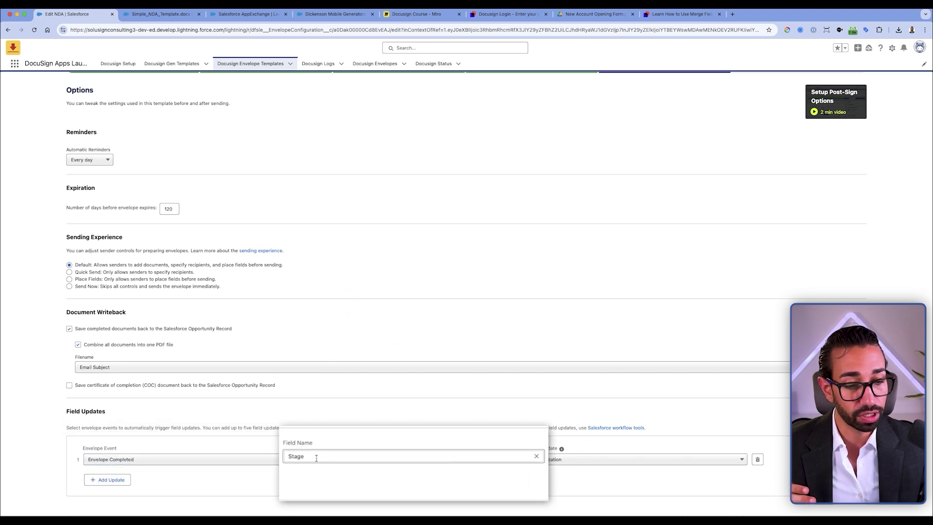
pyautogui.click(617, 460)
pyautogui.click(545, 470)
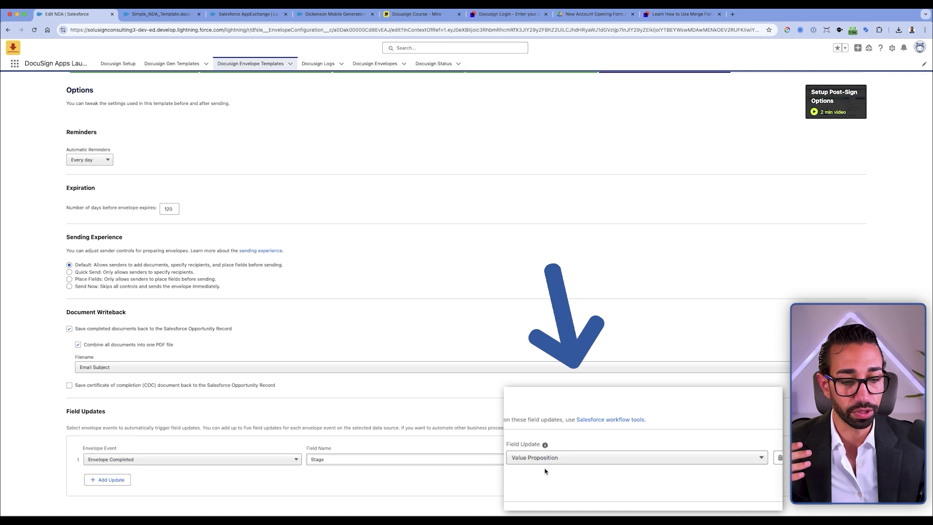
pyautogui.scroll(3, 581, 481)
pyautogui.click(915, 83)
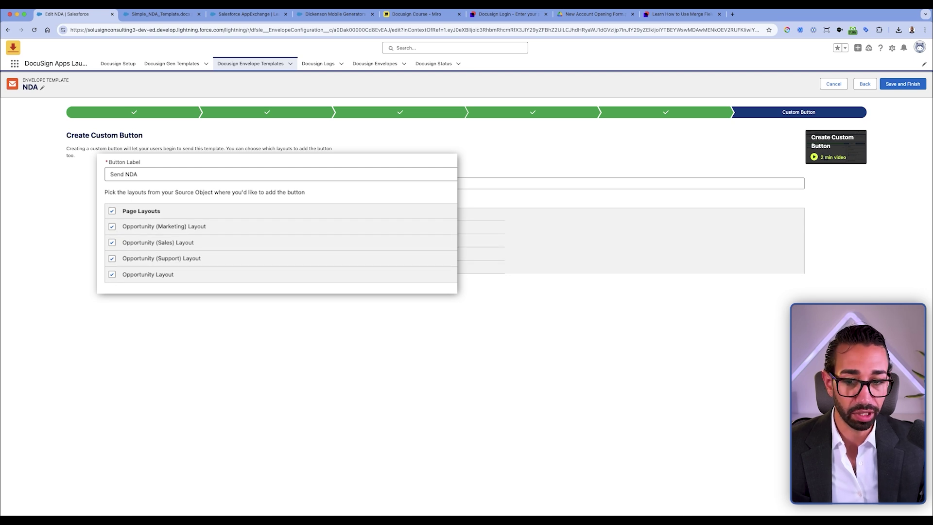
# - Save and finish the NDA template with its Send NDA button, and open the Dickenson Mobile Generators opportunity
pyautogui.click(904, 84)
pyautogui.click(433, 47)
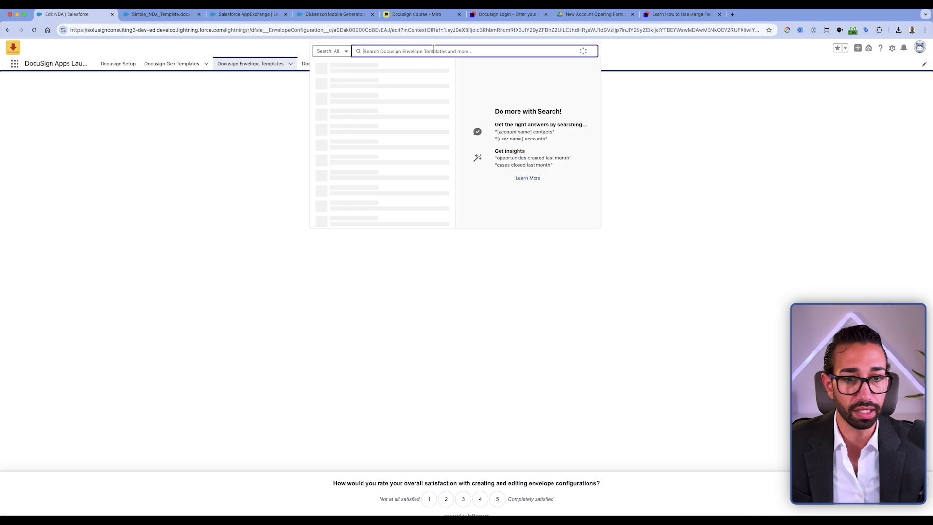
pyautogui.click(349, 126)
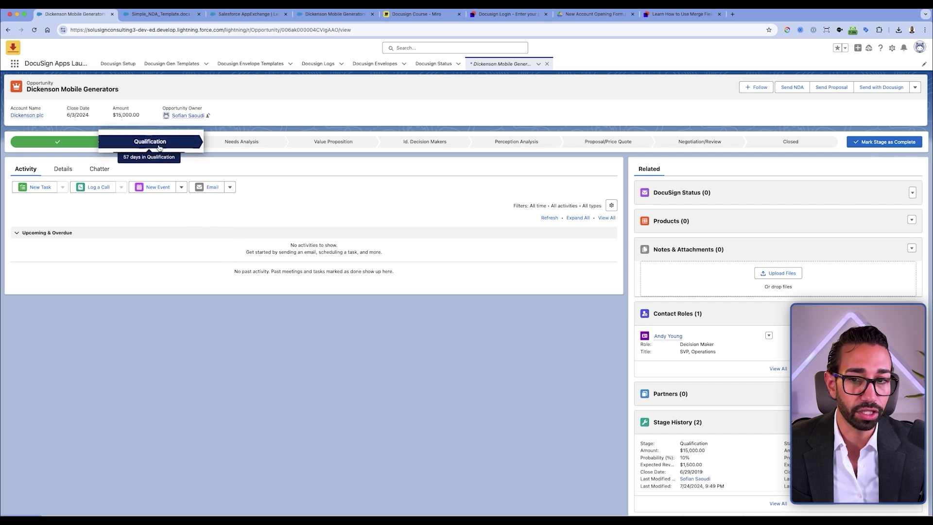
# - Examine the opportunity's details, locating the write back and Next Step fields, and leave the record without editing it
pyautogui.click(63, 169)
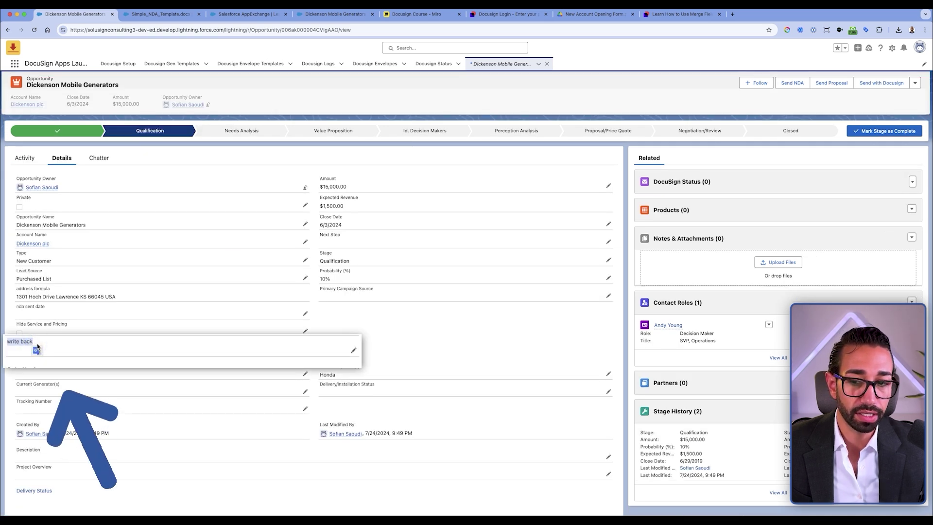
pyautogui.press('super+f')
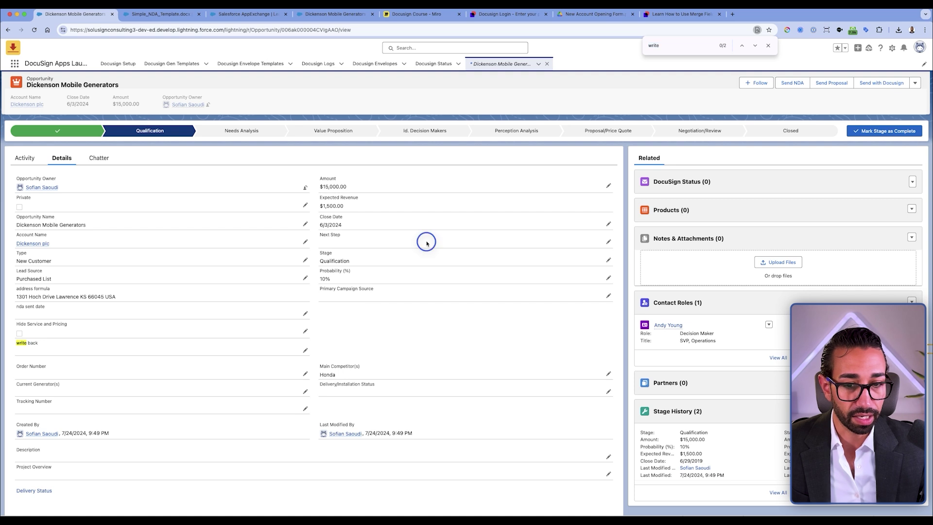
pyautogui.doubleClick(352, 241)
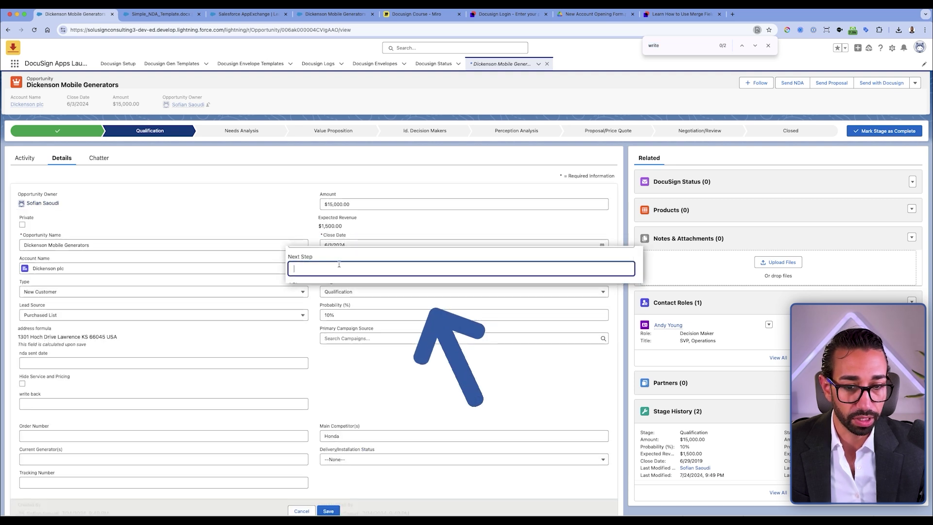
pyautogui.press('Escape')
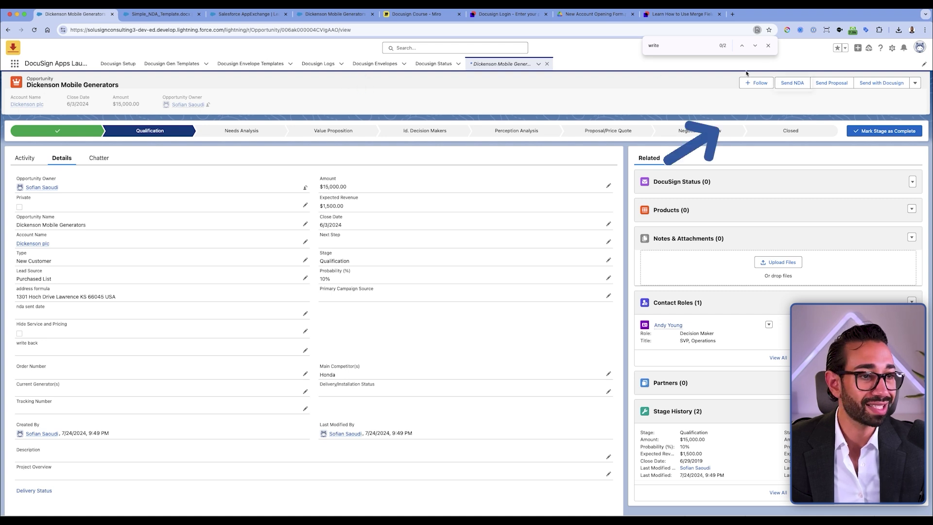
# - Start Send NDA, open the client recipient's contact record, replace the contact's e-mail address and save it
pyautogui.click(795, 84)
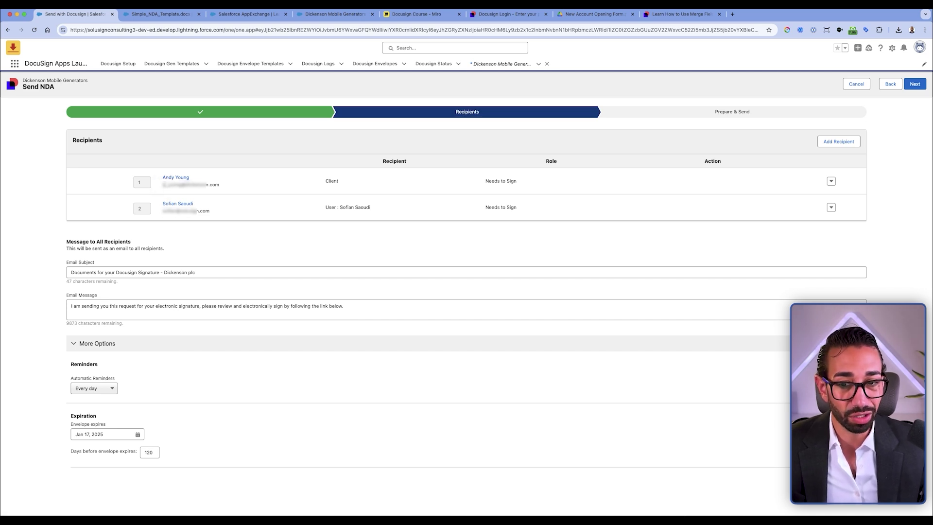
pyautogui.click(181, 178)
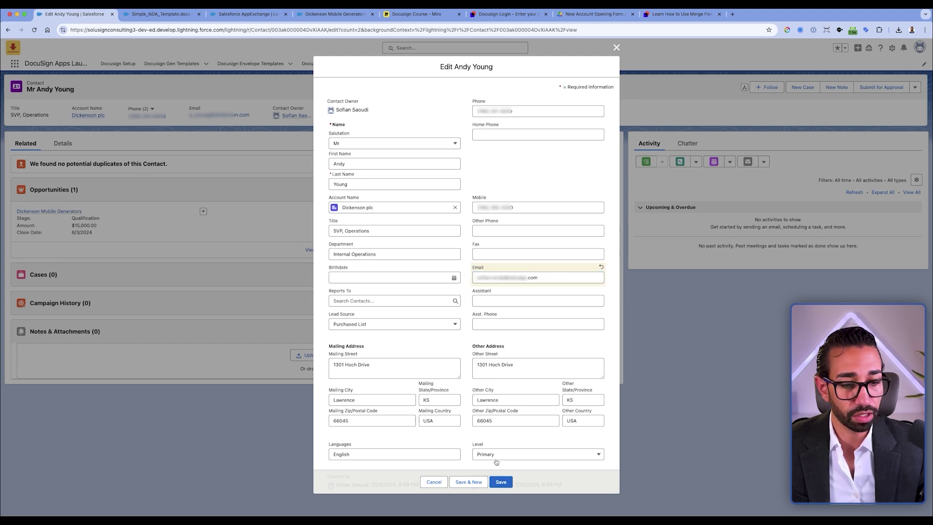
pyautogui.click(501, 482)
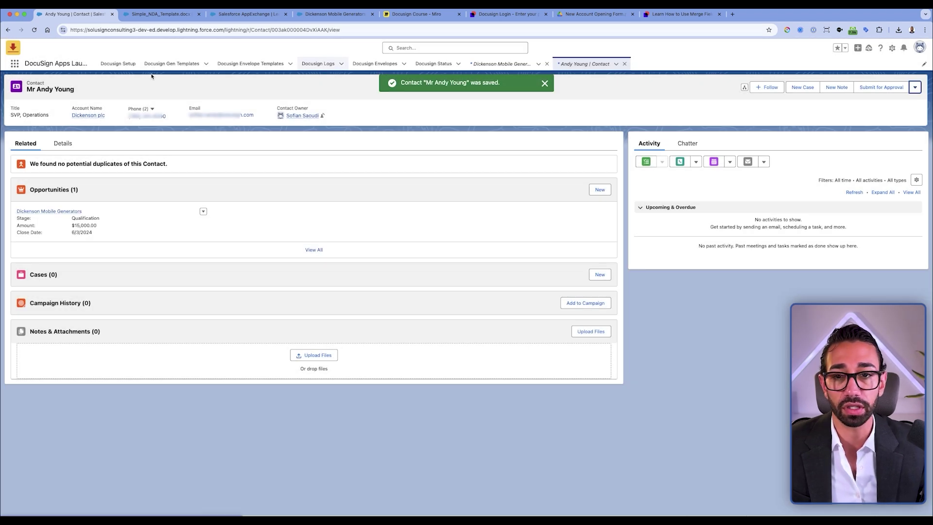
# - Reopen the Dickenson Mobile Generators opportunity, start Send NDA again, and check the recipients and the account name in the email subject
pyautogui.click(403, 48)
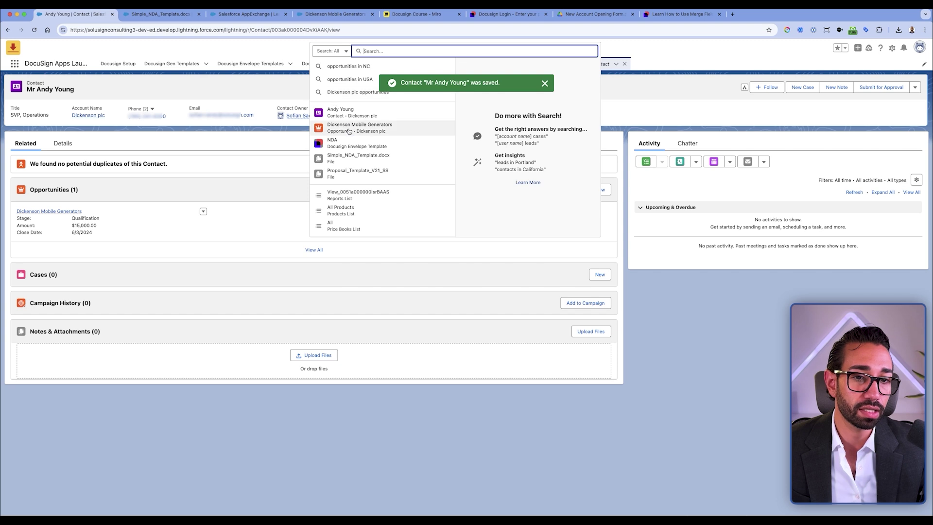
pyautogui.click(348, 130)
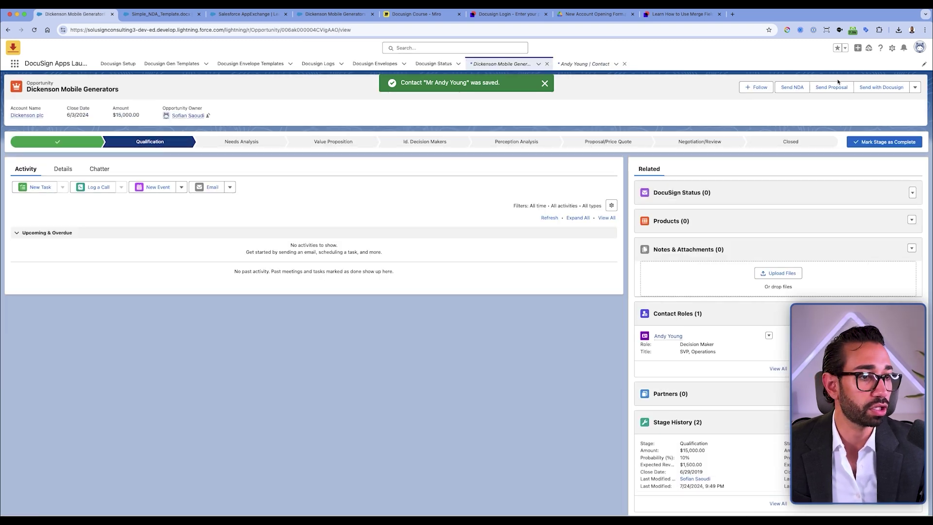
pyautogui.click(792, 87)
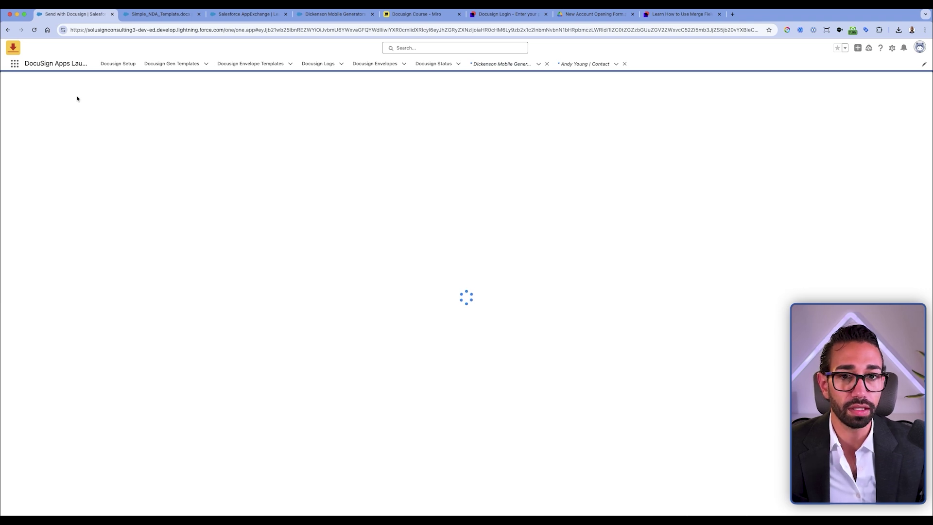
pyautogui.click(418, 114)
pyautogui.moveTo(159, 186); pyautogui.dragTo(223, 184)
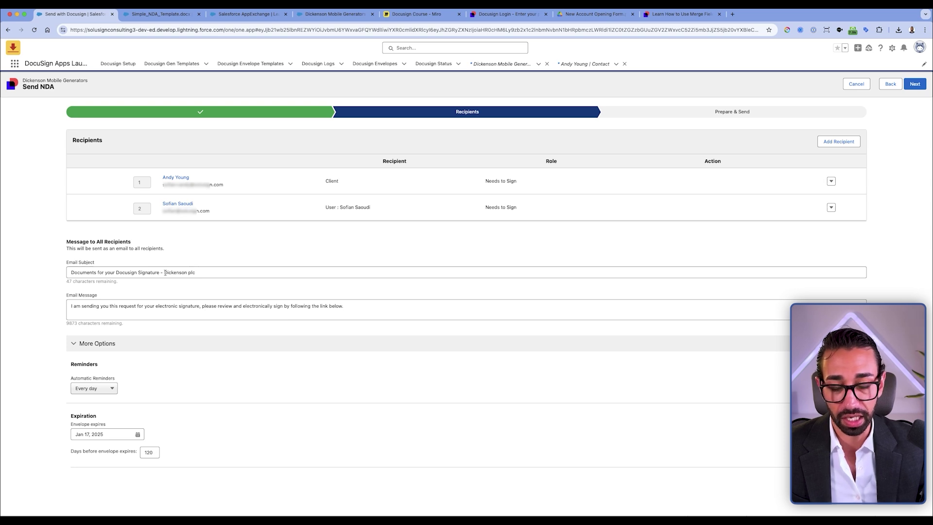
pyautogui.moveTo(165, 273); pyautogui.dragTo(214, 274)
pyautogui.click(216, 274)
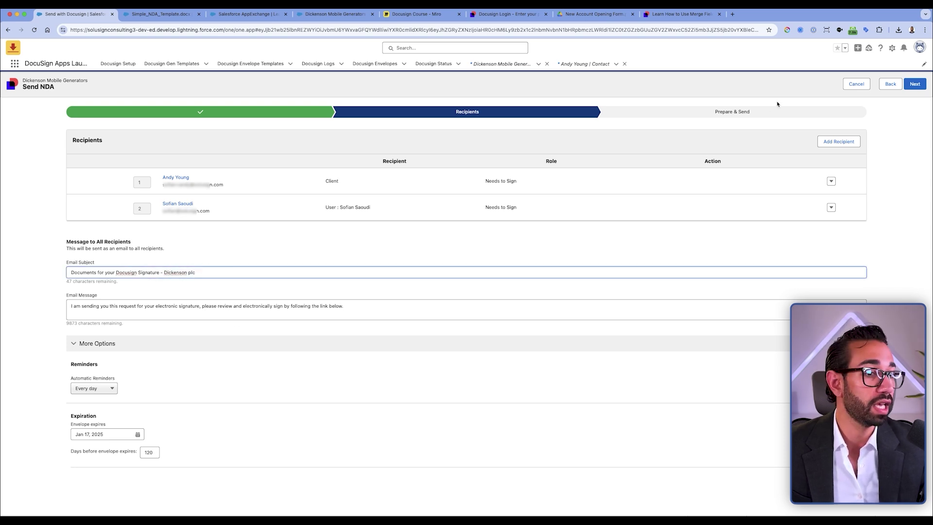
# - Continue to the envelope preparation and review the prefilled company and address fields, the signature table and the text field below it
pyautogui.click(736, 115)
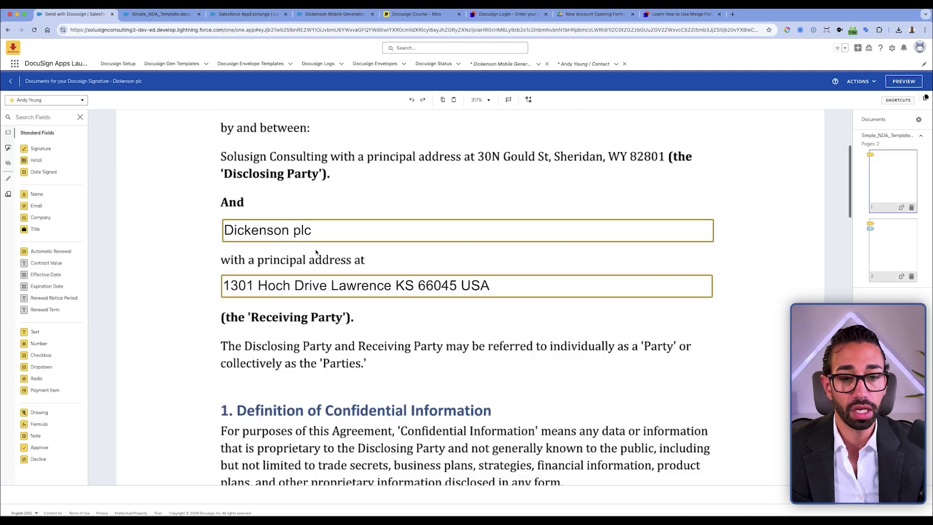
pyautogui.click(301, 231)
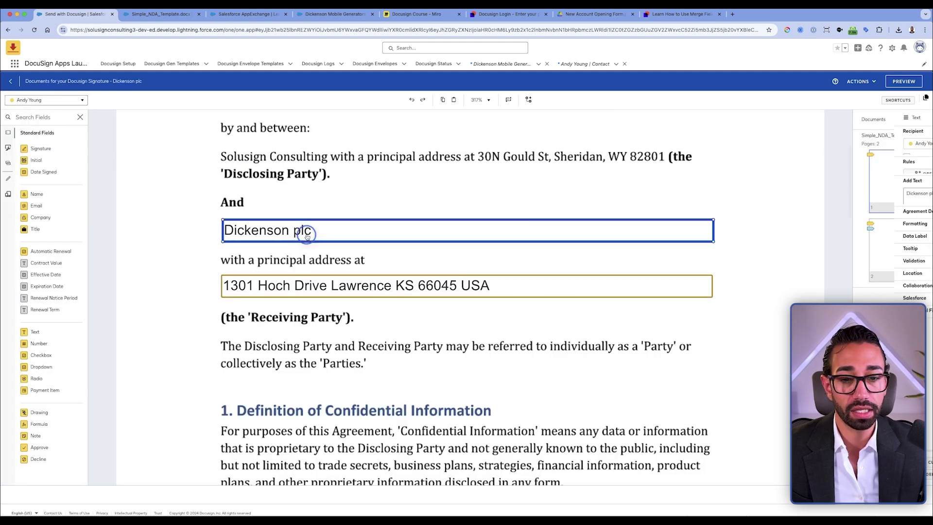
pyautogui.click(302, 287)
pyautogui.scroll(-20, 438, 306)
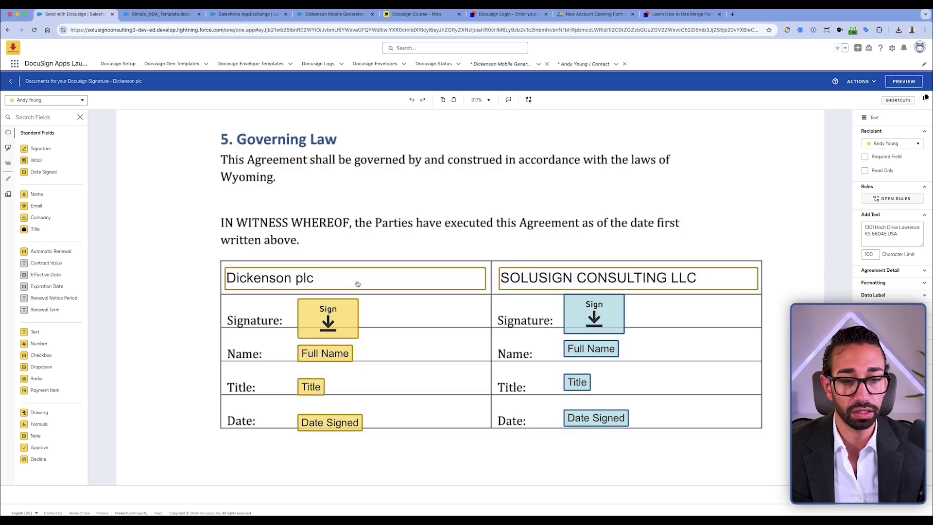
pyautogui.click(365, 278)
pyautogui.click(429, 239)
pyautogui.scroll(20, 429, 239)
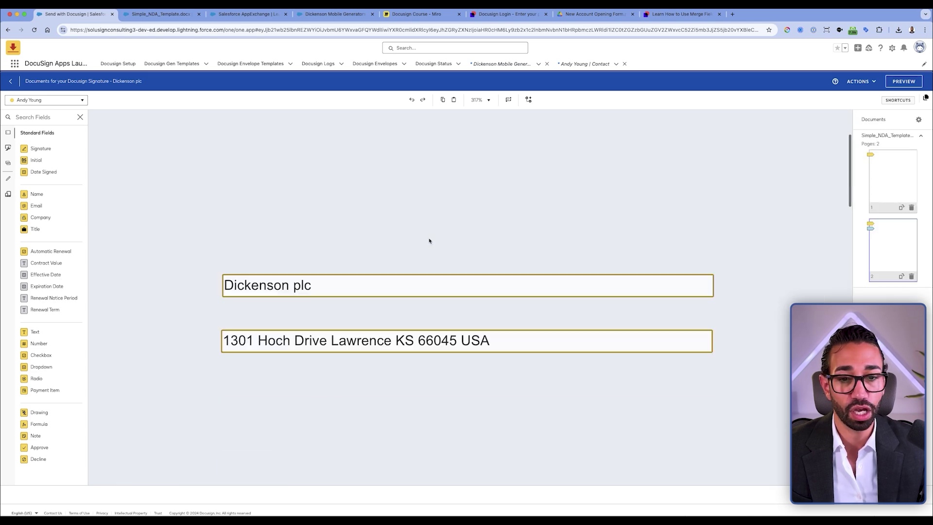
pyautogui.click(290, 182)
pyautogui.scroll(-20, 294, 189)
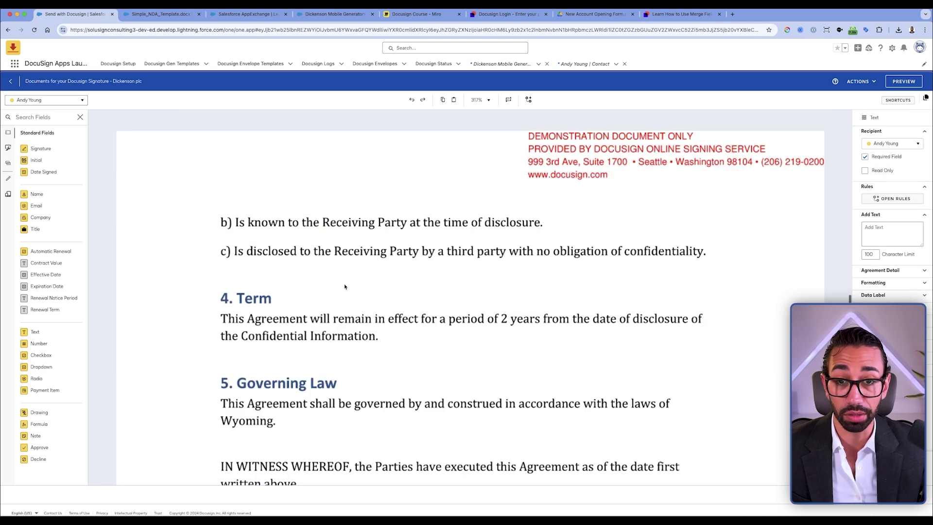
pyautogui.click(277, 151)
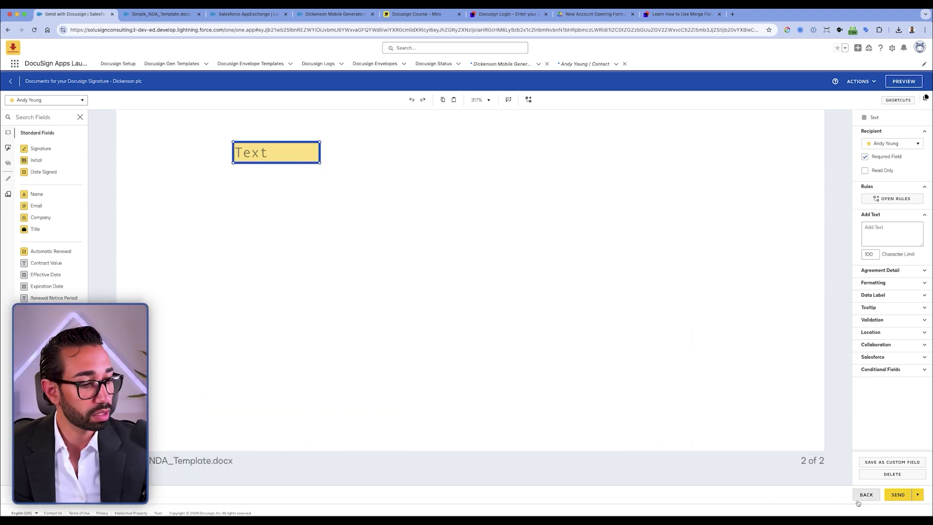
# - Send the NDA envelope and open the document for review from the client's signing request e-mail
pyautogui.click(898, 495)
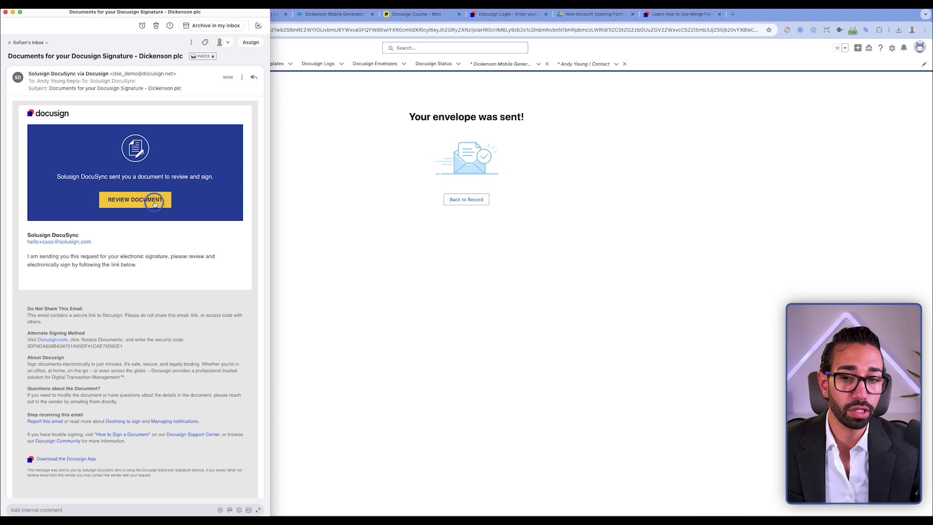
pyautogui.click(154, 204)
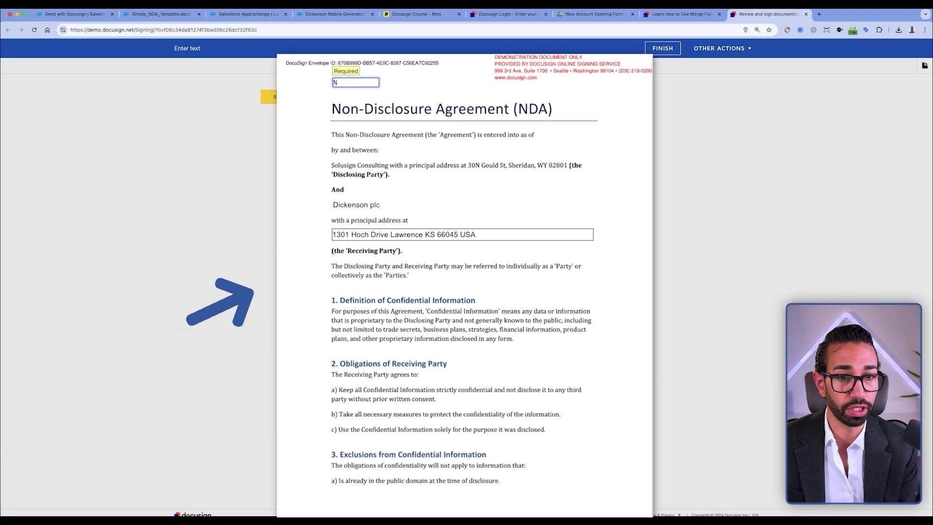
# - Examine which of the prefilled receiving party name and address fields the client can edit in the signing document
pyautogui.click(387, 203)
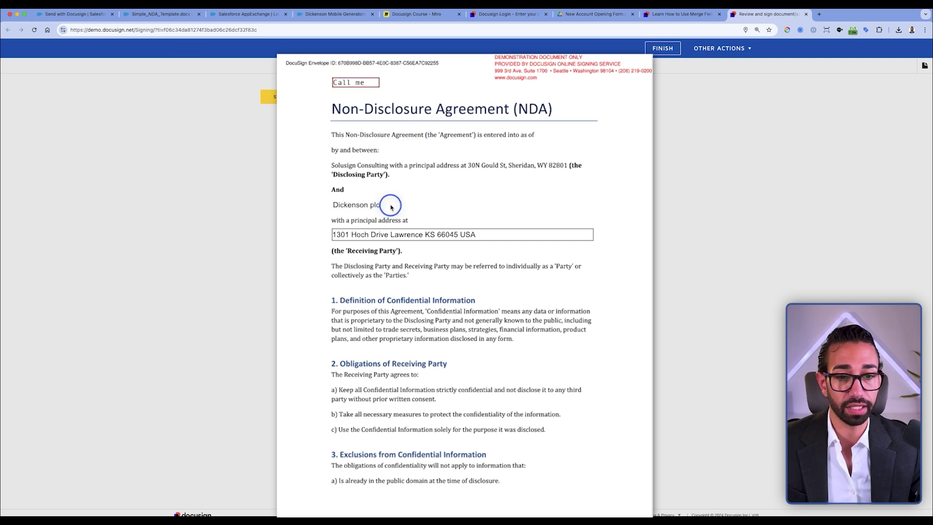
pyautogui.scroll(-1, 348, 204)
pyautogui.moveTo(334, 192); pyautogui.dragTo(387, 191)
pyautogui.scroll(-3, 393, 190)
pyautogui.click(361, 144)
pyautogui.click(479, 147)
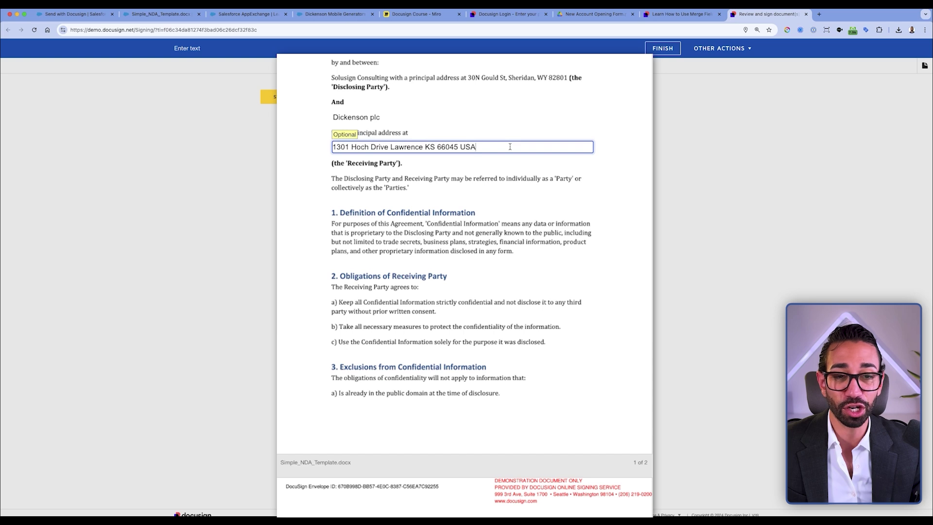
pyautogui.press('Tab')
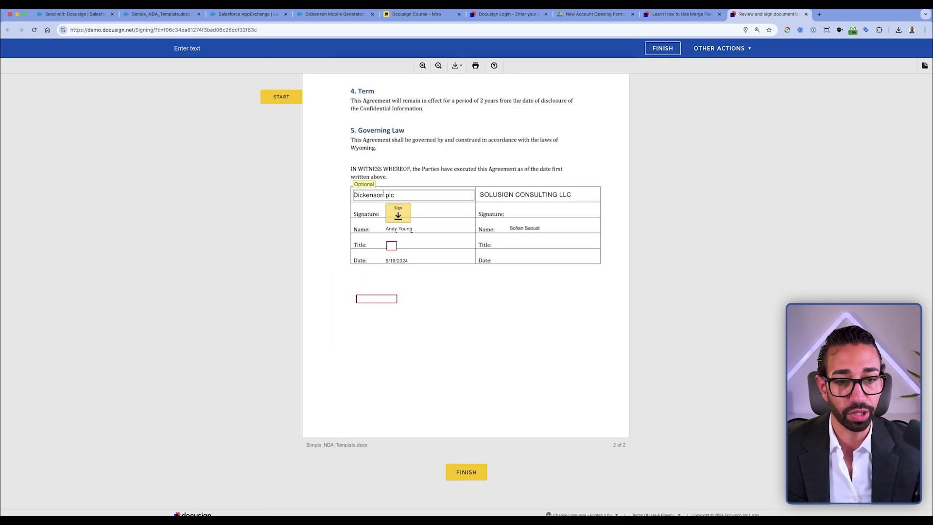
# - Sign the NDA as the client with the adopted signature, fill in the remaining required fields and finish signing
pyautogui.click(398, 214)
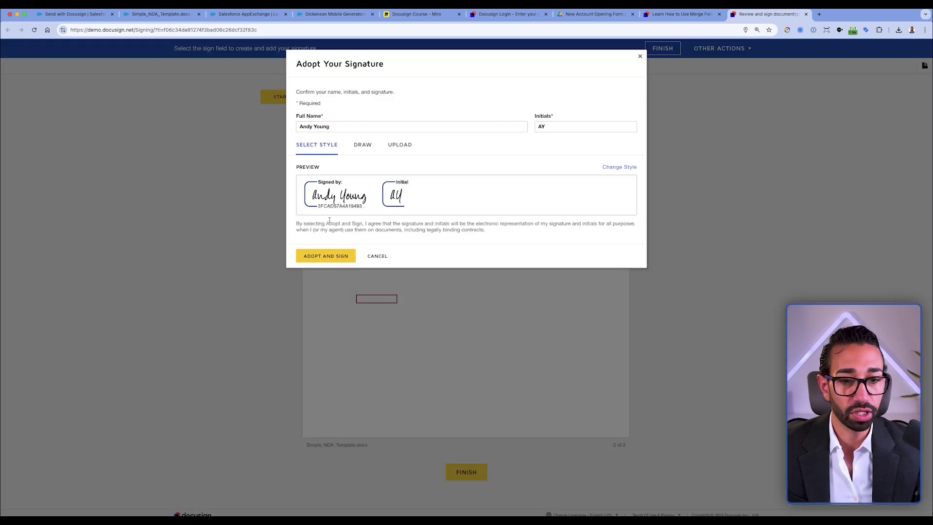
pyautogui.click(324, 253)
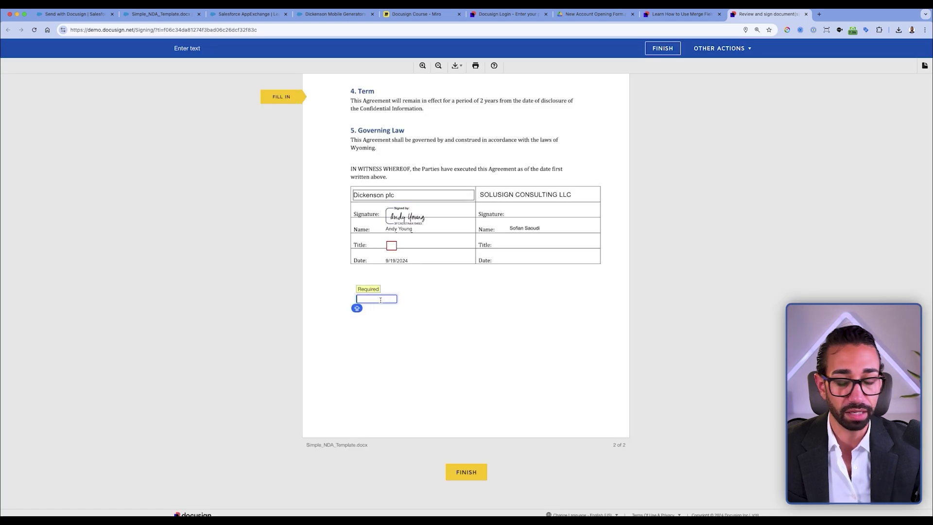
pyautogui.click(393, 298)
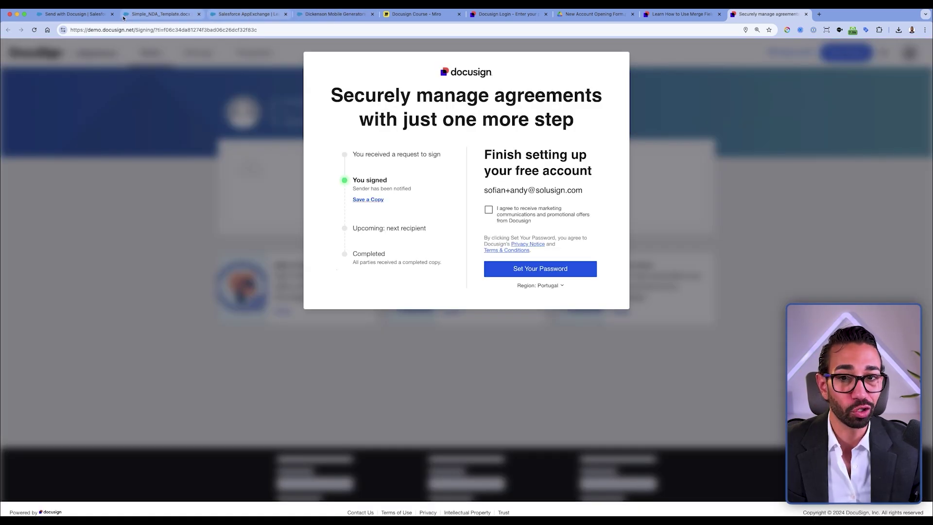
# - Return to Salesforce and open the Dickenson Mobile Generators opportunity
pyautogui.click(75, 16)
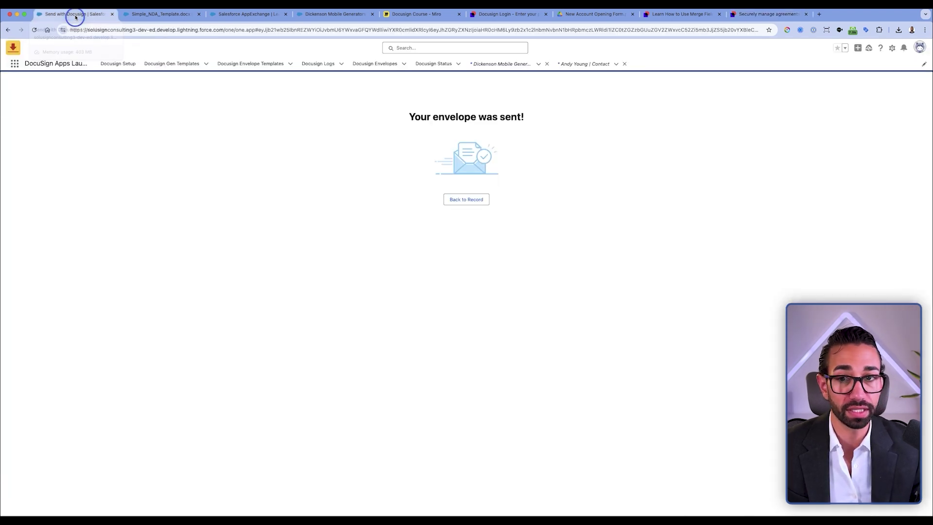
pyautogui.click(410, 48)
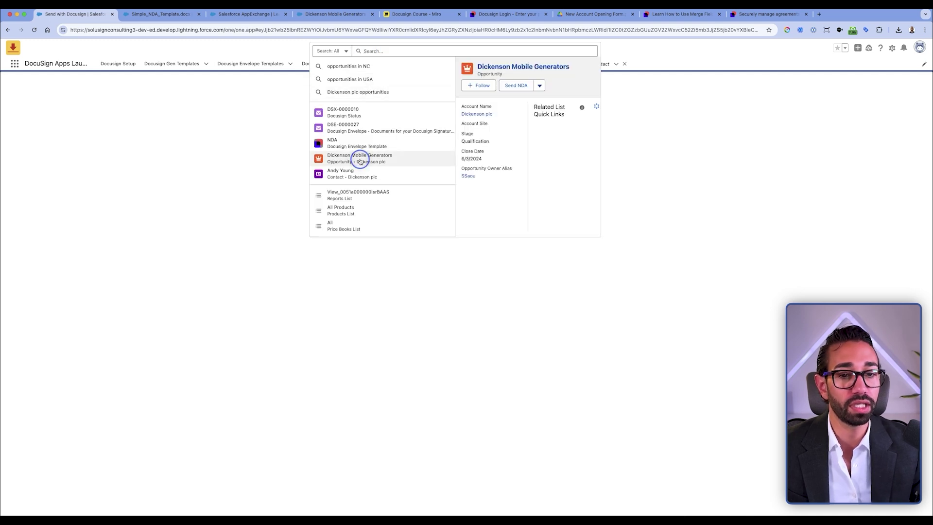
pyautogui.click(365, 164)
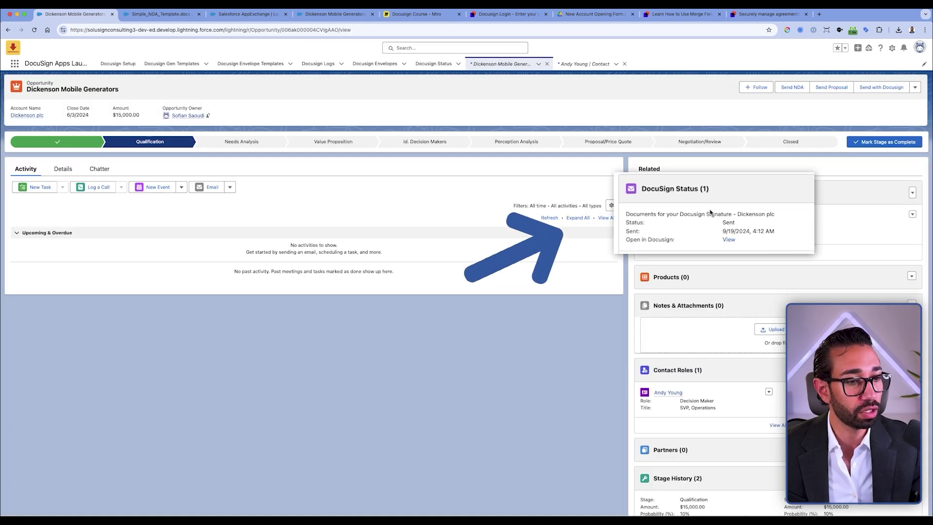
# - Examine the NDA envelope's status in the opportunity's DocuSign Status list and open the envelope in a separate browser tab
pyautogui.click(723, 222)
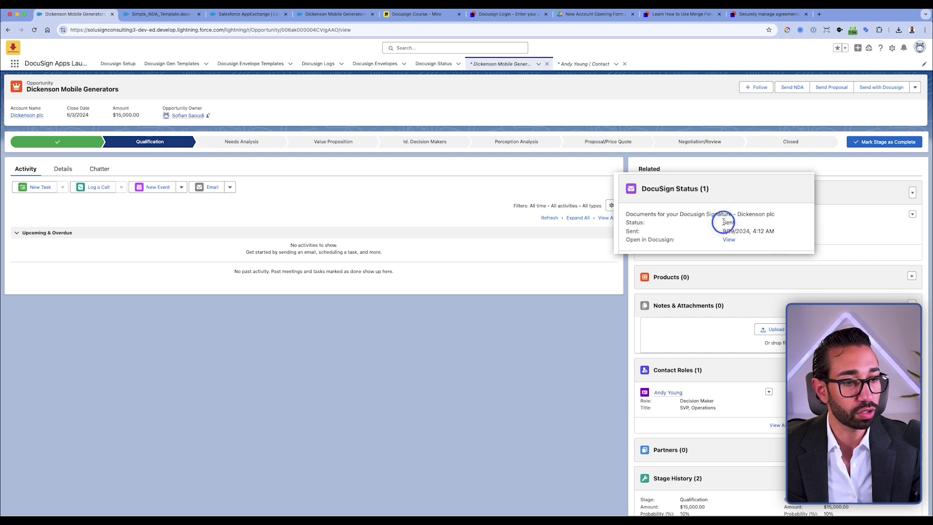
pyautogui.keyDown('super'); pyautogui.click(743, 216); pyautogui.keyUp('super')
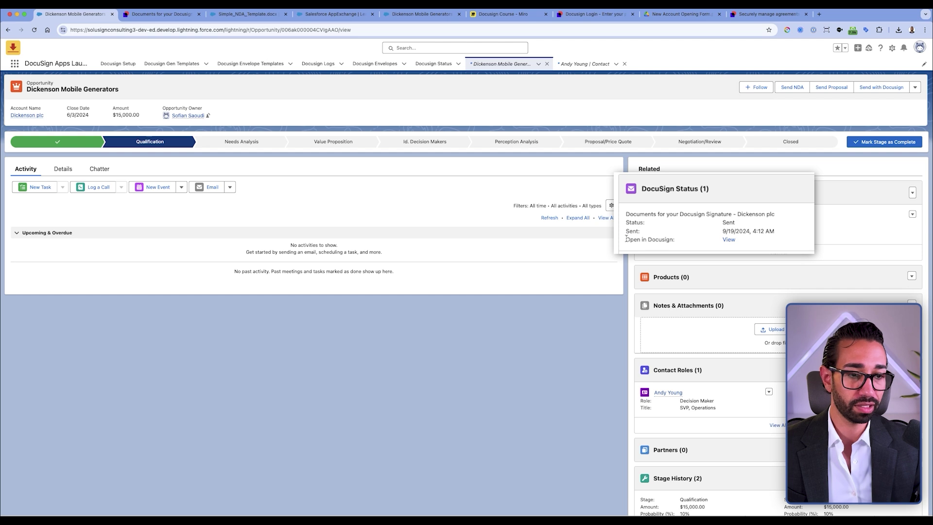
pyautogui.moveTo(723, 223); pyautogui.dragTo(736, 225)
pyautogui.click(735, 225)
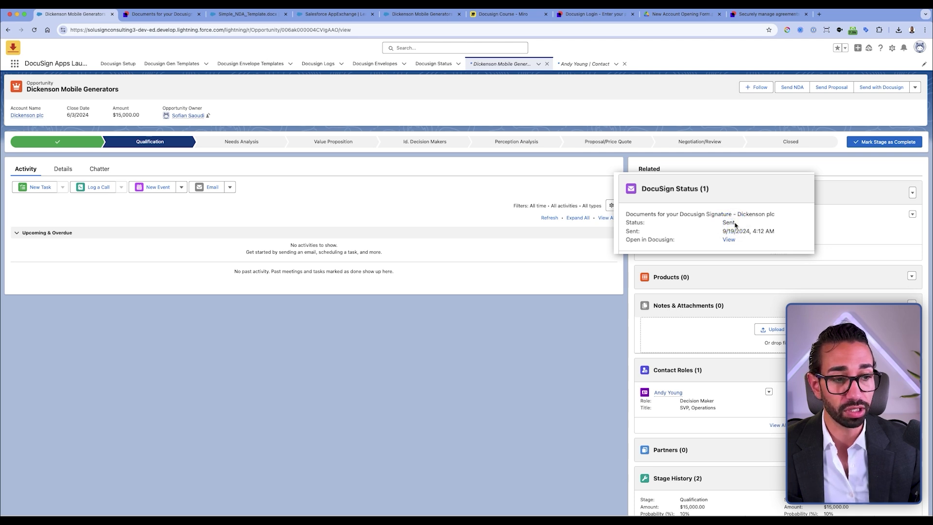
pyautogui.moveTo(721, 227); pyautogui.dragTo(733, 221)
pyautogui.click(733, 222)
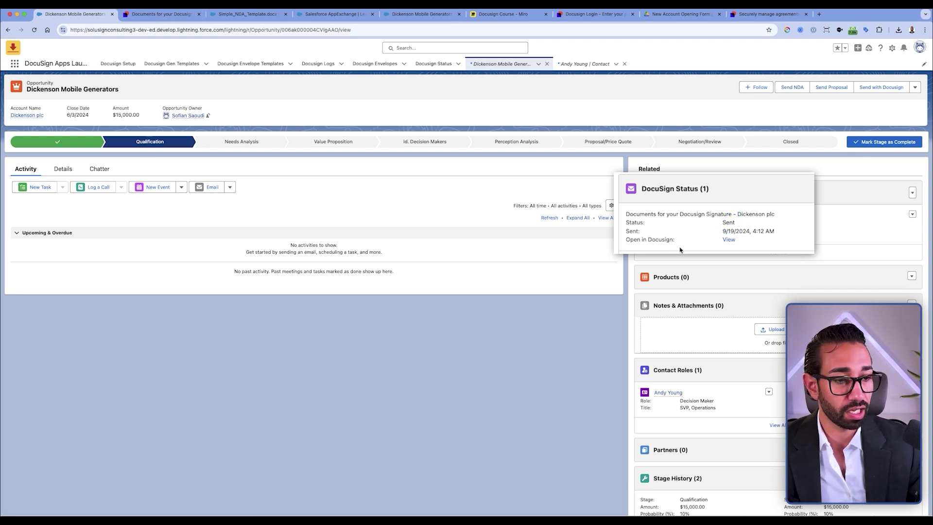
# - Switch to the envelope details in Docusign and examine the signing status of both NDA recipients
pyautogui.click(153, 15)
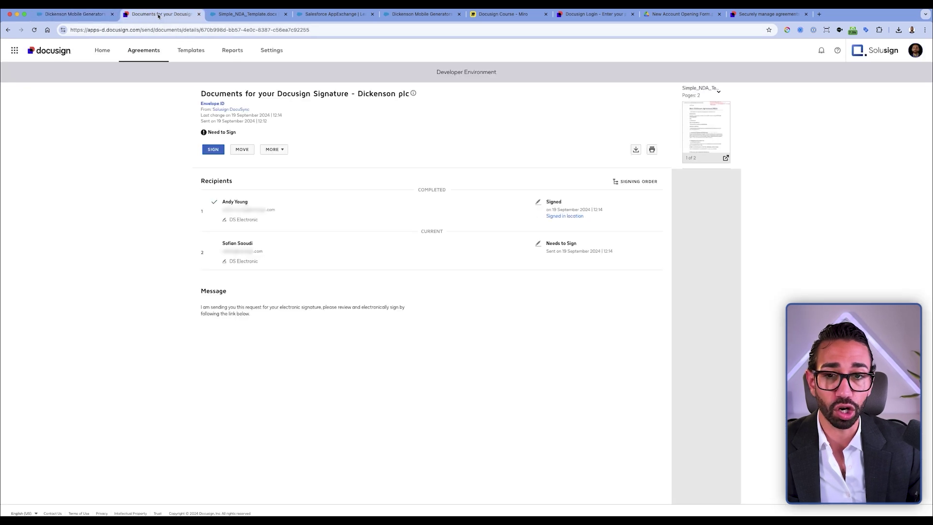
pyautogui.click(69, 92)
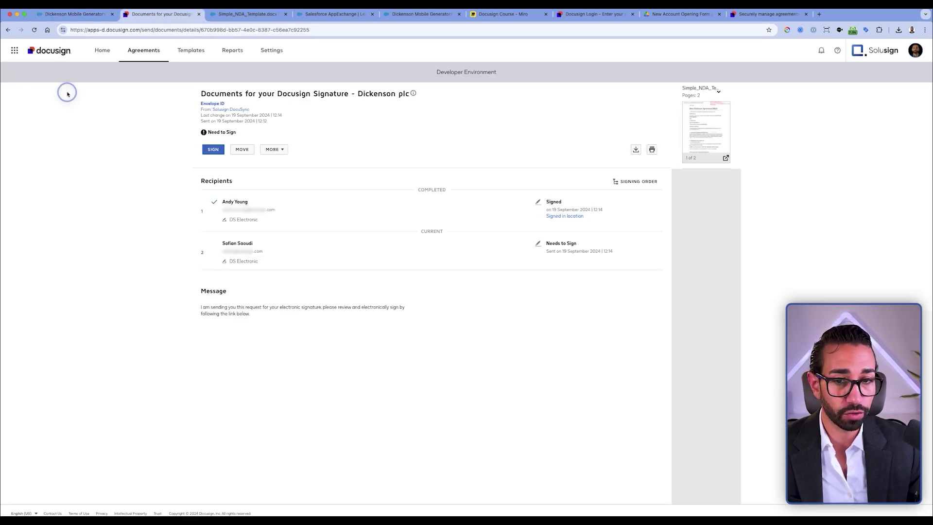
pyautogui.moveTo(204, 200); pyautogui.dragTo(245, 216)
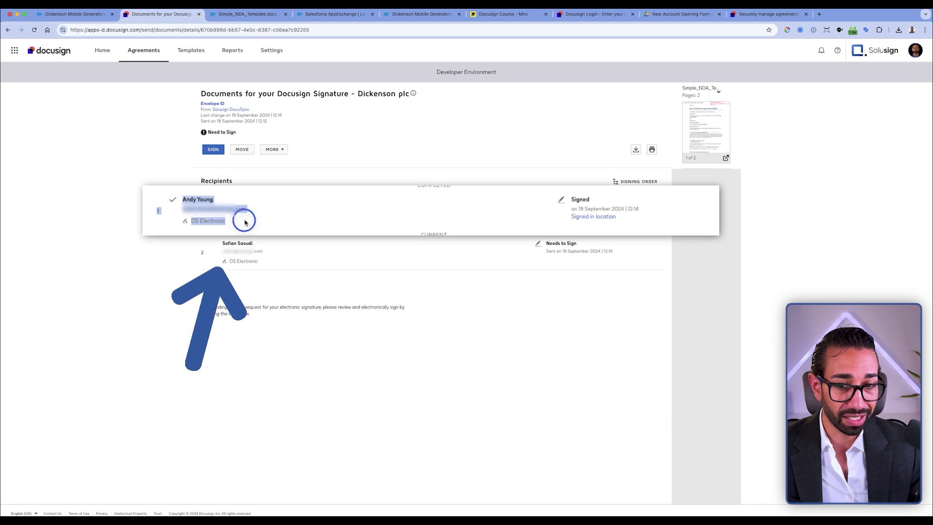
pyautogui.click(258, 227)
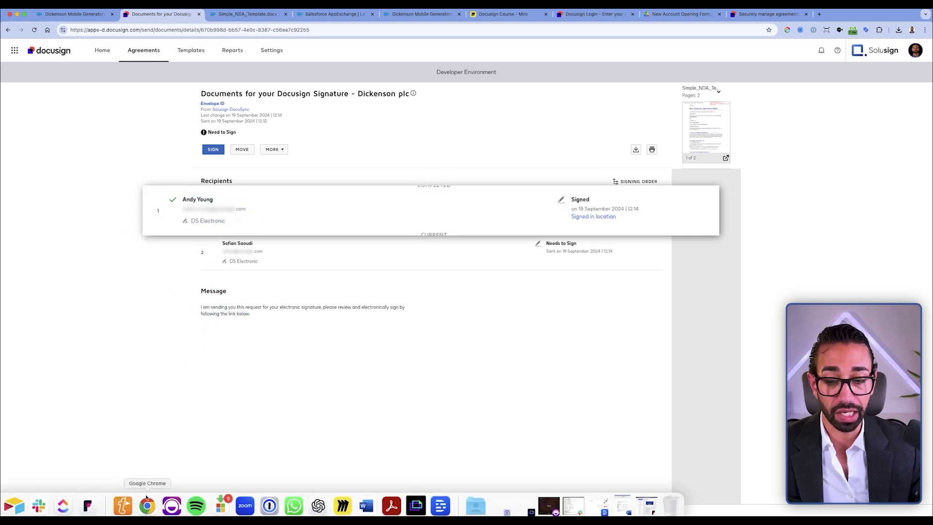
pyautogui.moveTo(88, 511)
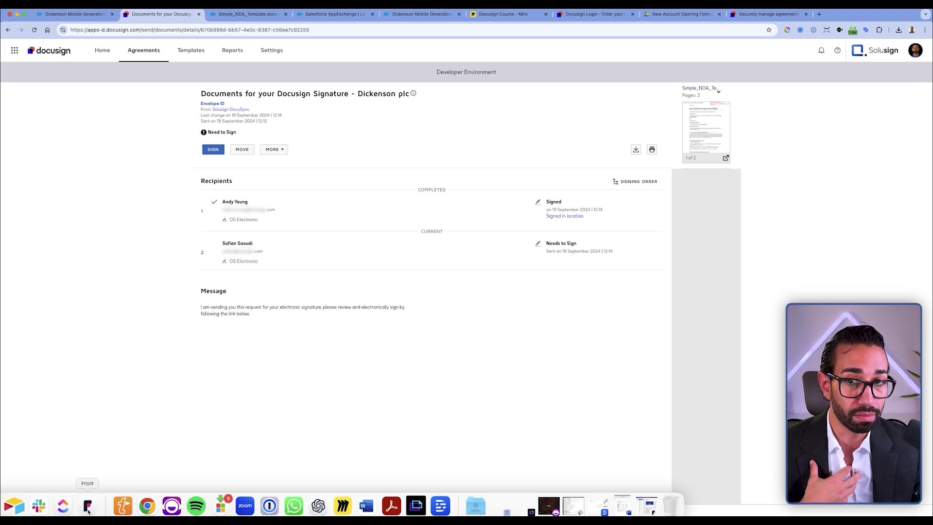
pyautogui.moveTo(176, 245); pyautogui.dragTo(225, 265)
pyautogui.click(227, 268)
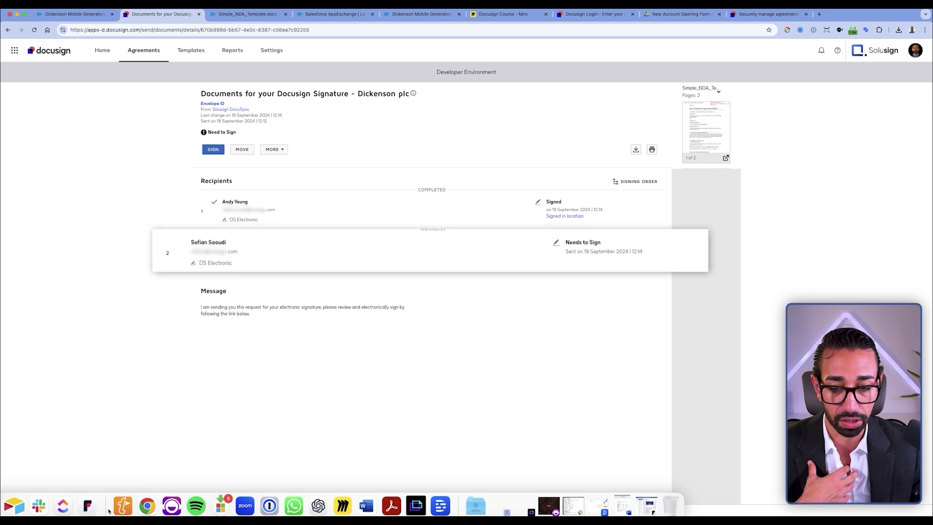
# - Open the second signer's request from the Front inbox, sign the NDA for Solusign Consulting LLC and finish signing
pyautogui.click(88, 508)
pyautogui.click(235, 210)
pyautogui.click(639, 119)
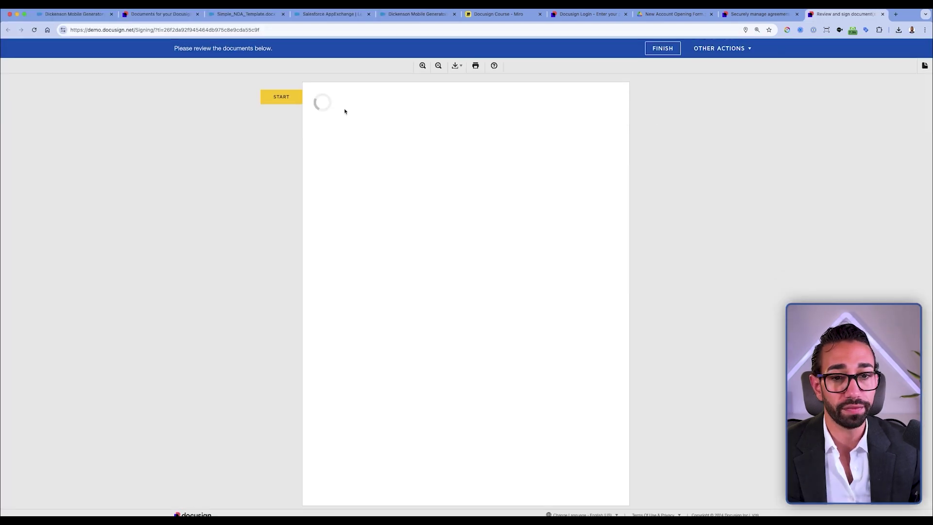
pyautogui.click(281, 96)
pyautogui.click(510, 290)
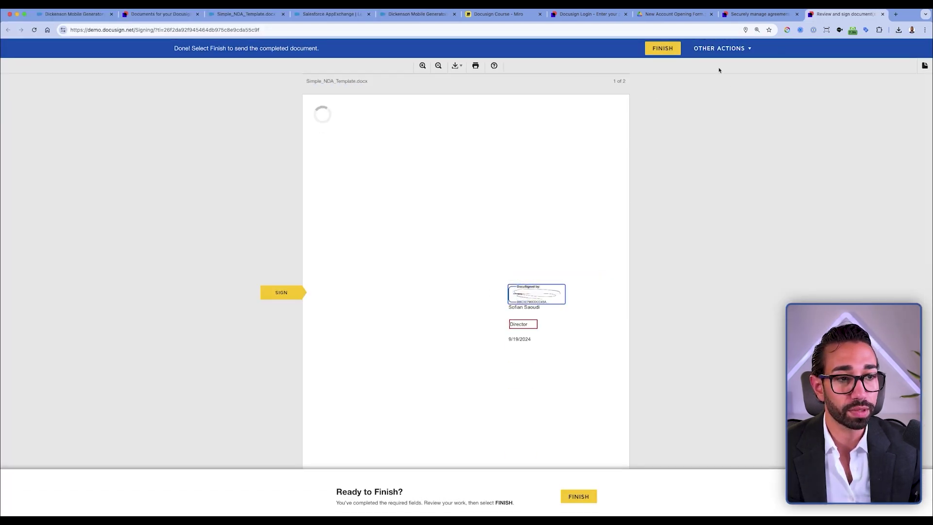
pyautogui.click(662, 48)
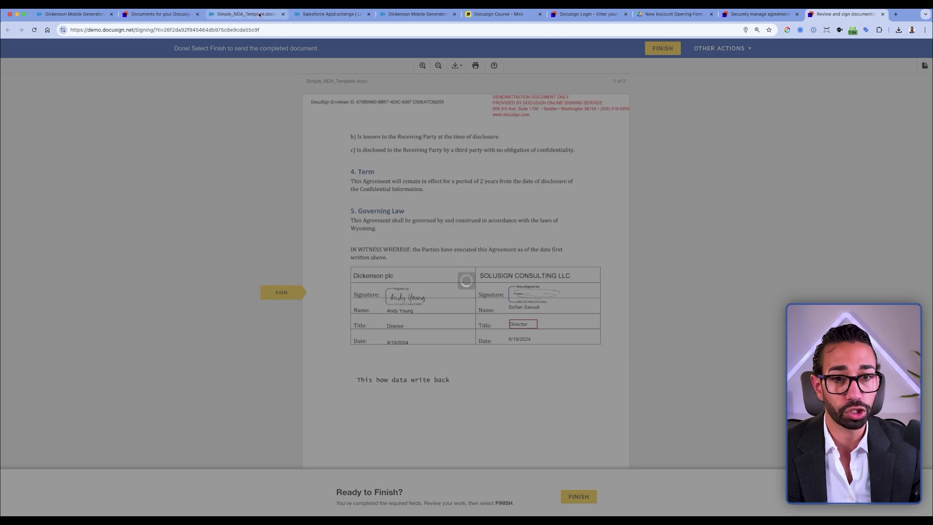
# - Close the Simple_NDA_Template browser tab and return to the Dickenson Mobile Generators opportunity in Salesforce
pyautogui.click(276, 16)
pyautogui.click(283, 14)
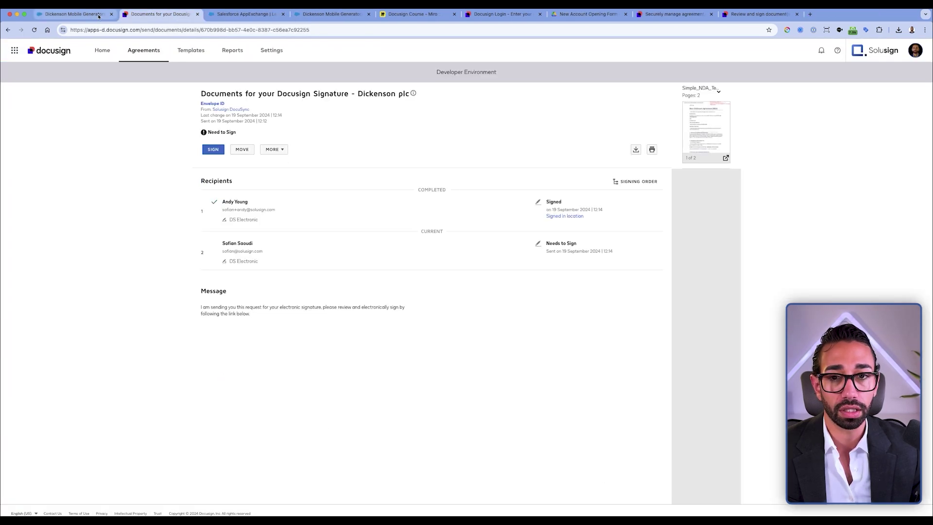
pyautogui.click(78, 15)
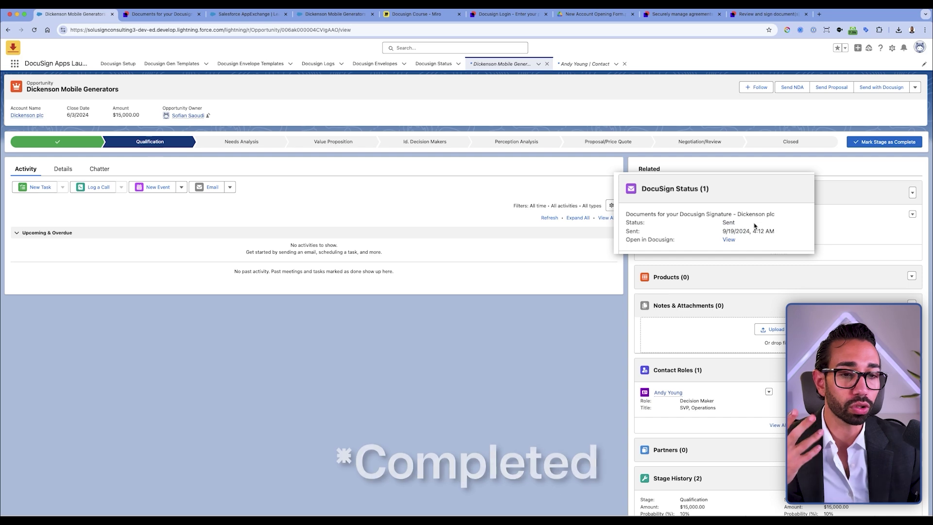
# - Examine the opportunity's detail fields for the writeback, including Next Step, Stage and write back
pyautogui.scroll(-2, 704, 233)
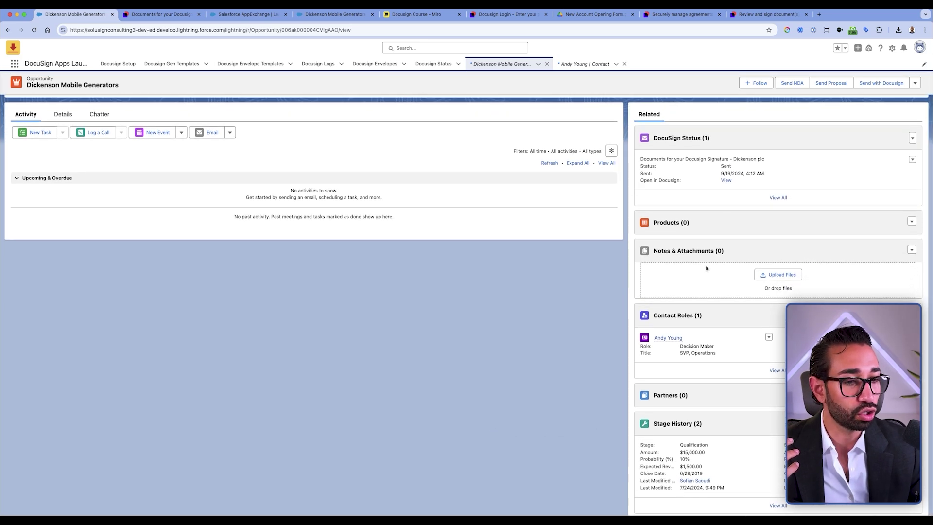
pyautogui.click(63, 114)
pyautogui.scroll(2, 57, 159)
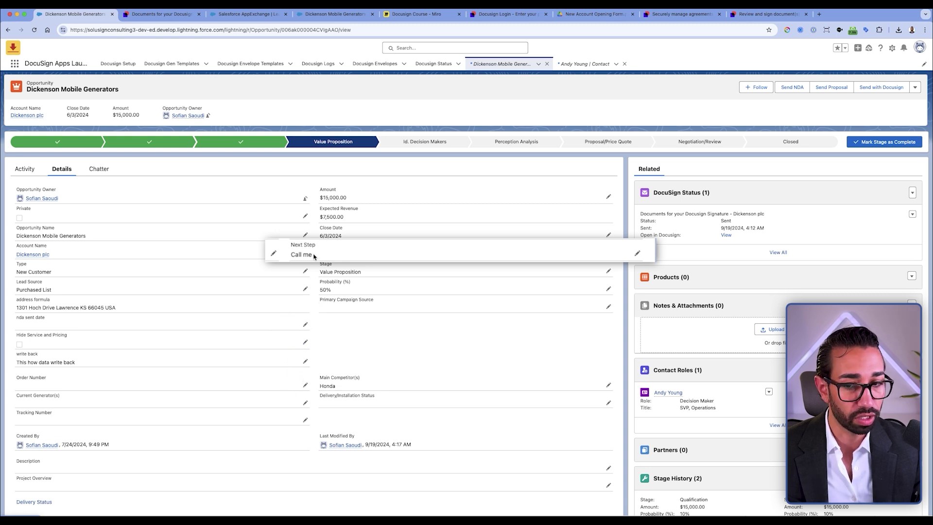
pyautogui.moveTo(10, 364); pyautogui.dragTo(69, 362)
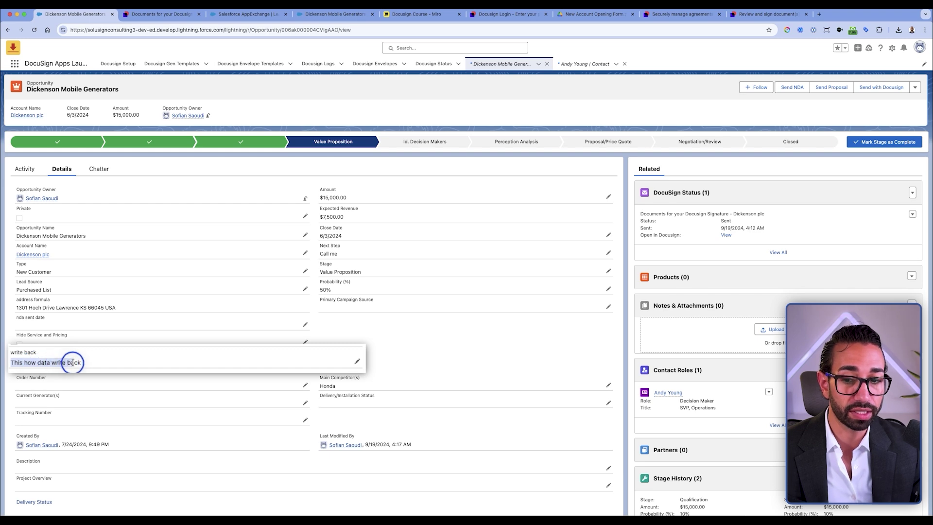
# - Check the envelope's DocuSign Status, preview both pages of the signed NDA attached to the opportunity, and close the preview
pyautogui.scroll(-2, 514, 260)
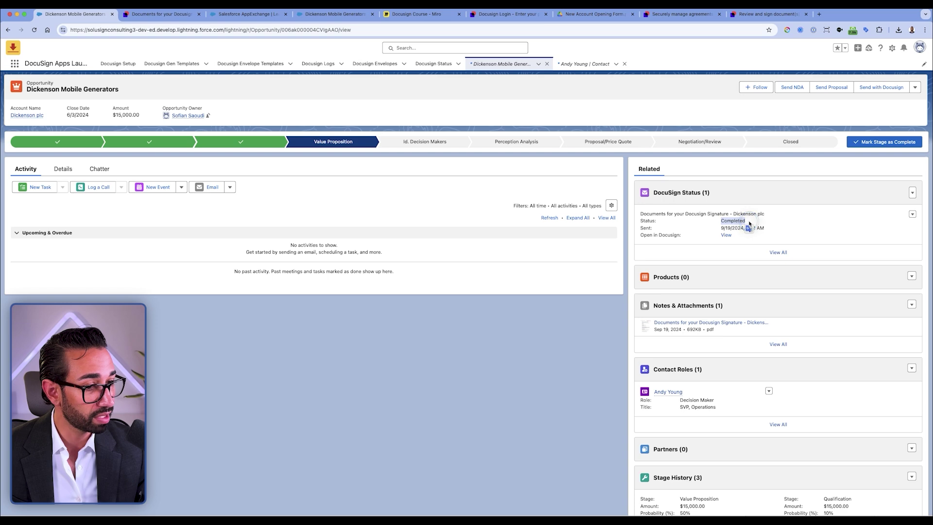
pyautogui.click(717, 322)
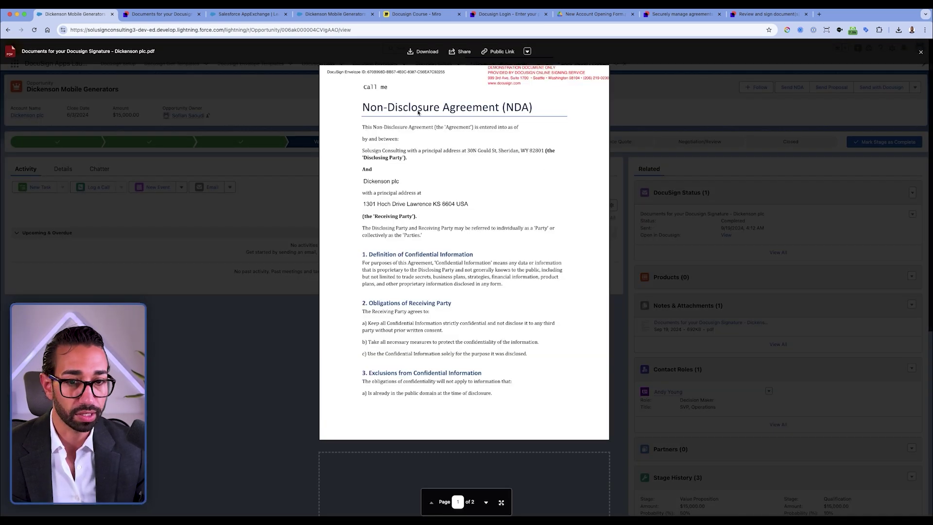
pyautogui.scroll(-10, 408, 233)
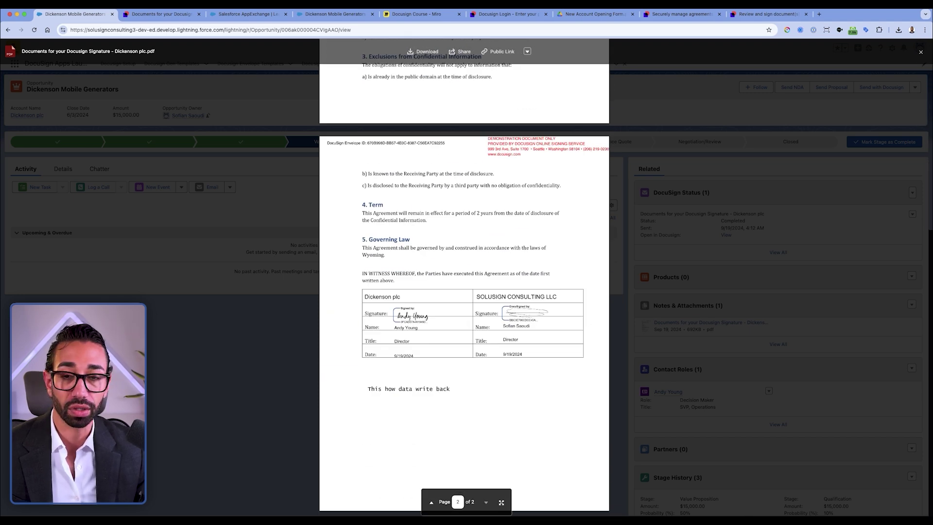
pyautogui.press('Escape')
# - Switch to the Docusign Course board in Miro and examine the Docusign for Salesforce and Docusign Gen for Salesforce workflow diagrams
pyautogui.click(412, 14)
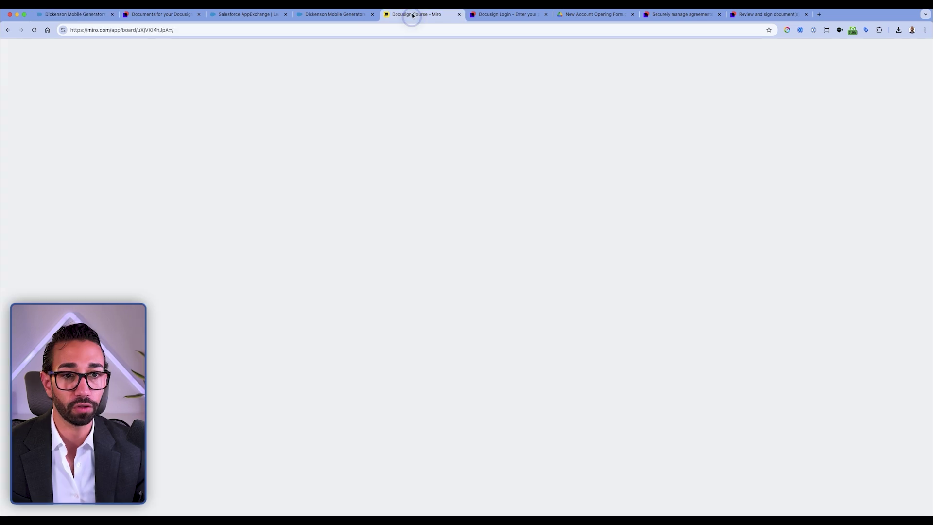
pyautogui.moveTo(315, 336); pyautogui.dragTo(319, 415)
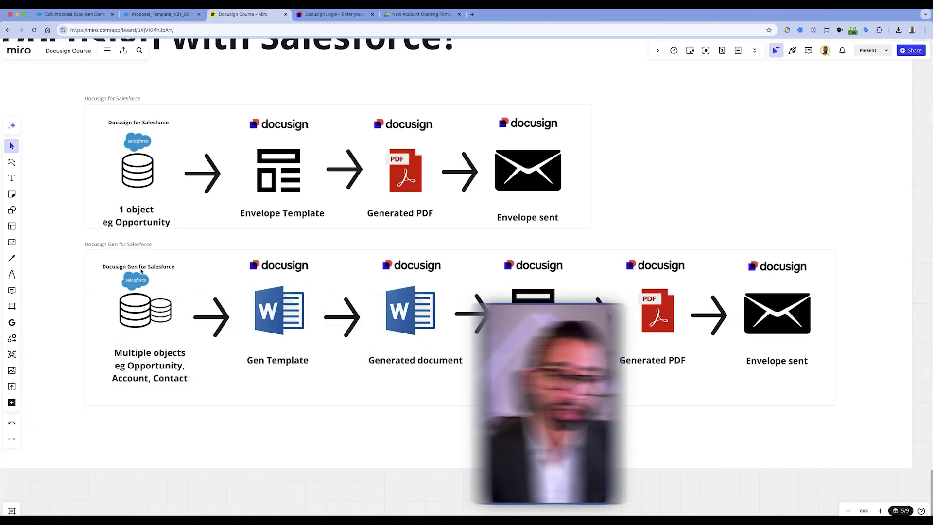
pyautogui.scroll(-1, 143, 283)
pyautogui.scroll(2, 165, 262)
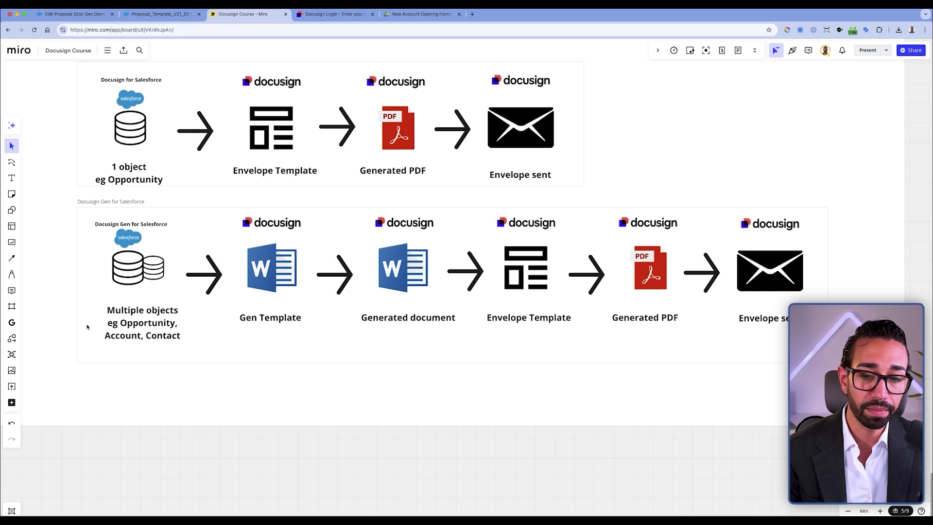
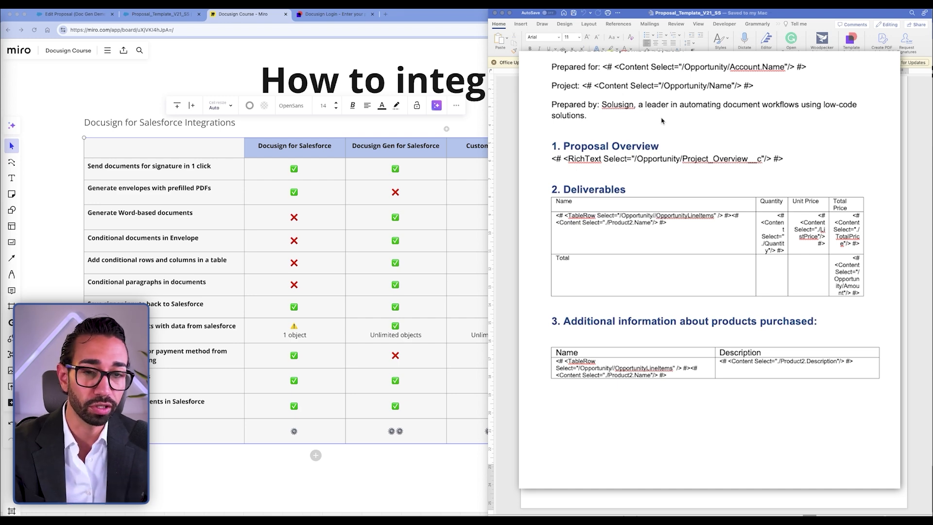
# - Examine the merge fields and the Deliverables and product information tables in the Word proposal template Proposal_Template_V21_SS
pyautogui.scroll(3, 630, 201)
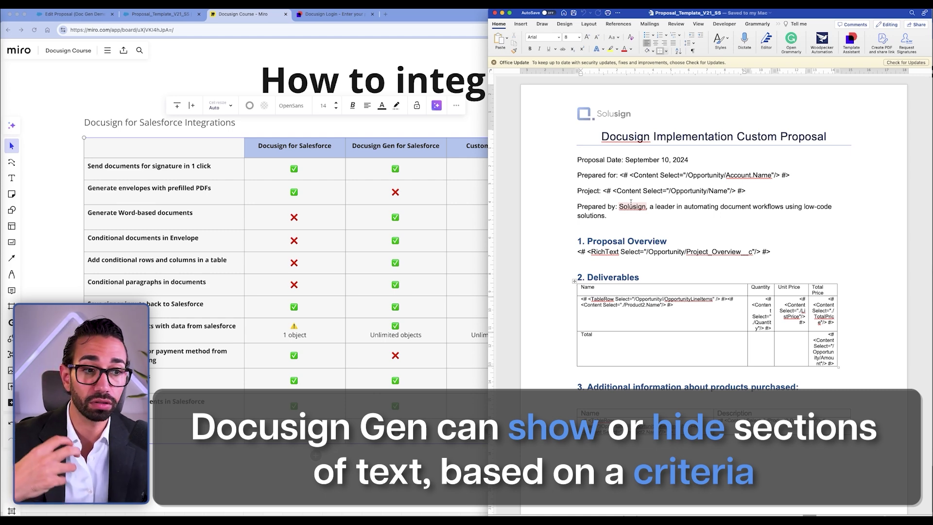
pyautogui.scroll(-2, 846, 175)
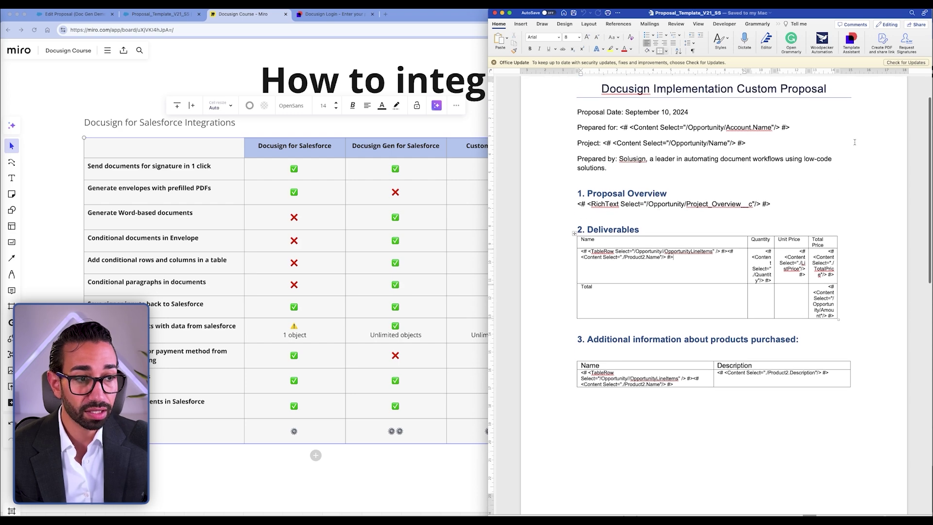
pyautogui.scroll(1, 883, 235)
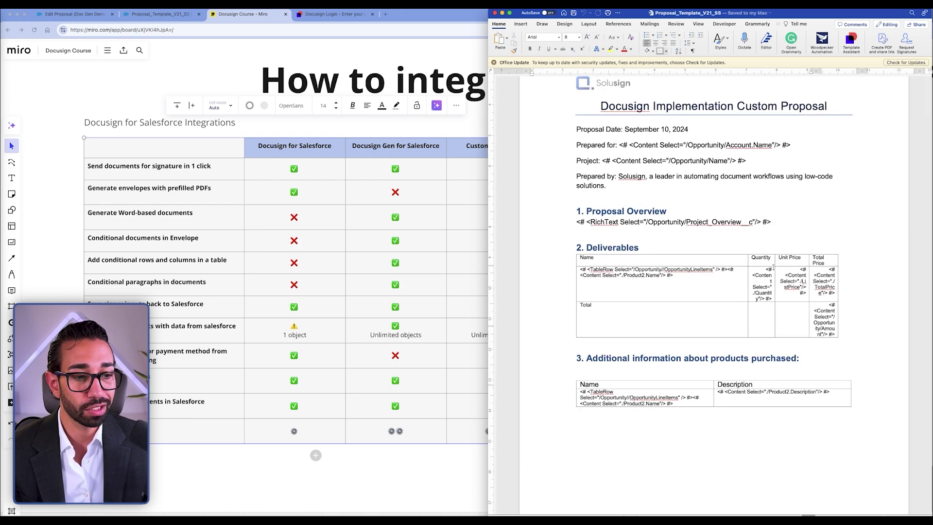
pyautogui.scroll(-1, 646, 263)
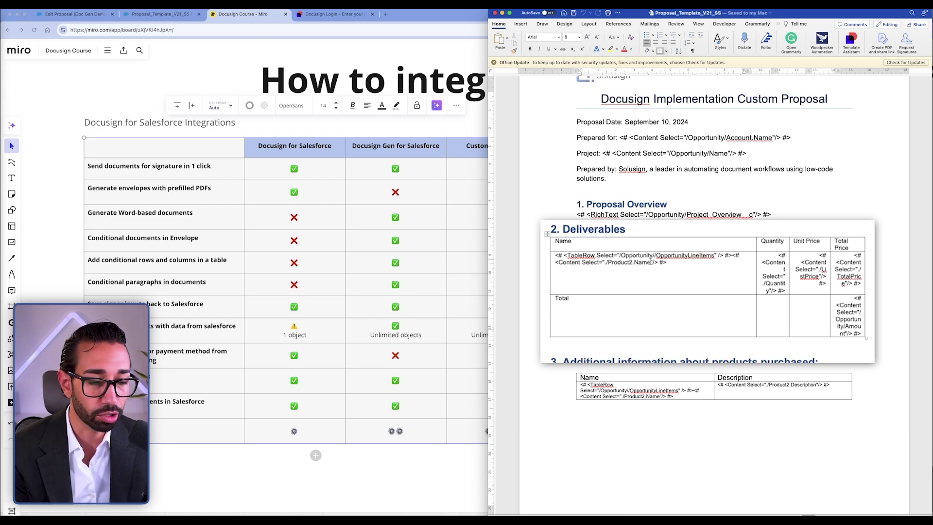
pyautogui.scroll(-2, 638, 255)
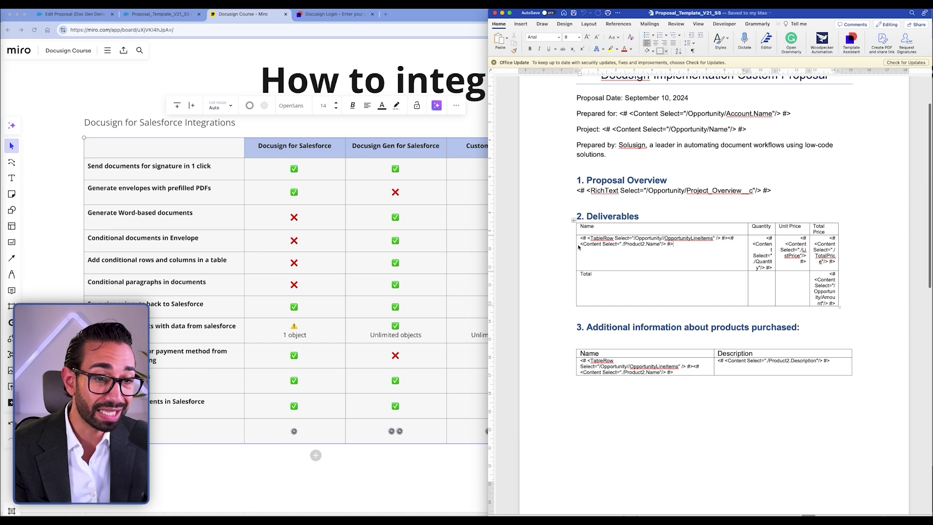
pyautogui.scroll(-10, 625, 269)
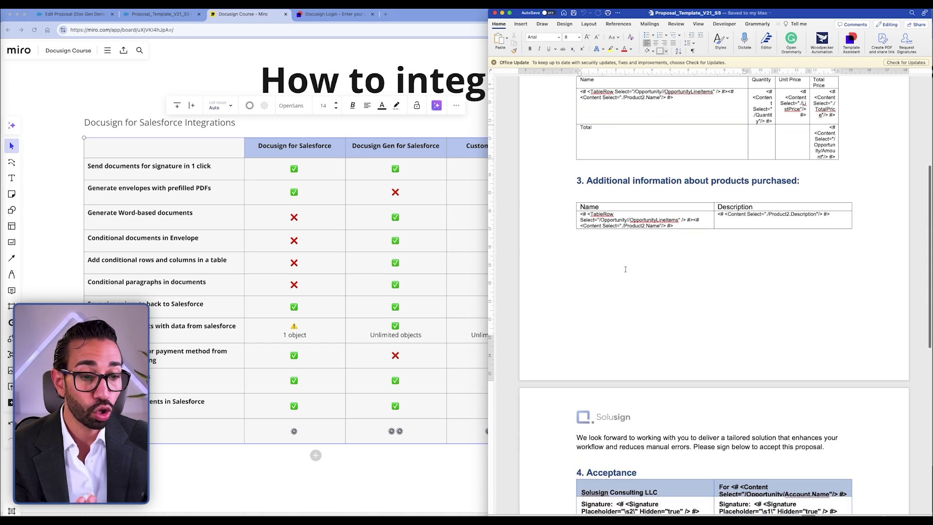
pyautogui.scroll(5, 625, 269)
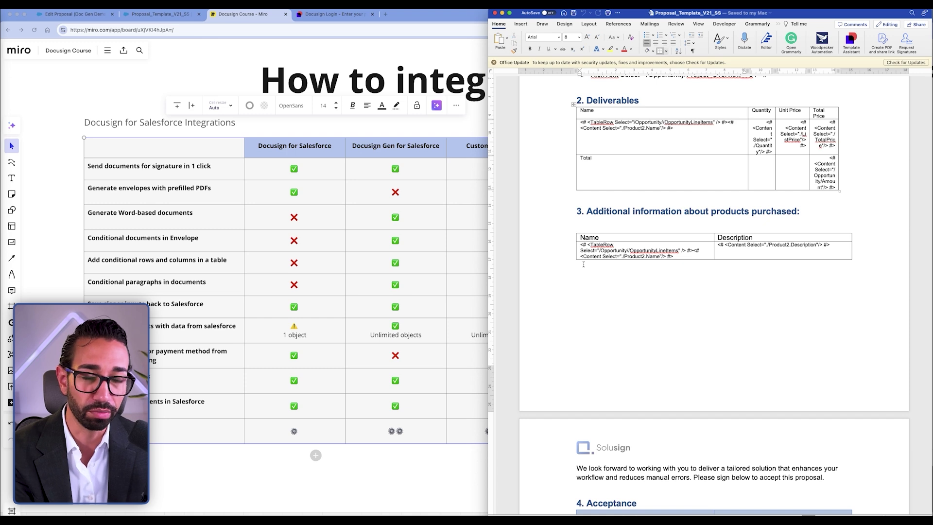
pyautogui.scroll(3, 583, 265)
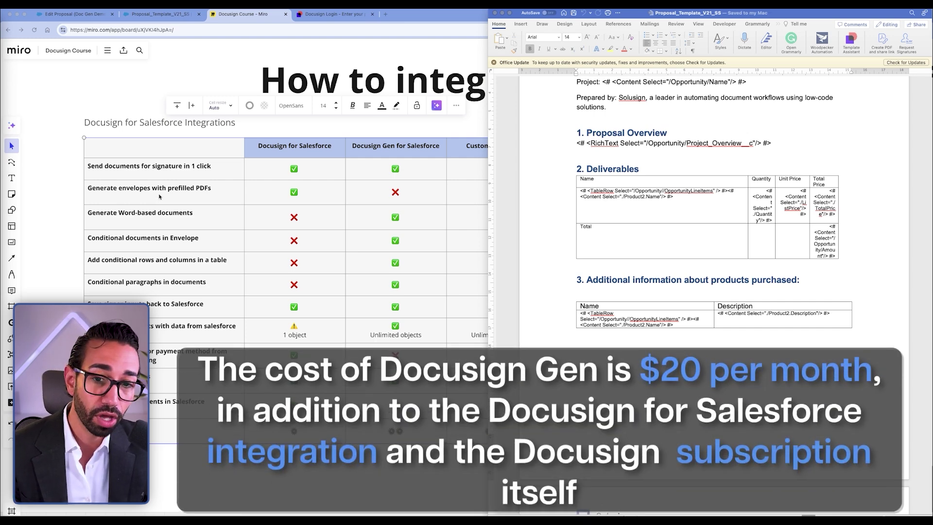
# - Return to the Miro integration comparison table and examine its prefilled PDF and 1 click signature rows alongside the New Account Opening Form
pyautogui.press('super+Tab')
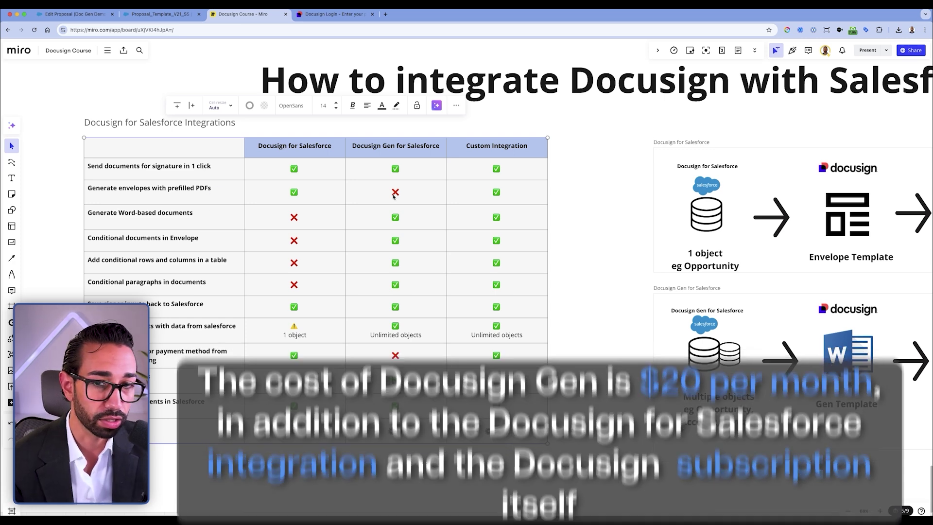
pyautogui.click(362, 194)
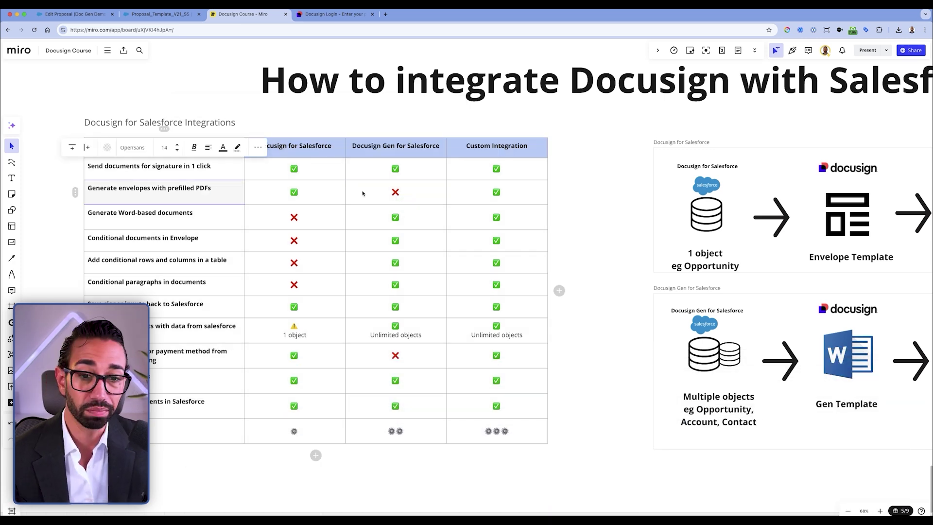
pyautogui.click(276, 194)
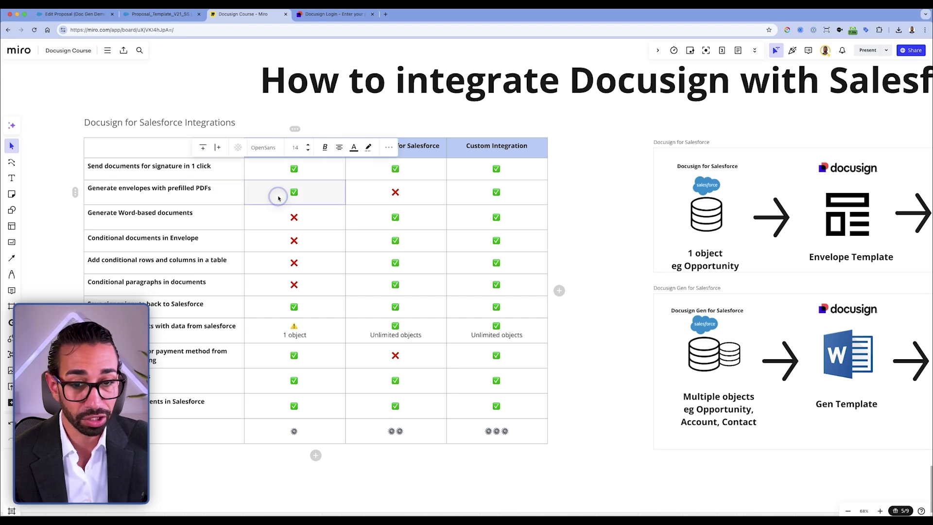
pyautogui.click(411, 199)
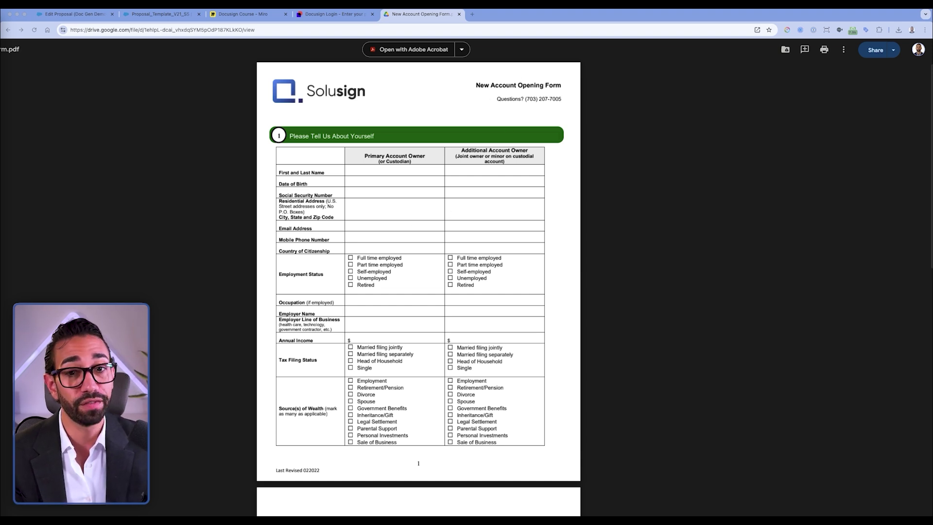
pyautogui.click(243, 14)
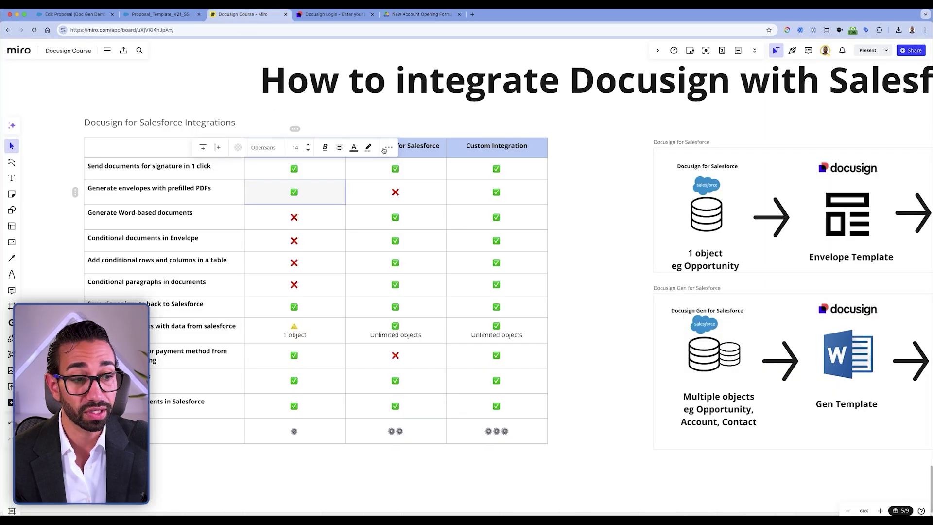
pyautogui.click(256, 169)
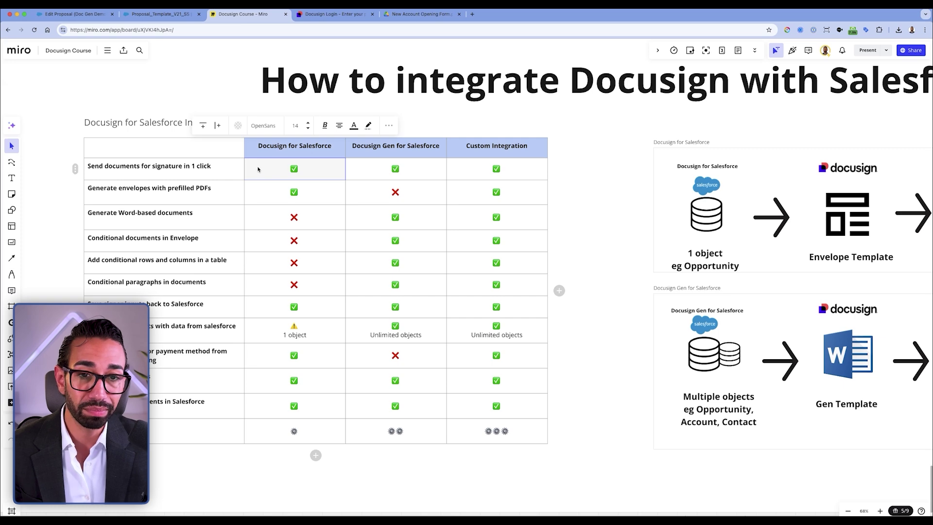
# - Examine the New Account Opening Form in Google Drive and the Custom Integration column of the Miro comparison table
pyautogui.click(412, 16)
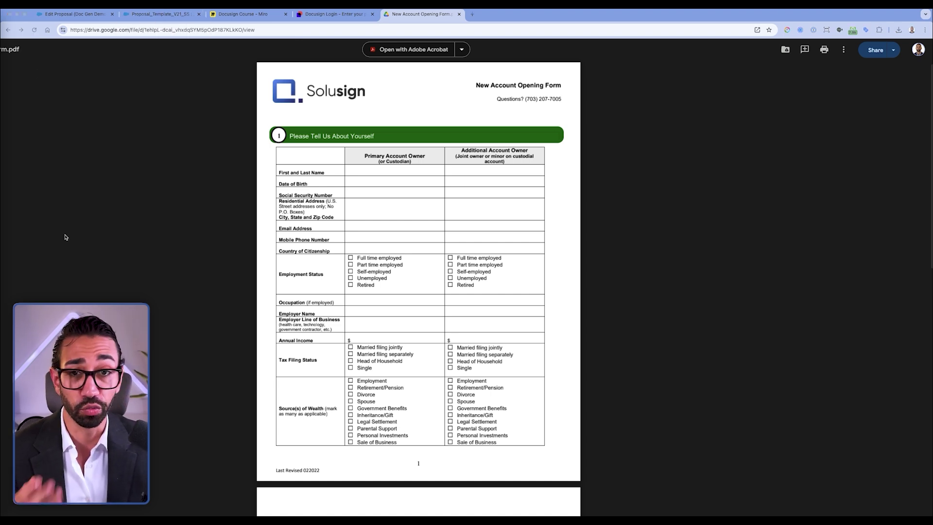
pyautogui.click(285, 208)
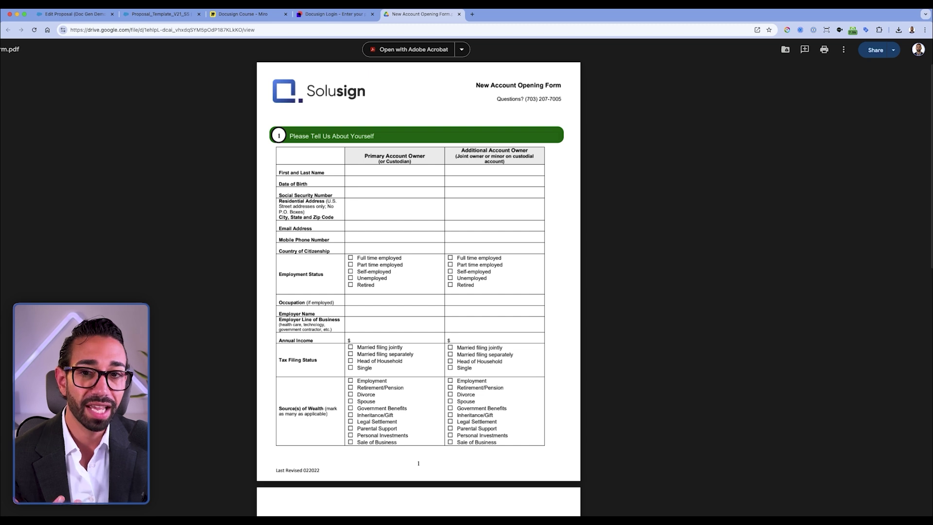
pyautogui.click(240, 14)
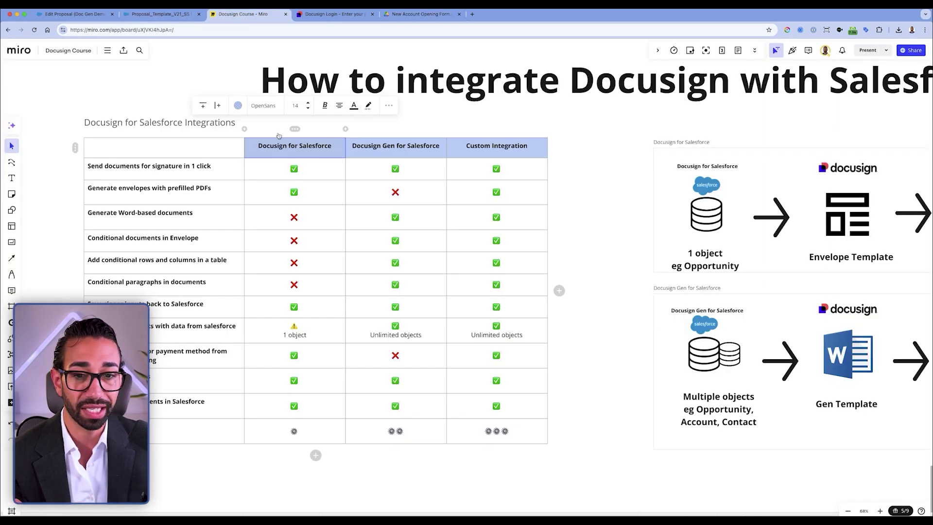
pyautogui.click(519, 148)
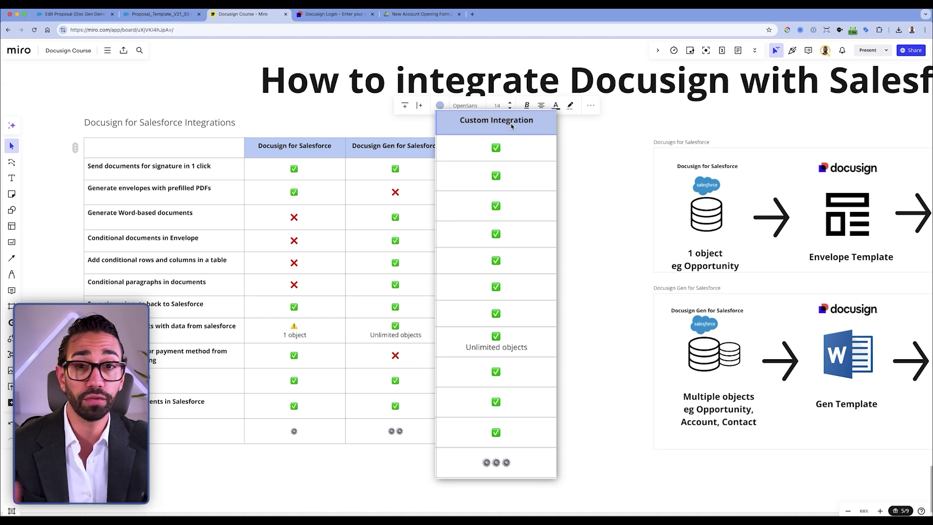
pyautogui.click(510, 453)
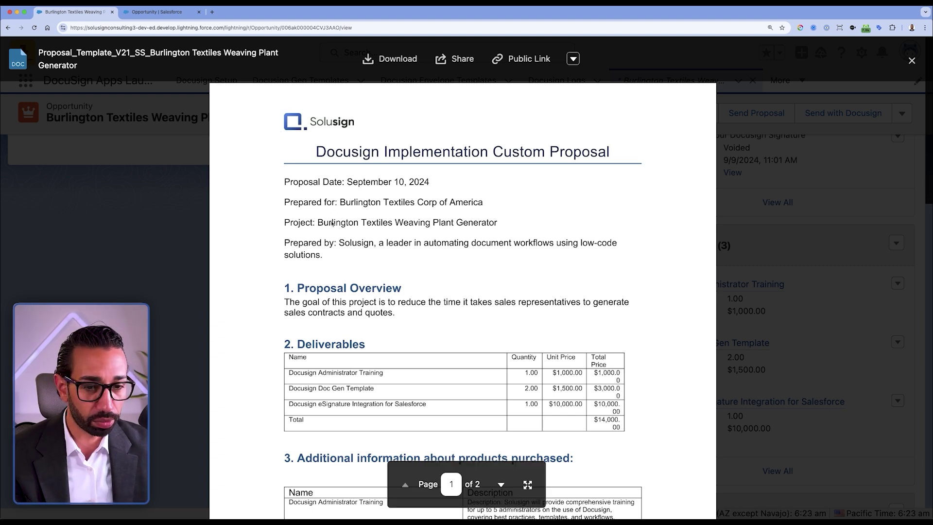
# - Examine the Proposal Overview, Deliverables and Additional information sections in the Salesforce preview of the generated Burlington Textiles proposal
pyautogui.scroll(-3, 304, 216)
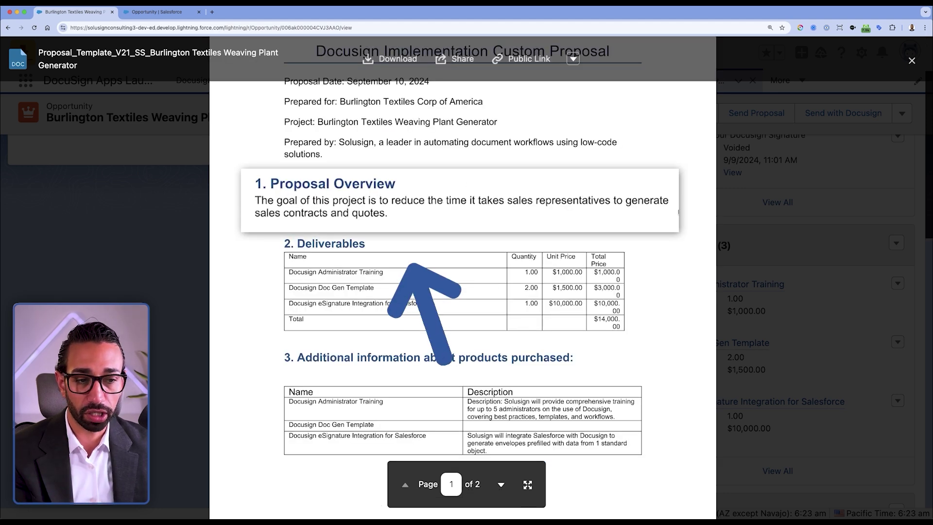
pyautogui.scroll(-2, 304, 216)
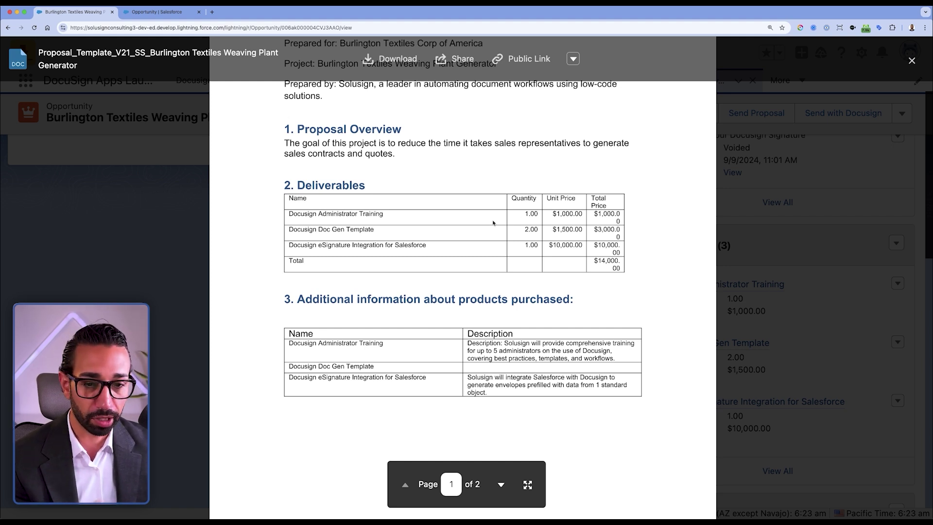
pyautogui.scroll(-1, 321, 198)
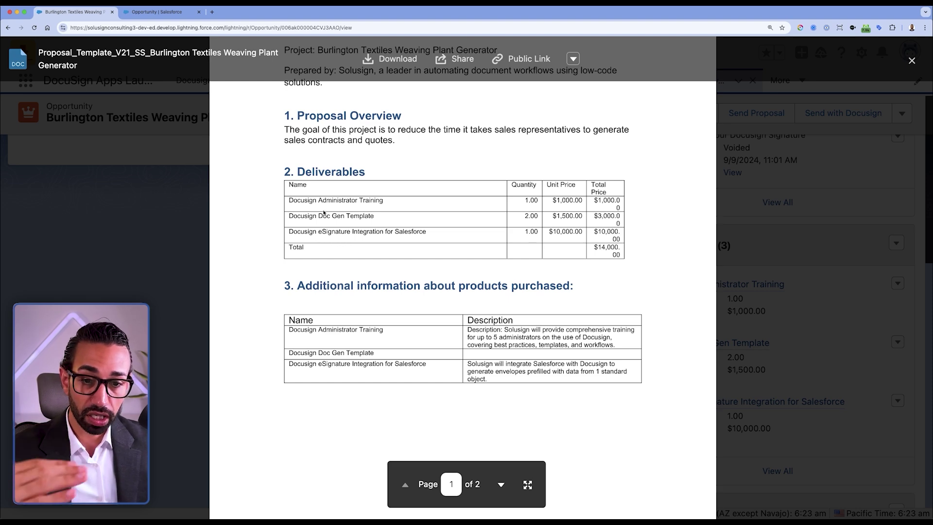
pyautogui.scroll(-3, 375, 233)
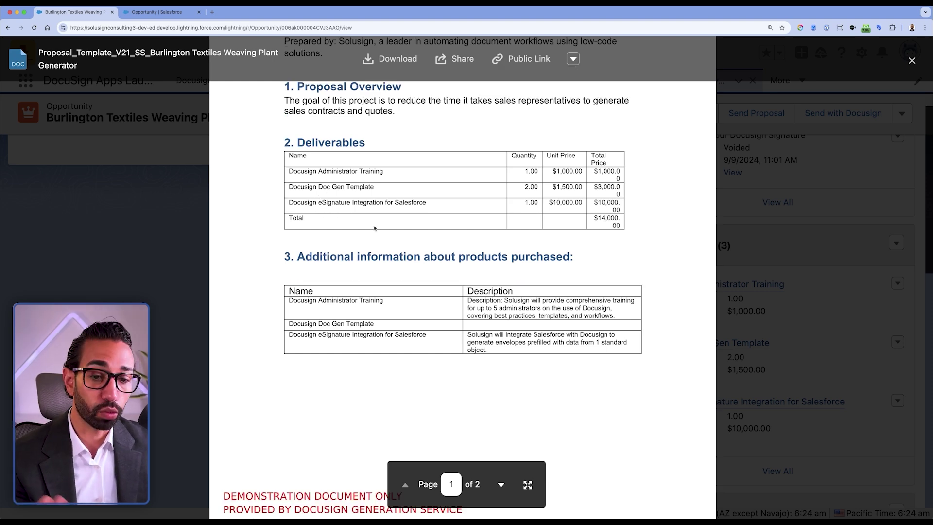
pyautogui.scroll(2, 338, 234)
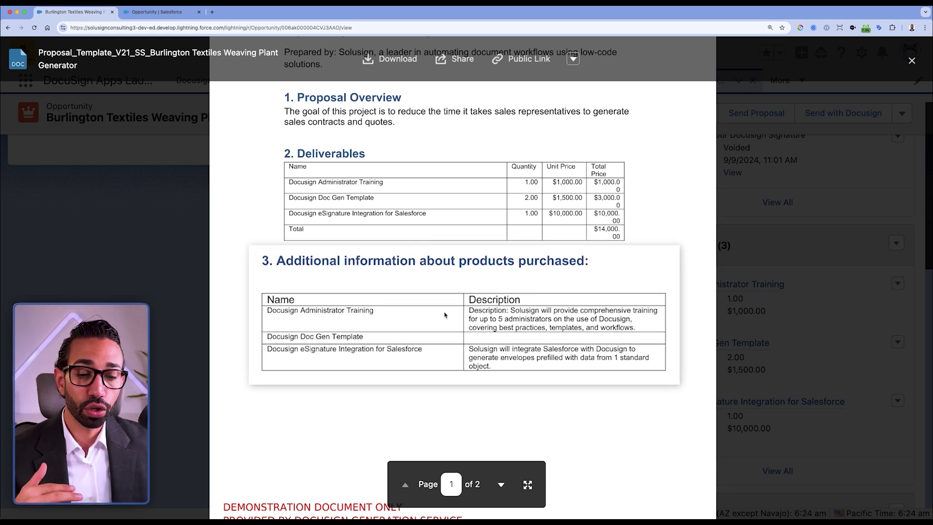
pyautogui.scroll(-1, 446, 315)
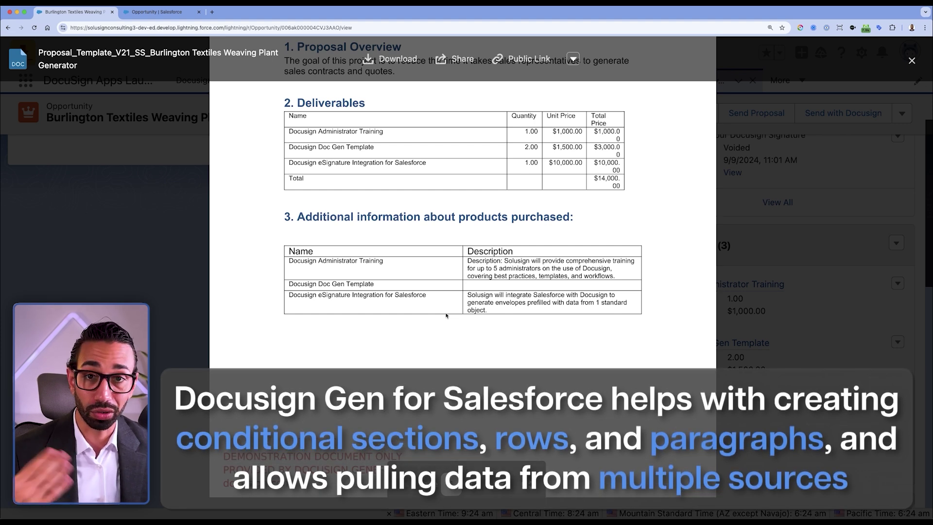
pyautogui.scroll(2, 373, 244)
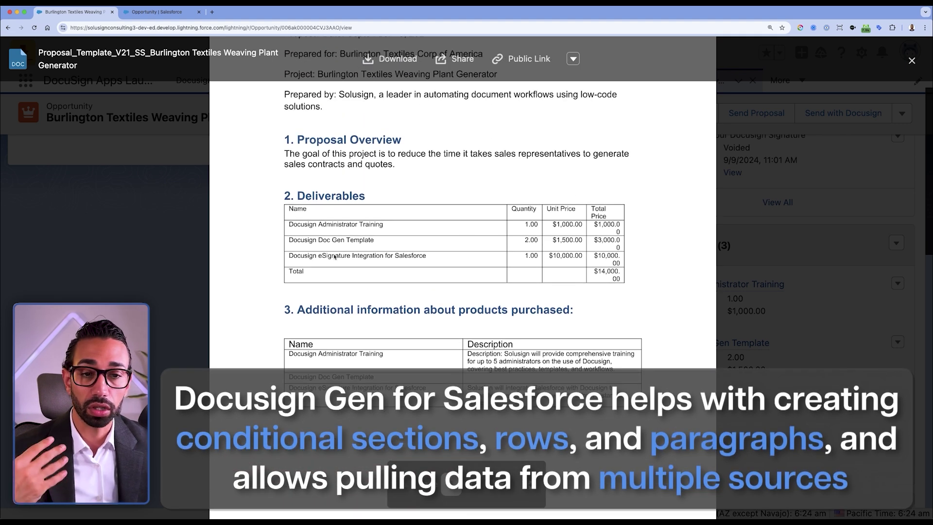
pyautogui.scroll(3, 334, 256)
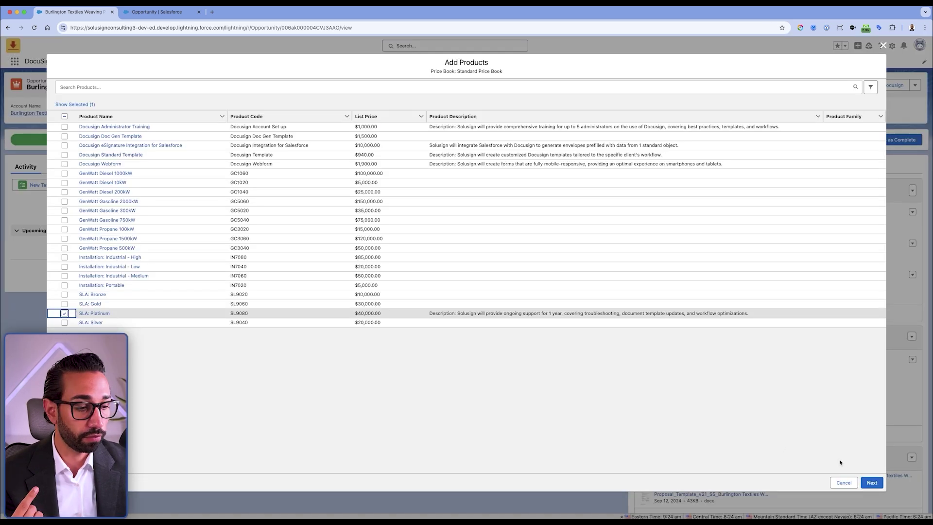
# - Add the SLA: Platinum product to the Burlington Textiles opportunity and generate a new proposal document
pyautogui.click(878, 486)
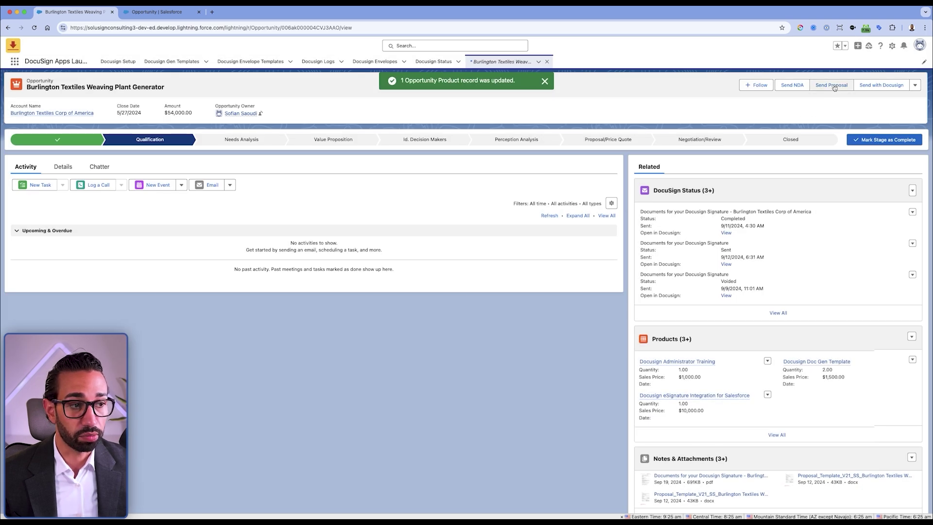
pyautogui.click(832, 86)
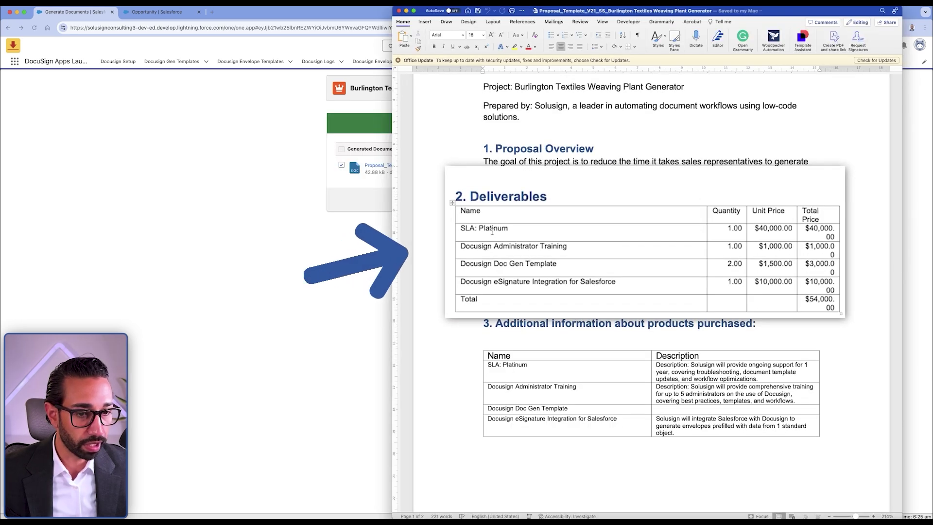
# - Check the SLA: Platinum row, the deliverables total and the product descriptions in the generated Word proposal, and close the document
pyautogui.moveTo(471, 229); pyautogui.dragTo(824, 233)
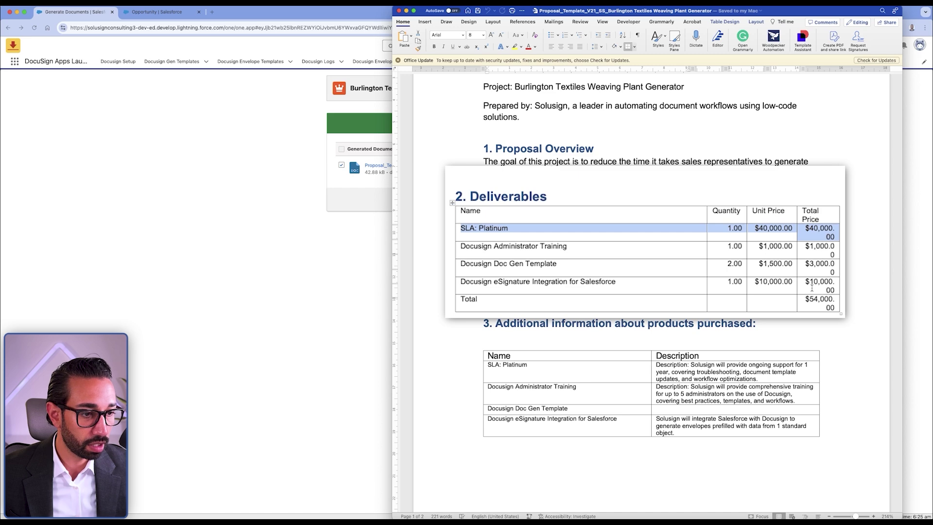
pyautogui.moveTo(805, 300); pyautogui.dragTo(834, 308)
pyautogui.scroll(-3, 574, 283)
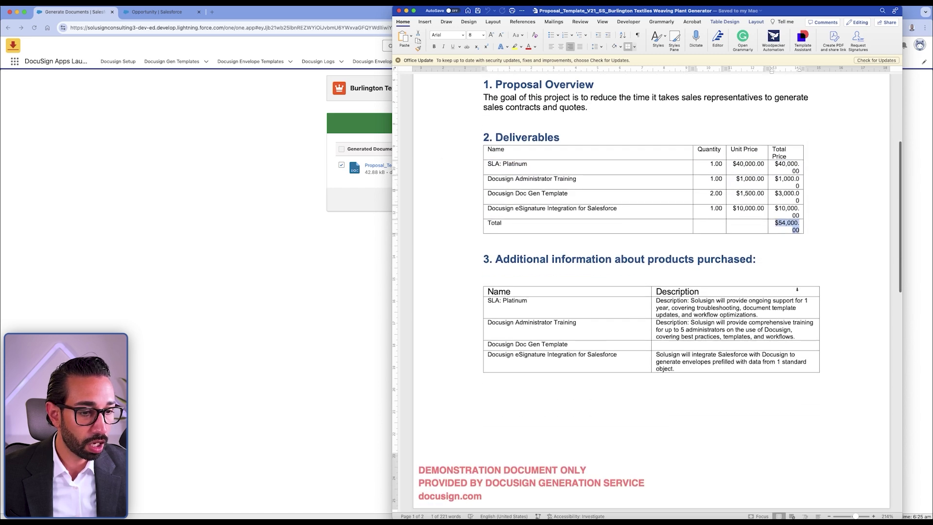
pyautogui.moveTo(487, 298); pyautogui.dragTo(751, 311)
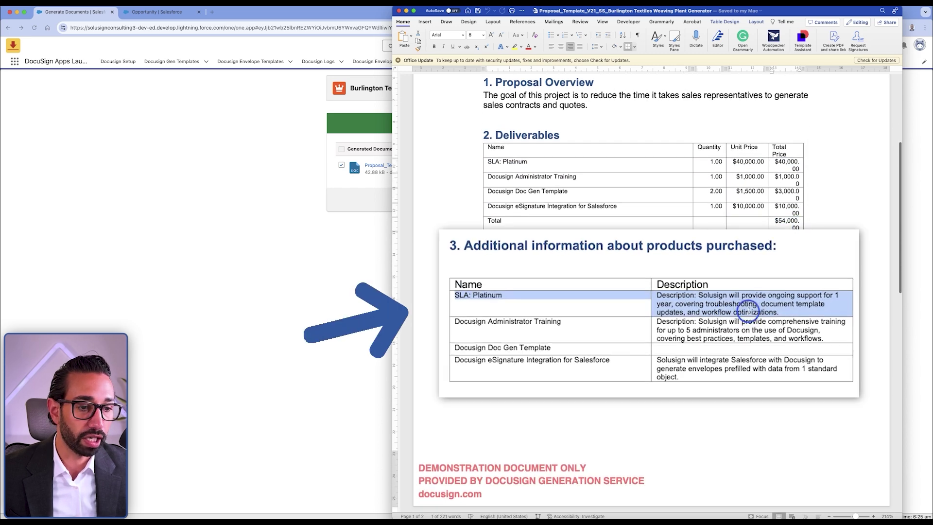
pyautogui.click(703, 312)
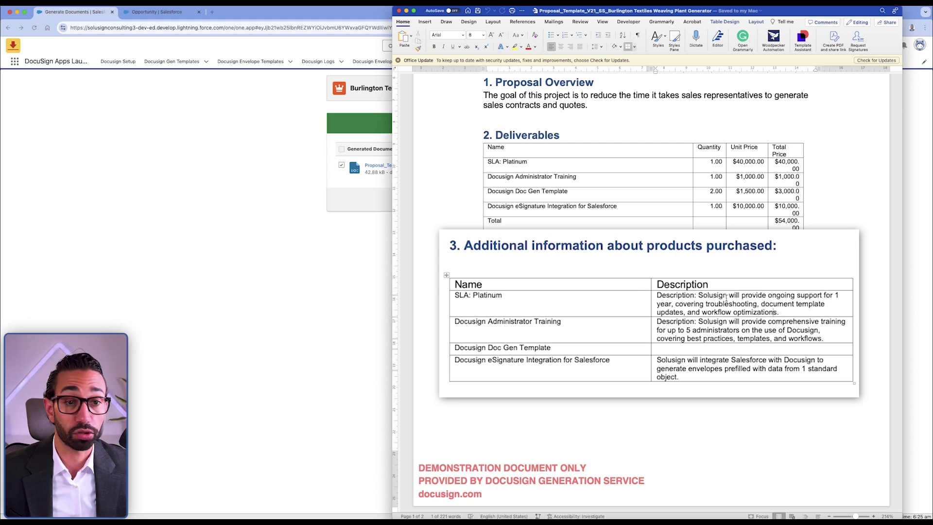
pyautogui.scroll(-3, 629, 282)
pyautogui.scroll(-1, 628, 282)
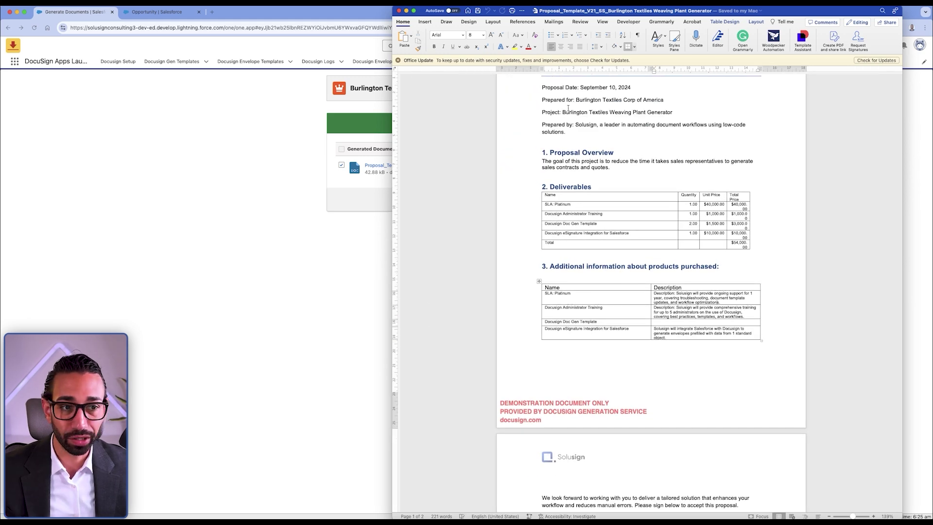
pyautogui.click(398, 11)
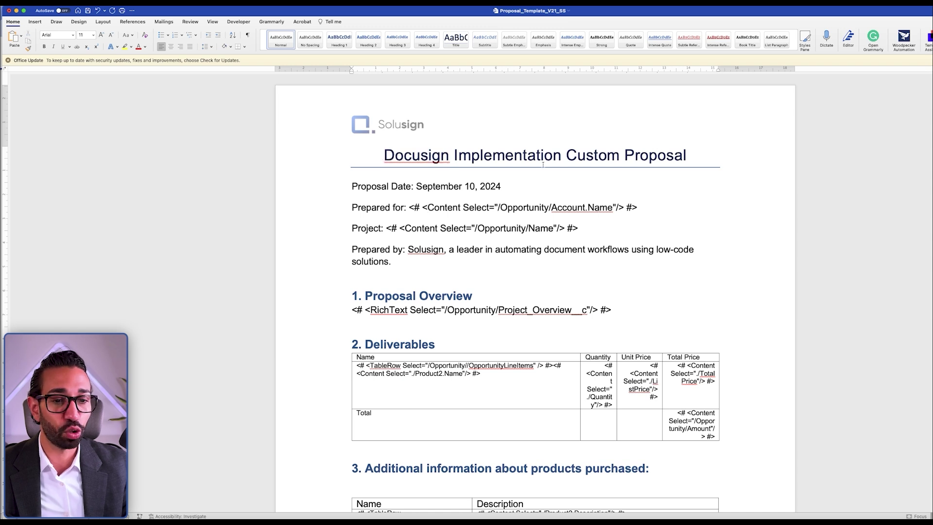
# - Examine the opportunity merge fields and the table row tags in the Proposal_Template_V21_SS Word template
pyautogui.click(411, 209)
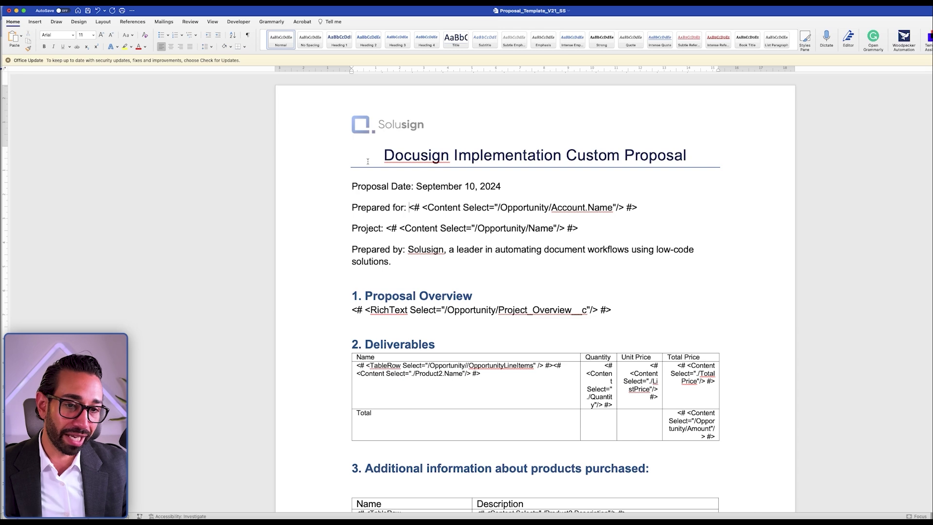
pyautogui.scroll(-3, 480, 231)
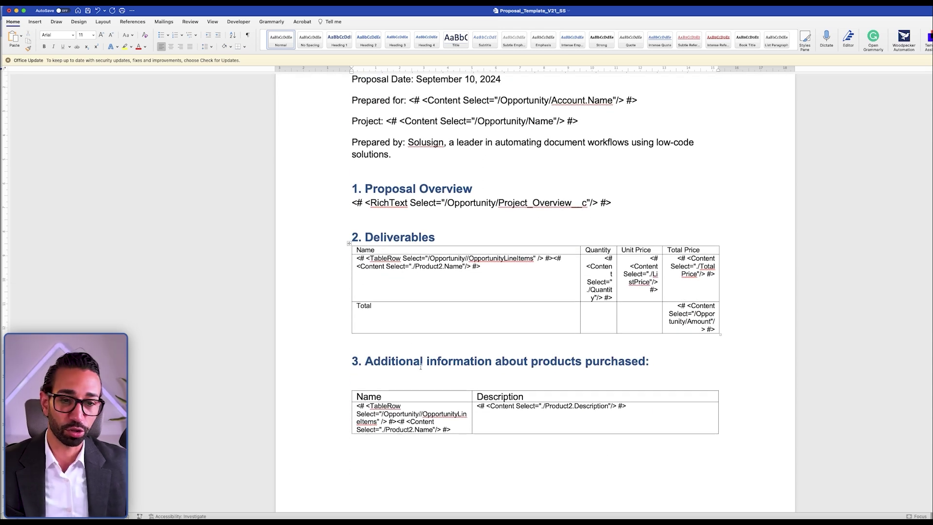
pyautogui.scroll(3, 421, 366)
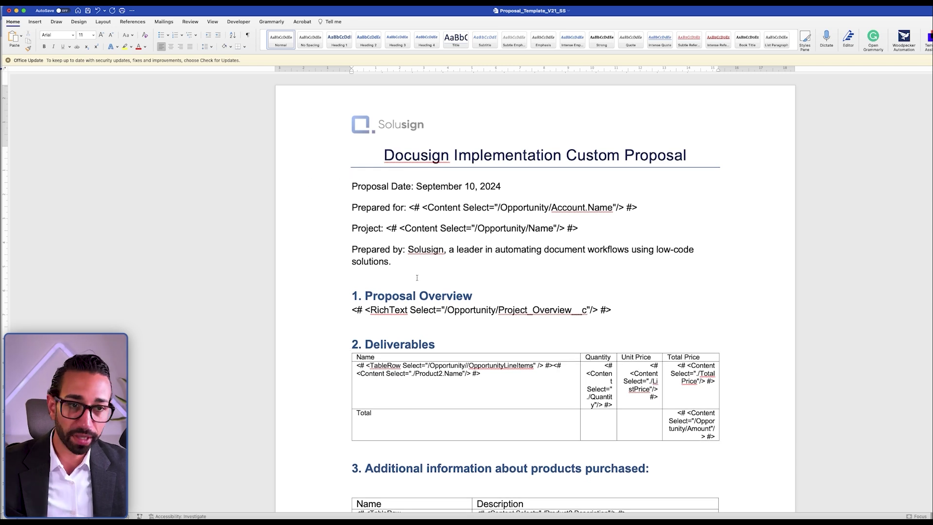
pyautogui.click(486, 208)
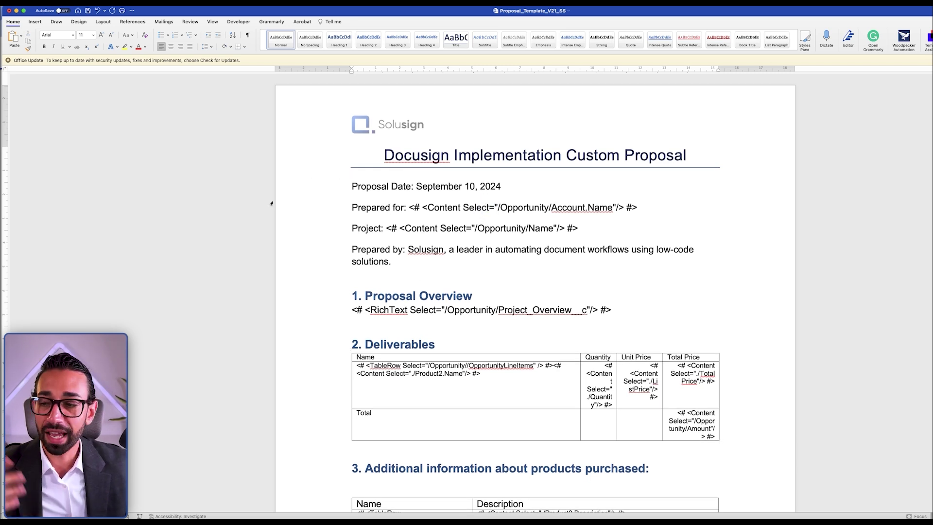
# - Switch to Salesforce in the browser and open the Docusign Gen Templates list of the DocuSign Apps Launcher
pyautogui.hotkey('ctrl', 'Up')
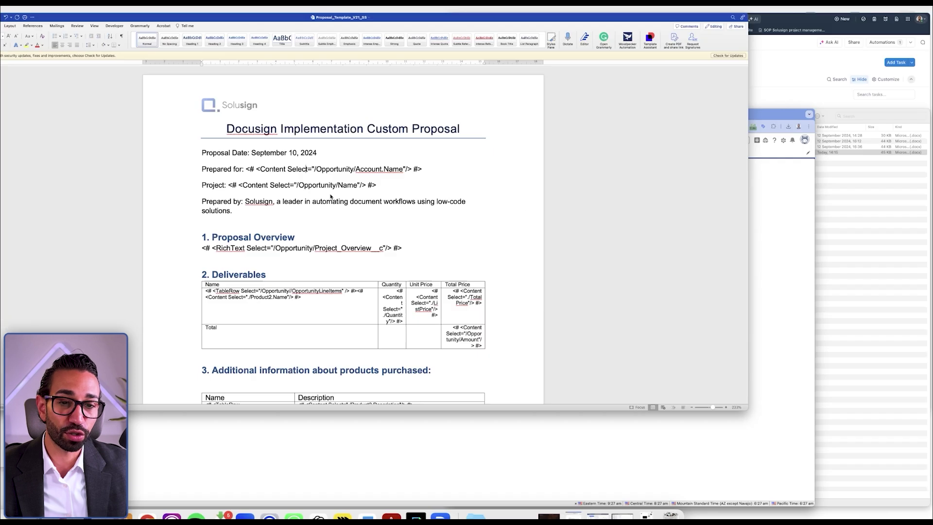
pyautogui.click(354, 262)
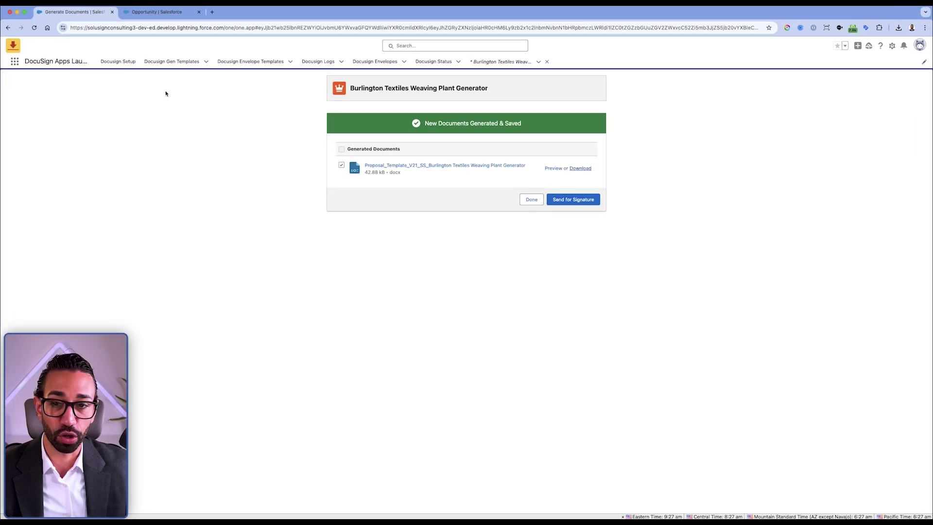
pyautogui.click(118, 62)
pyautogui.click(14, 62)
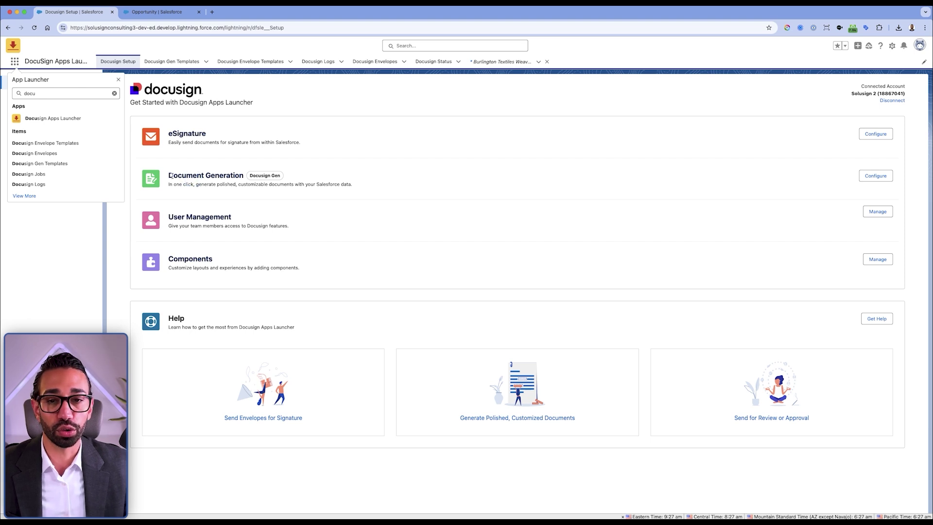
pyautogui.click(167, 62)
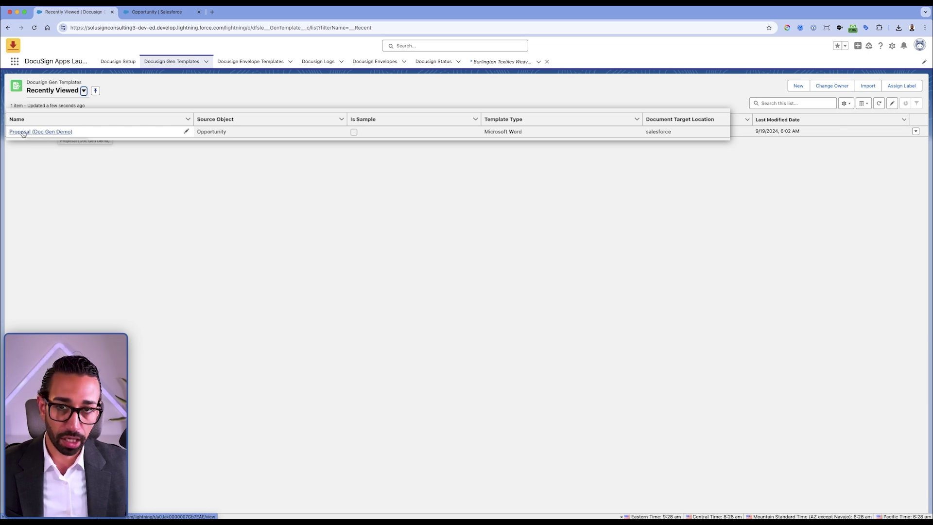
# - Create a Gen template named New template with Opportunity as the data source and Microsoft Word as the template editor
pyautogui.click(802, 87)
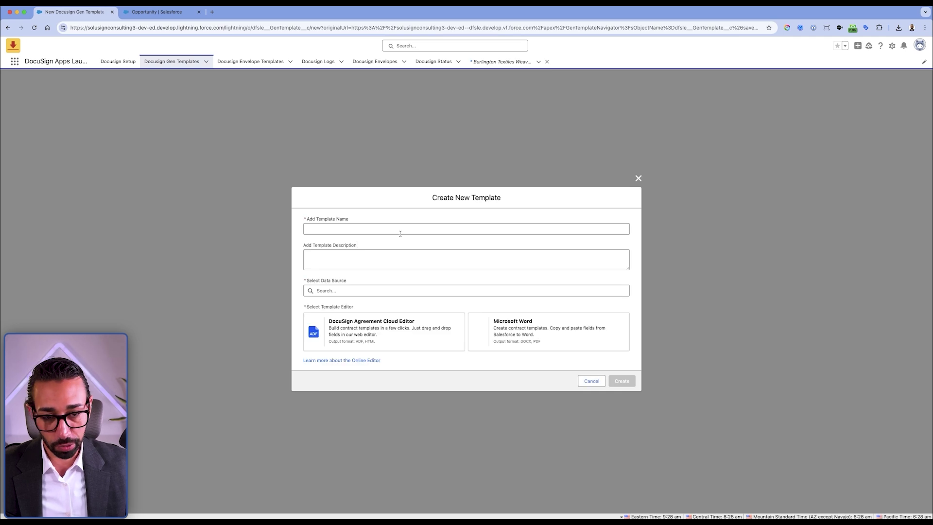
pyautogui.click(377, 229)
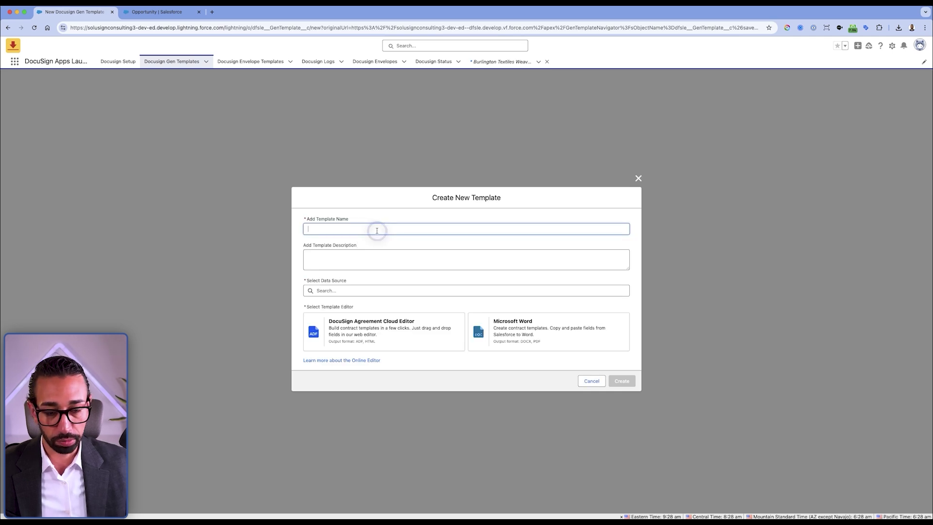
pyautogui.write('New template')
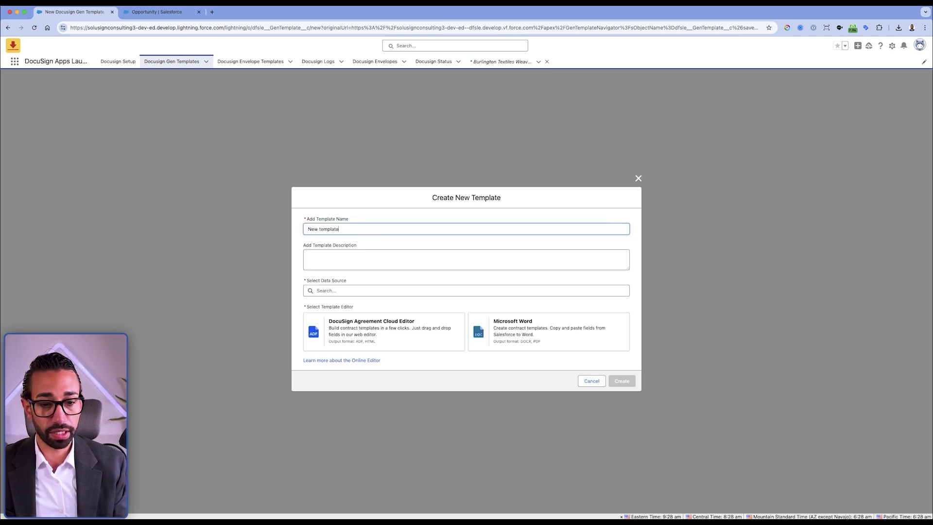
pyautogui.click(400, 292)
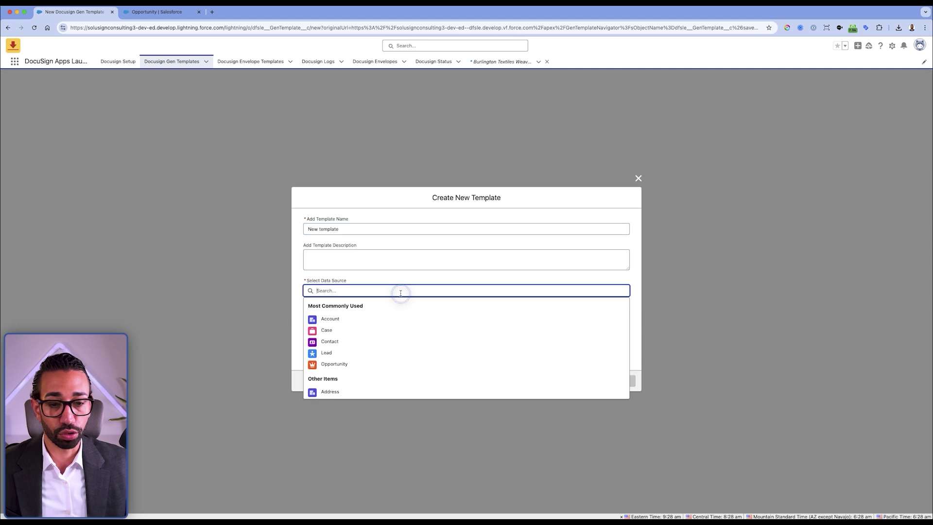
pyautogui.write('opp')
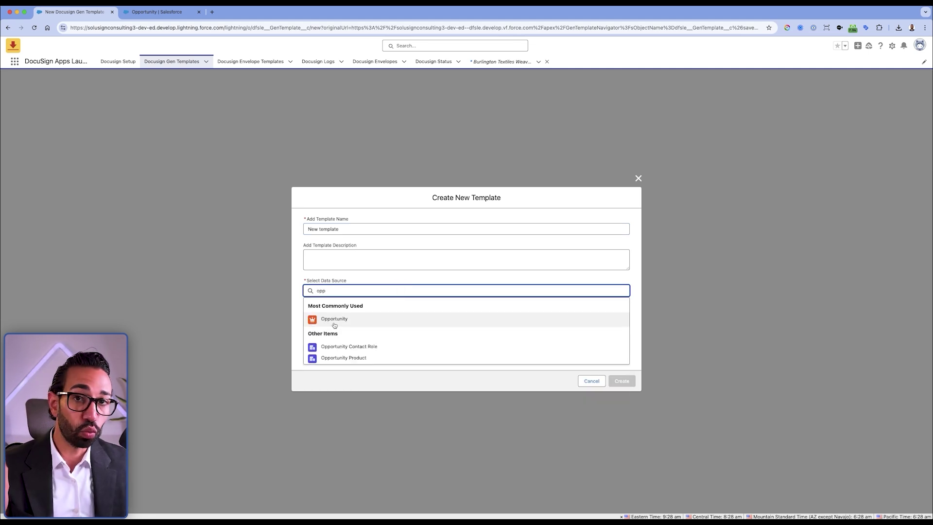
pyautogui.click(335, 320)
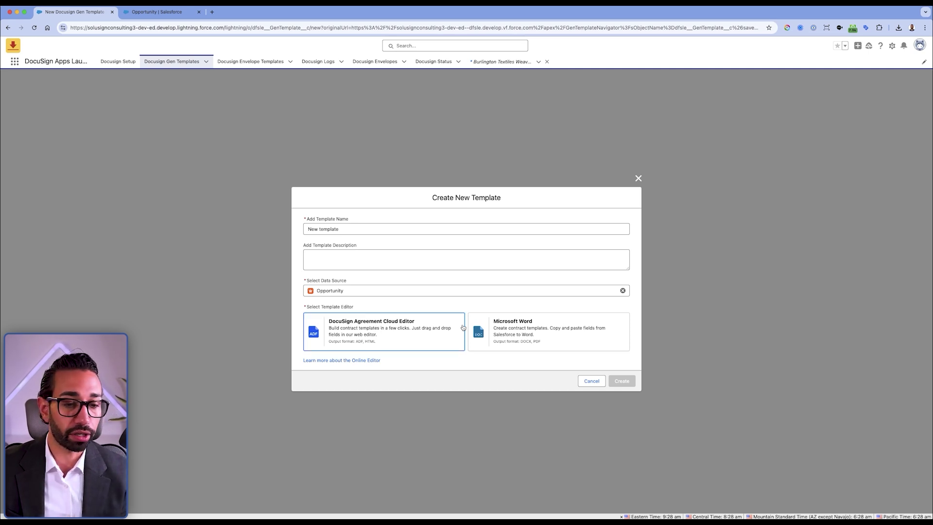
pyautogui.click(517, 331)
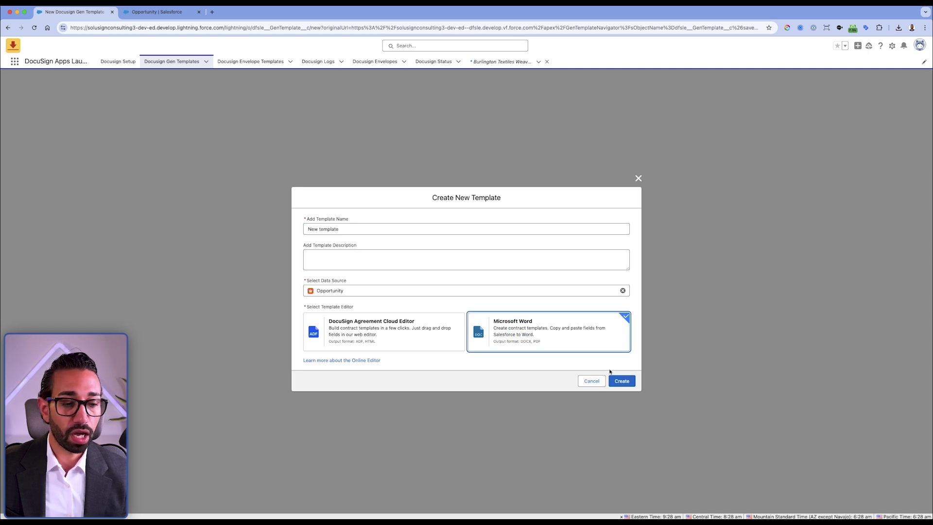
pyautogui.click(621, 381)
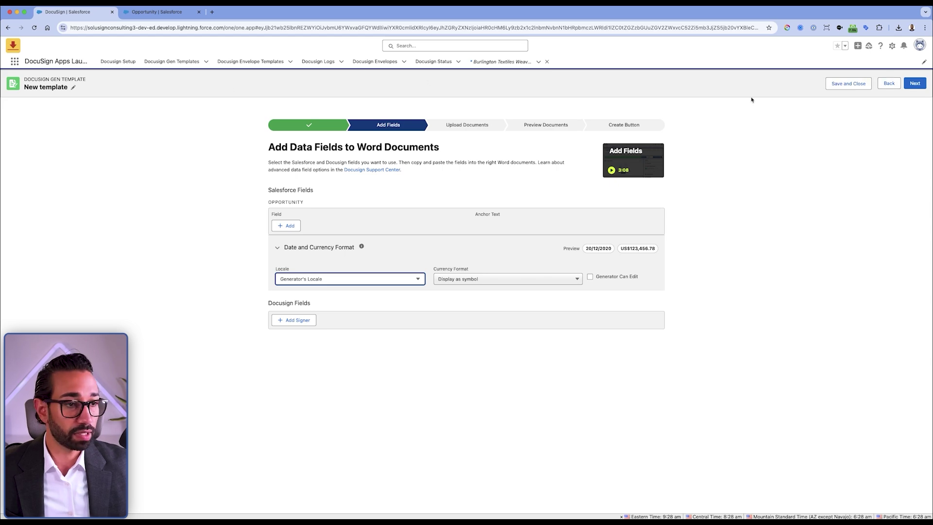
# - Save and close the new template and open the Proposal (Doc Gen Demo) template's data fields for editing
pyautogui.click(863, 87)
pyautogui.click(566, 310)
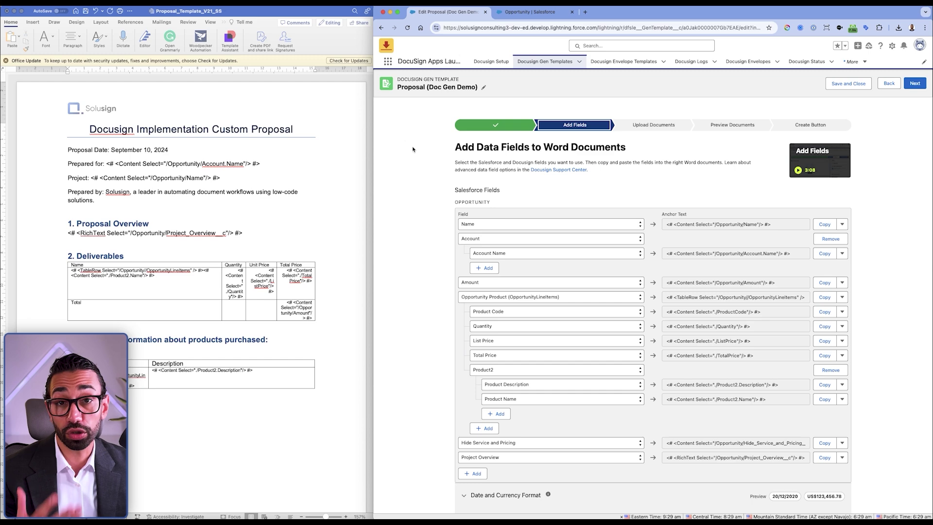
# - Examine the Salesforce and Docusign fields of Proposal (Doc Gen Demo) and the signature tags in the Word template's Acceptance section
pyautogui.scroll(-2, 412, 162)
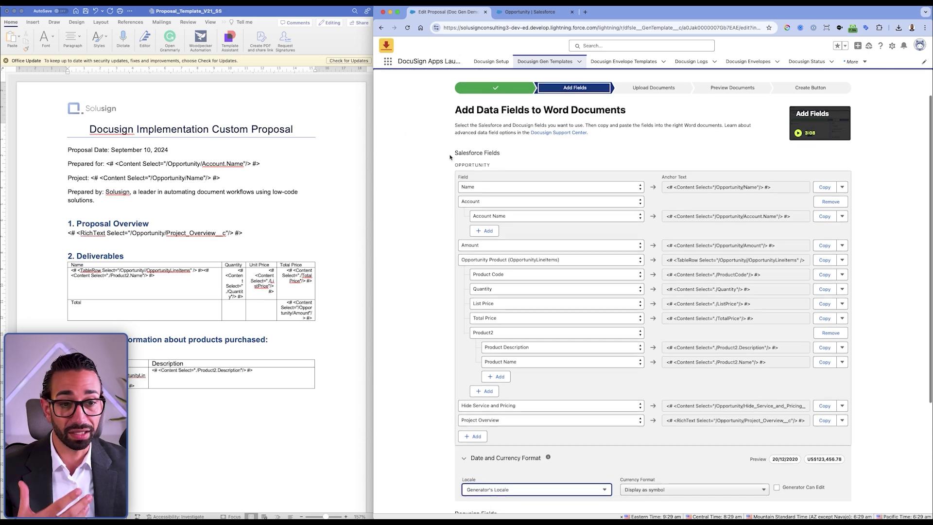
pyautogui.scroll(-2, 471, 126)
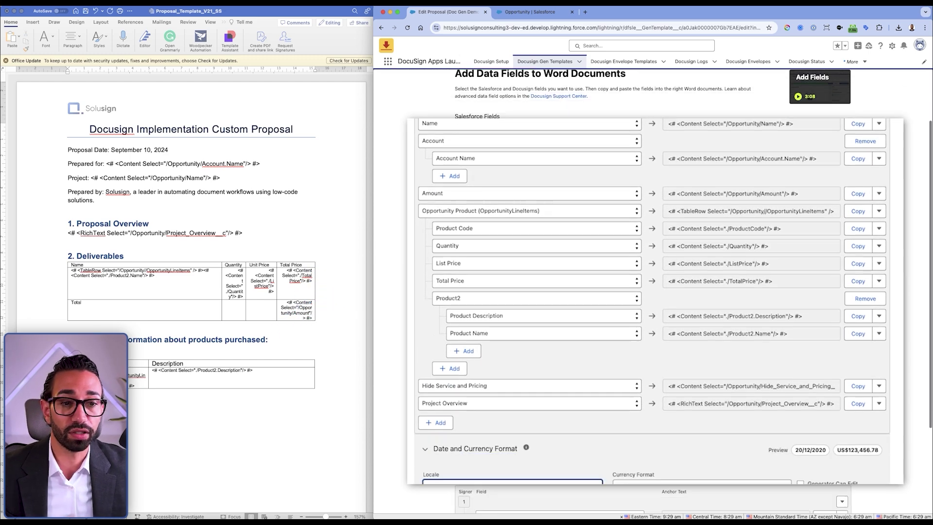
pyautogui.scroll(-5, 406, 195)
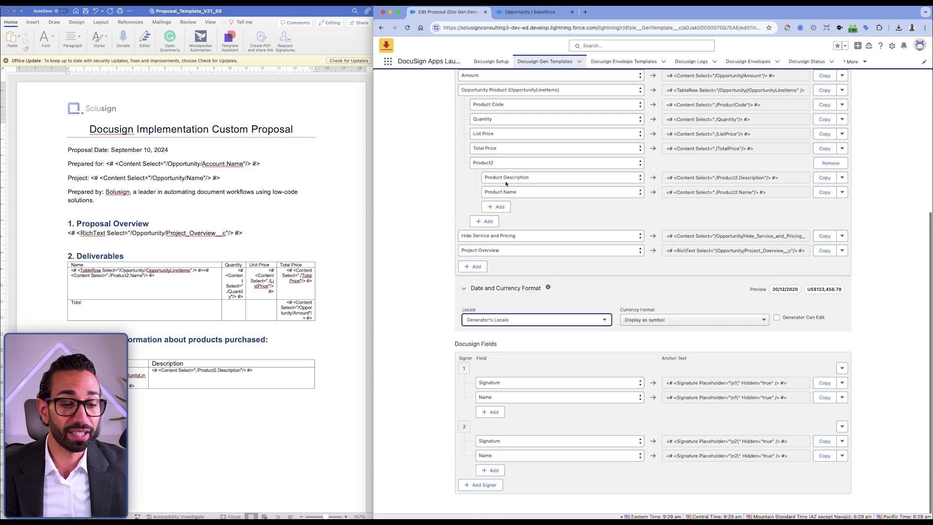
pyautogui.click(165, 297)
pyautogui.scroll(-15, 165, 297)
pyautogui.scroll(5, 164, 224)
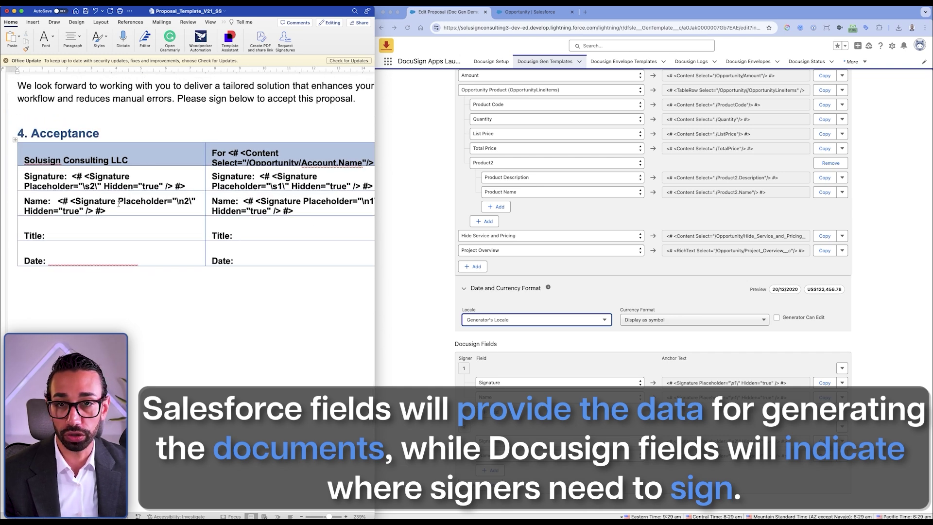
pyautogui.scroll(-5, 160, 289)
pyautogui.click(416, 158)
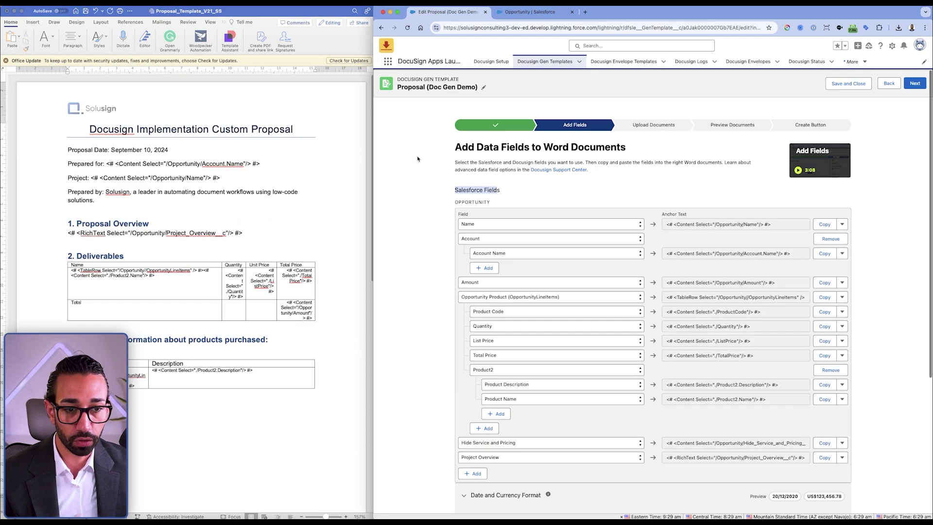
# - Replace the fixed proposal date in the Word template with the anchor text of the today date field
pyautogui.click(219, 151)
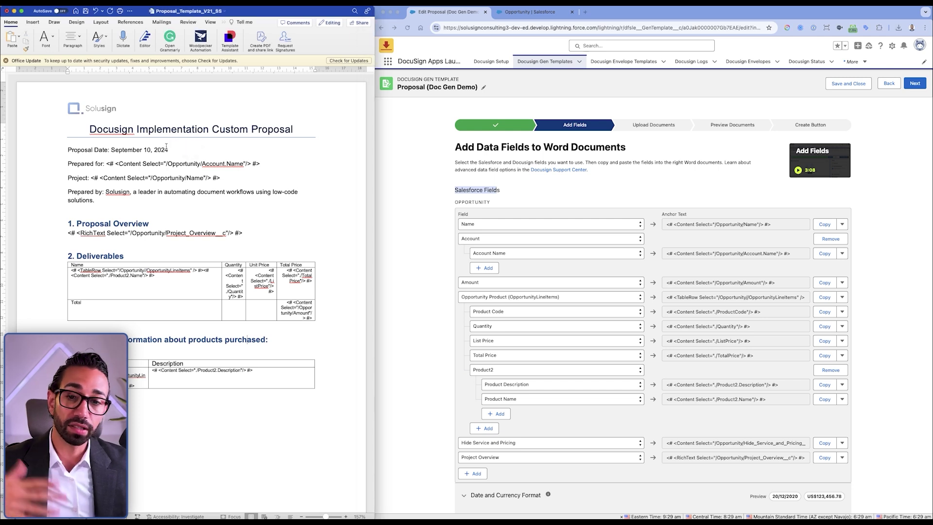
pyautogui.moveTo(112, 149); pyautogui.dragTo(174, 150)
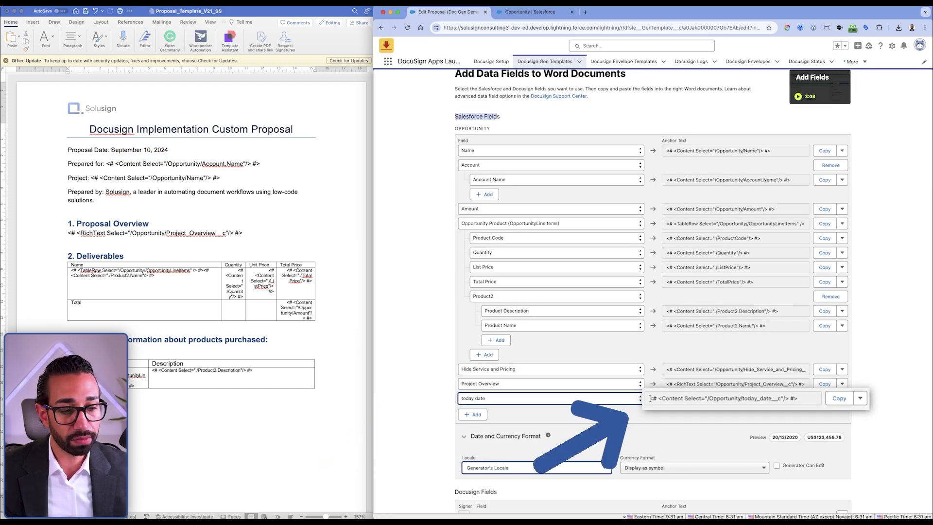
pyautogui.click(839, 398)
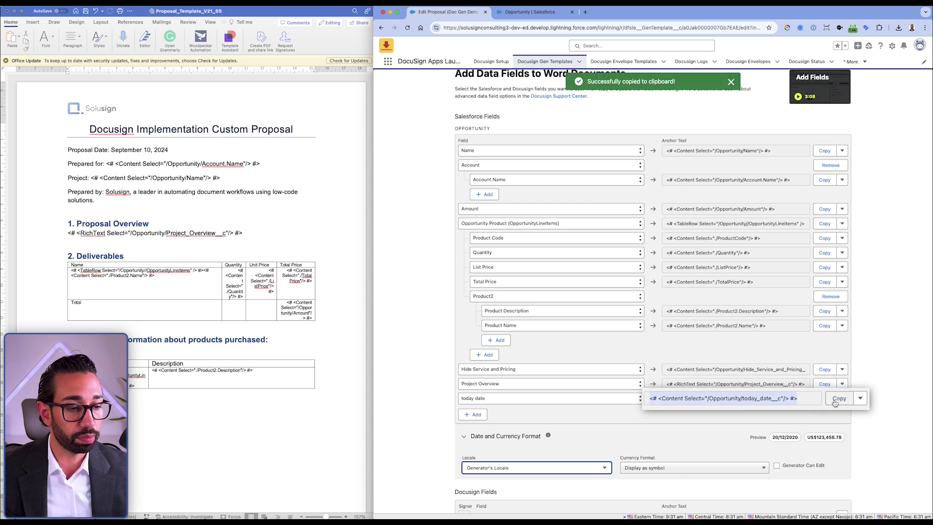
pyautogui.moveTo(111, 150); pyautogui.dragTo(168, 149)
pyautogui.press('super+v')
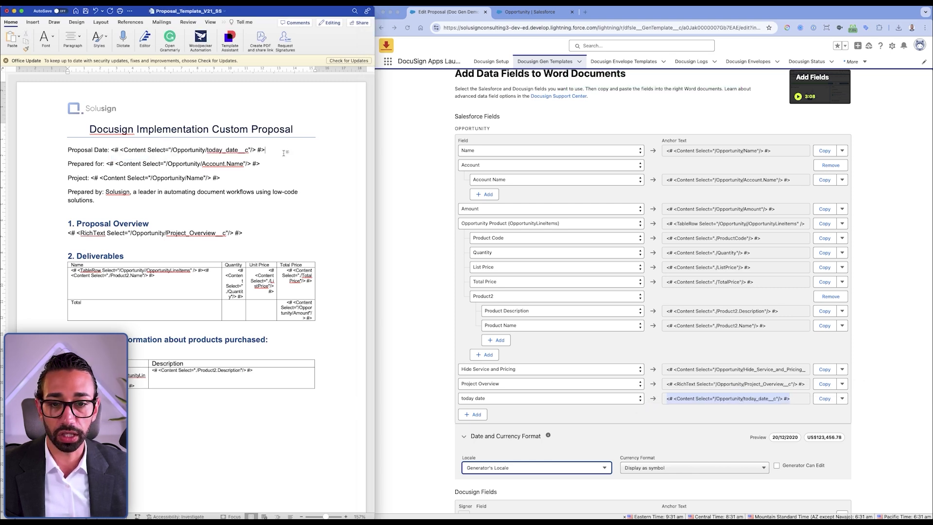
# - Add another Salesforce field row to the Gen template and browse the Opportunity fields available for it
pyautogui.click(450, 178)
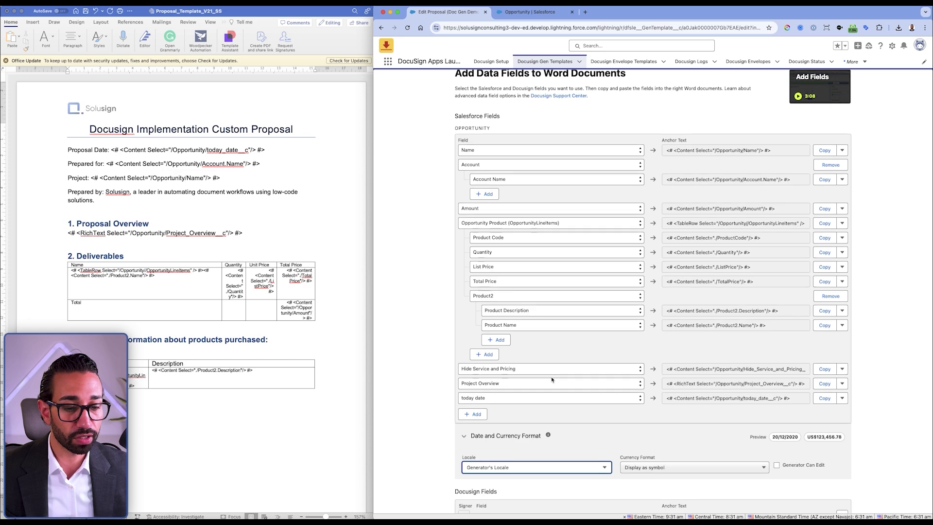
pyautogui.scroll(-2, 551, 378)
pyautogui.scroll(2, 534, 372)
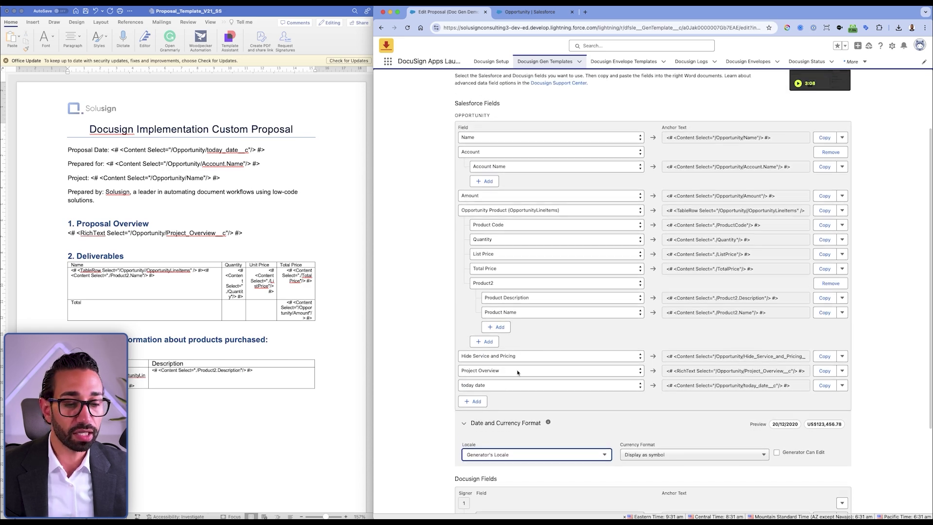
pyautogui.click(473, 401)
pyautogui.click(475, 399)
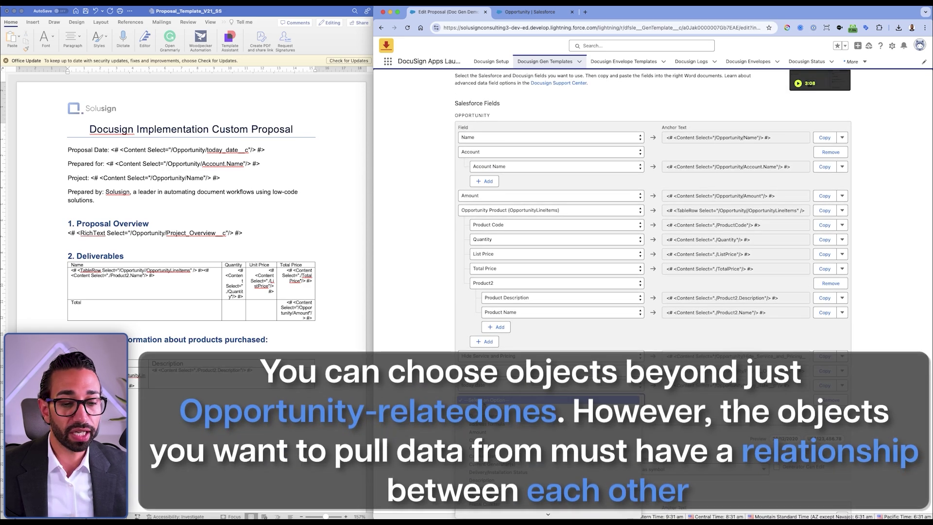
pyautogui.scroll(-5, 548, 485)
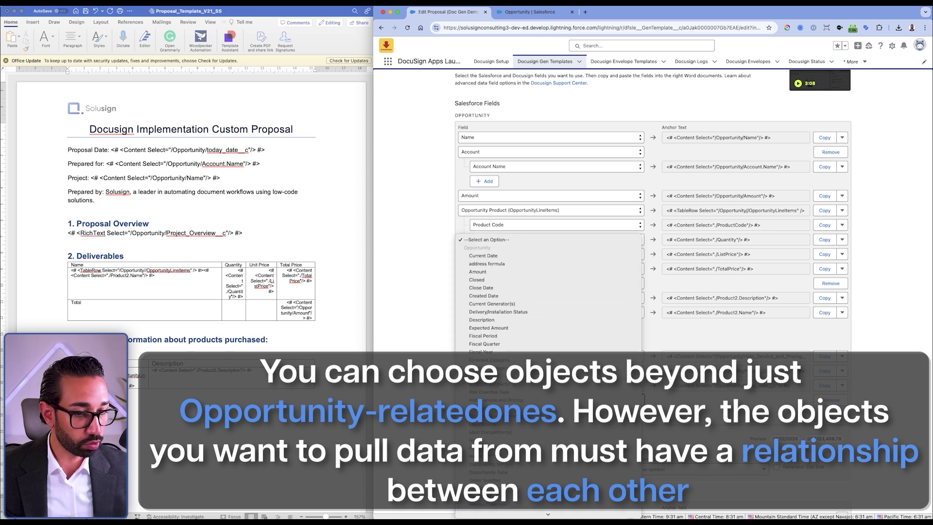
pyautogui.scroll(-3, 486, 291)
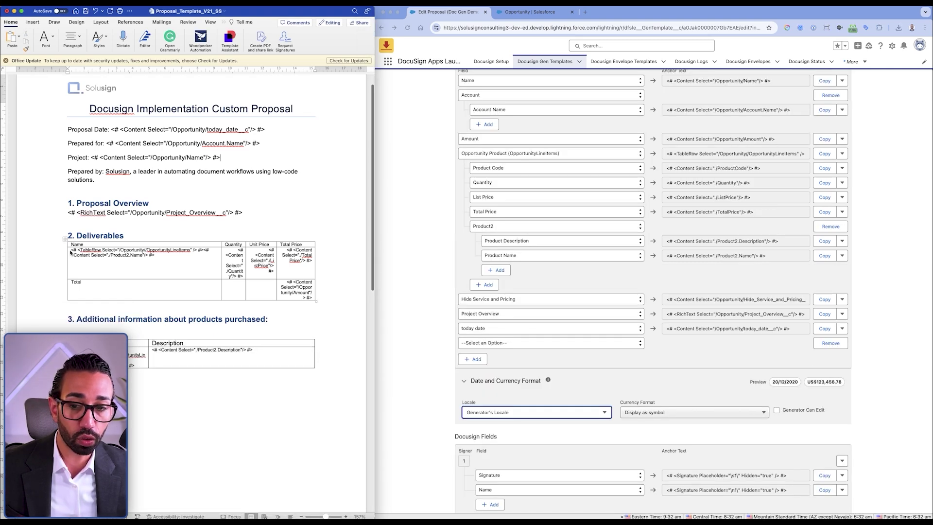
# - Copy the Opportunity Product anchor text and compare its TableRow tag with the tags in the Deliverables table's Name column
pyautogui.moveTo(71, 252)
pyautogui.mouseDown()
pyautogui.moveTo(177, 254)
pyautogui.moveTo(69, 246)
pyautogui.mouseUp()
pyautogui.click(170, 253)
pyautogui.click(355, 211)
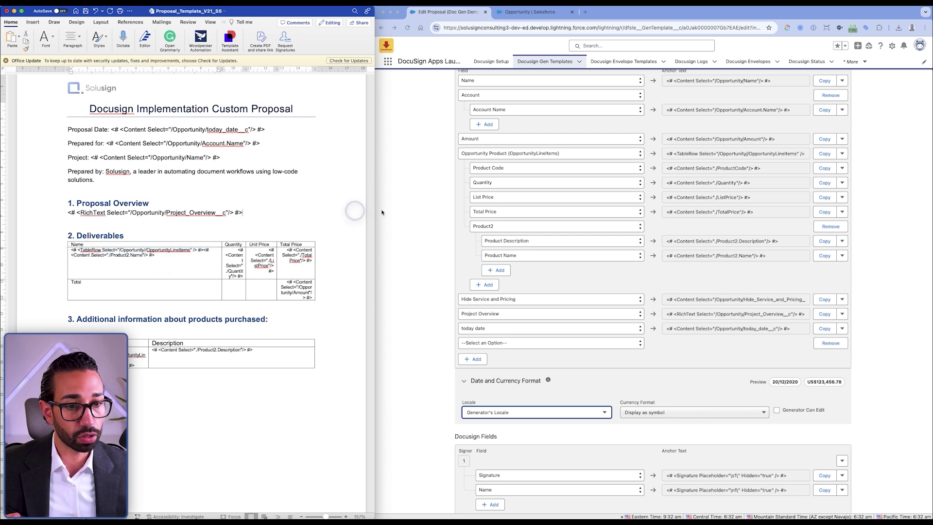
pyautogui.scroll(3, 381, 213)
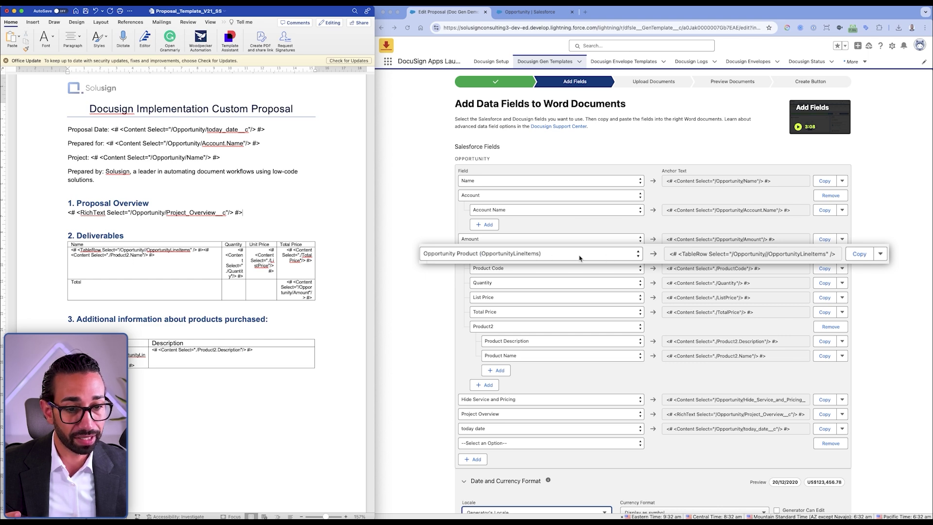
pyautogui.click(859, 254)
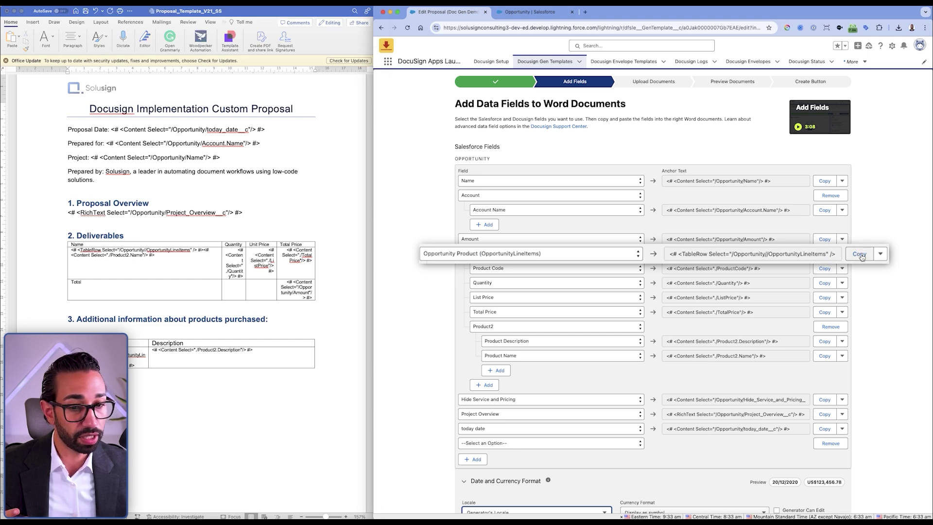
pyautogui.click(155, 254)
pyautogui.moveTo(156, 255); pyautogui.dragTo(74, 250)
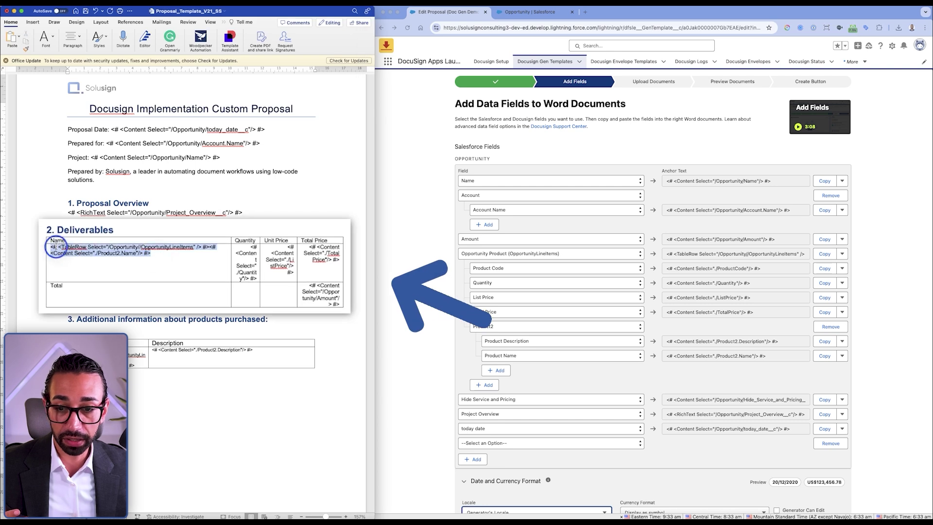
pyautogui.click(141, 254)
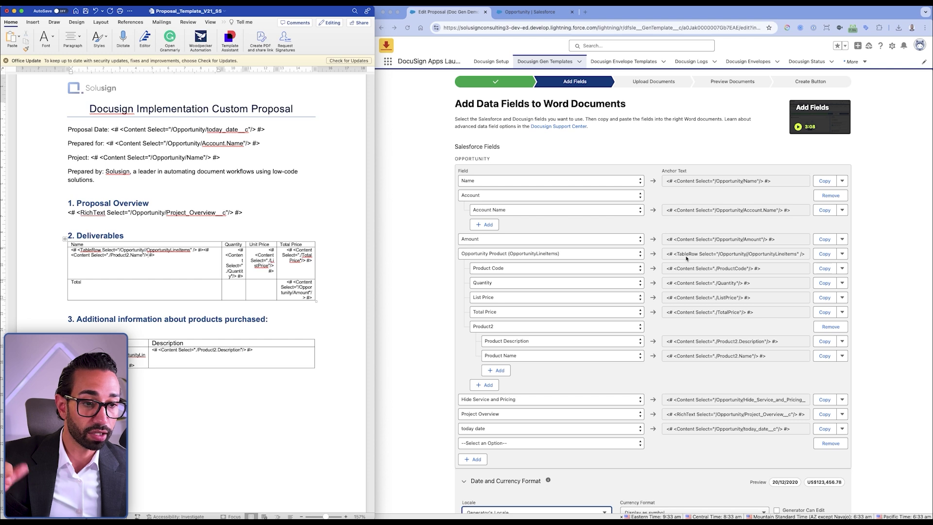
pyautogui.moveTo(676, 253); pyautogui.dragTo(697, 253)
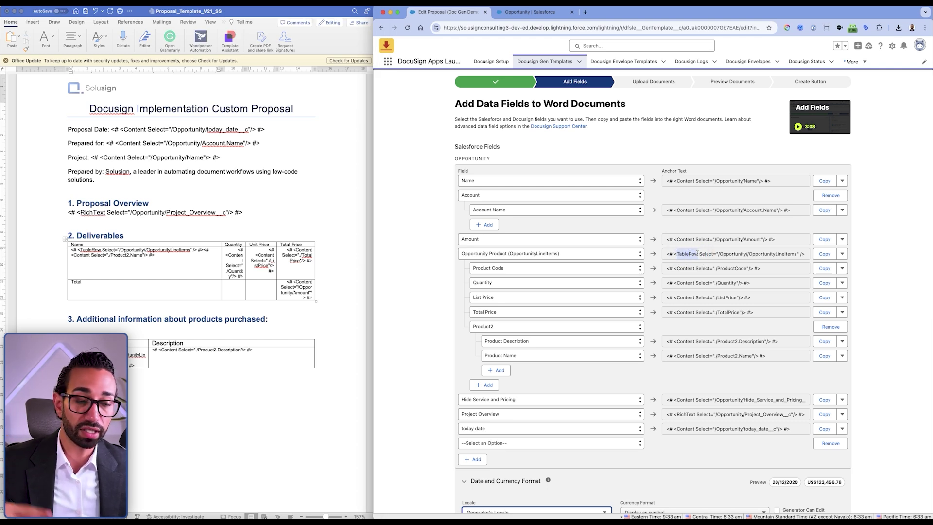
pyautogui.click(697, 253)
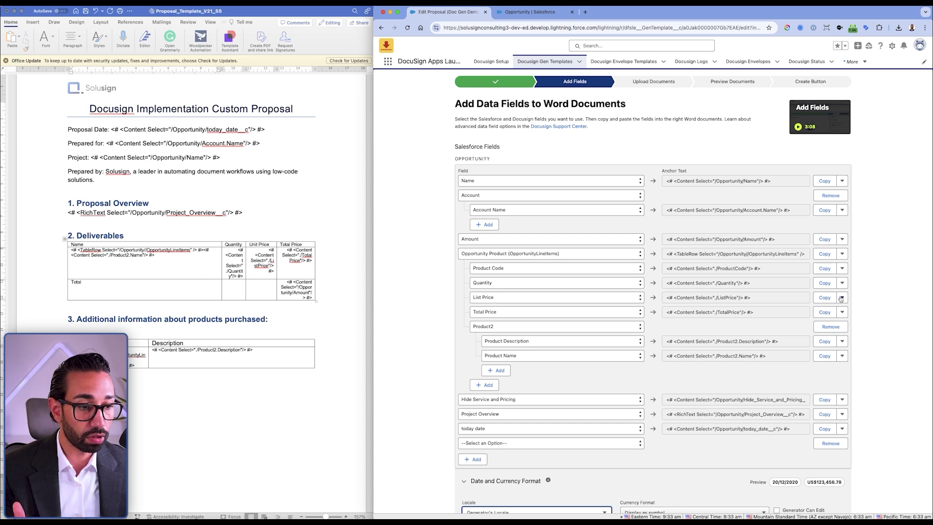
# - Remove the empty Salesforce field row and add a third signer with a Signature field to the Docusign fields
pyautogui.click(220, 258)
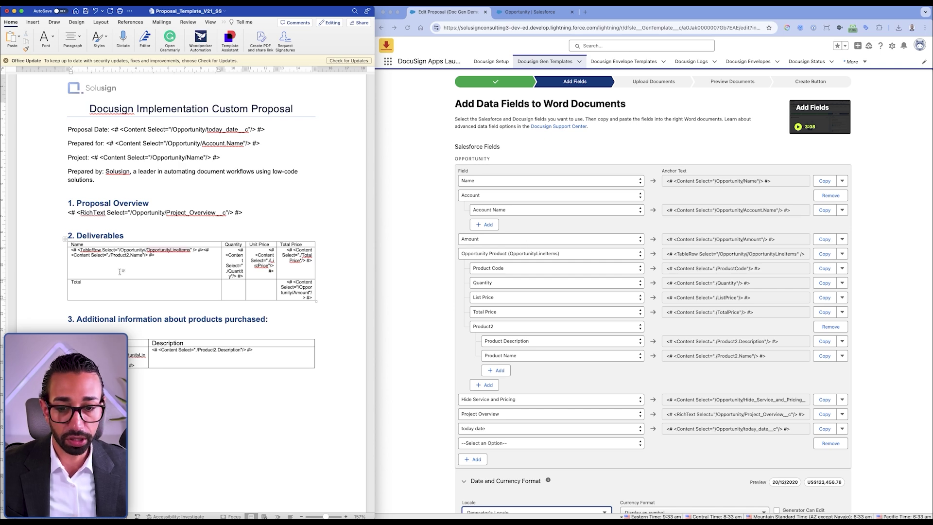
pyautogui.scroll(-10, 139, 216)
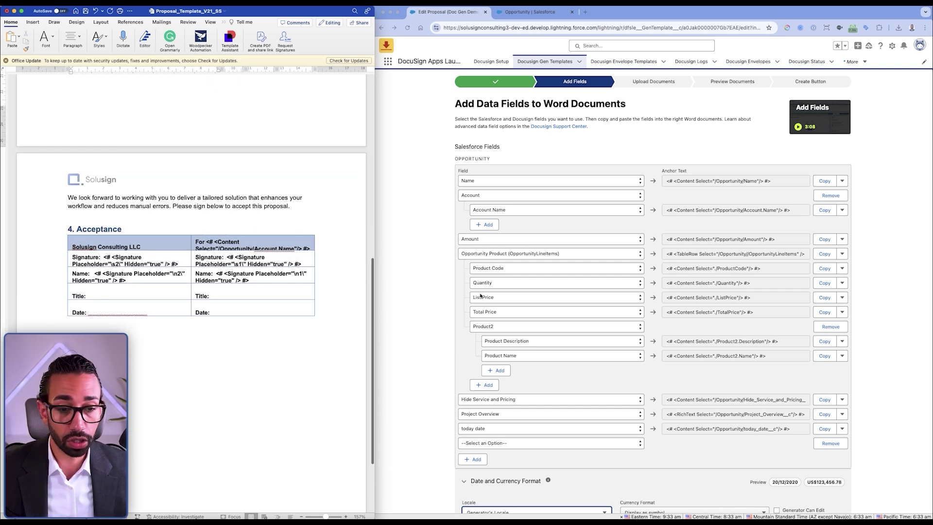
pyautogui.scroll(-5, 423, 291)
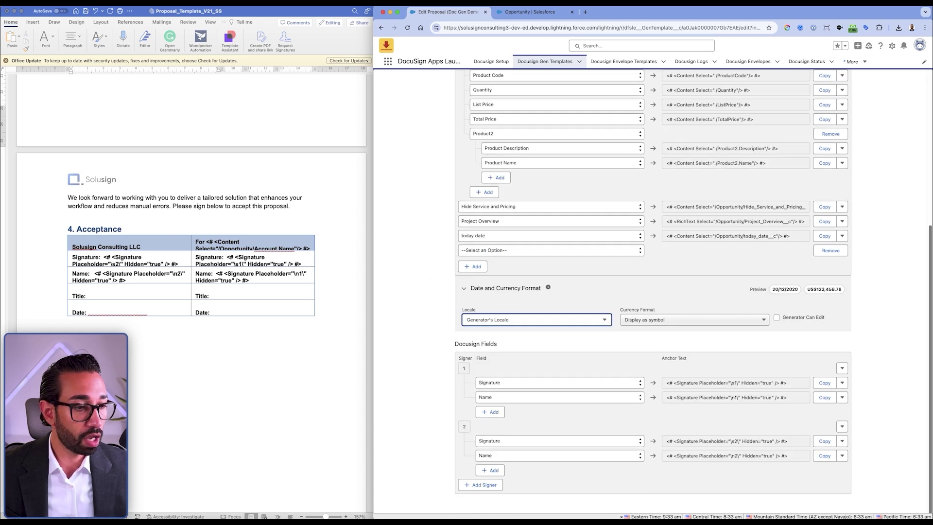
pyautogui.click(830, 250)
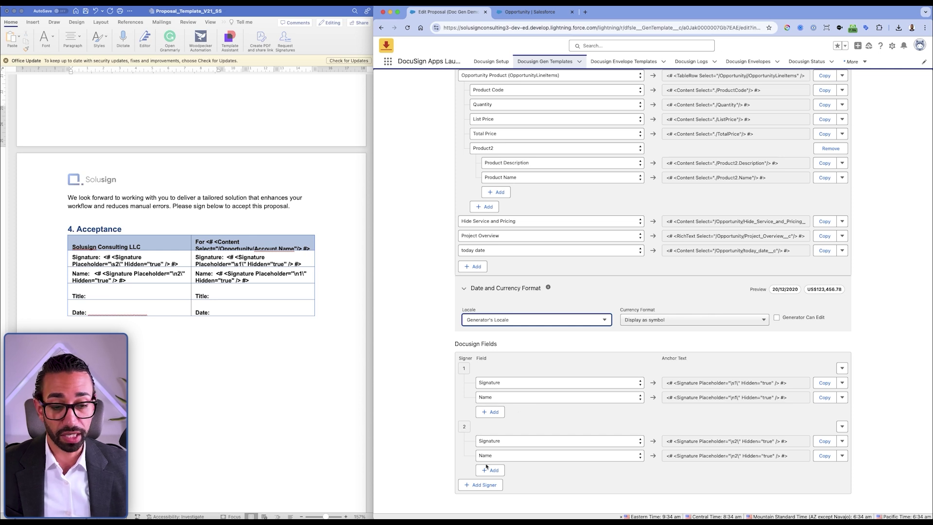
pyautogui.click(474, 484)
pyautogui.scroll(-2, 580, 439)
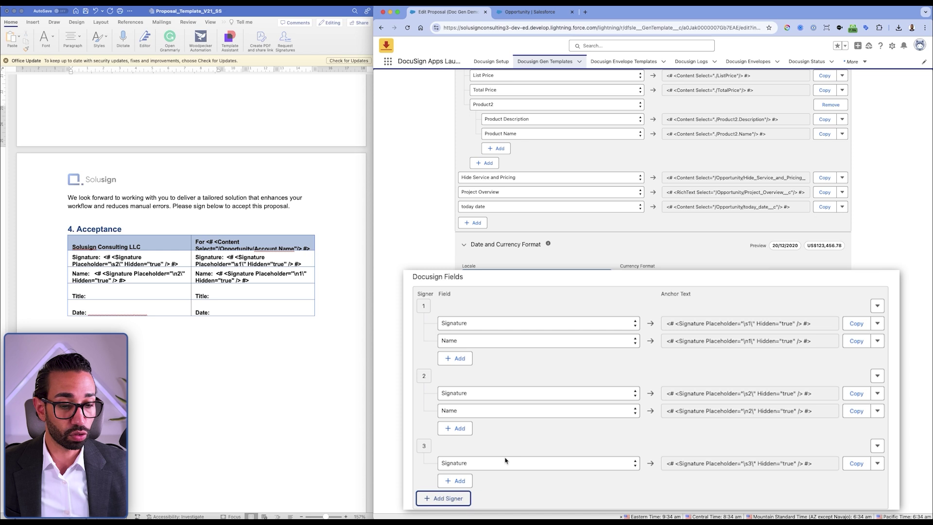
# - Add Initial and Signature fields to signer 3, and remove the third signer from the Docusign fields
pyautogui.click(456, 480)
pyautogui.click(456, 498)
pyautogui.click(459, 498)
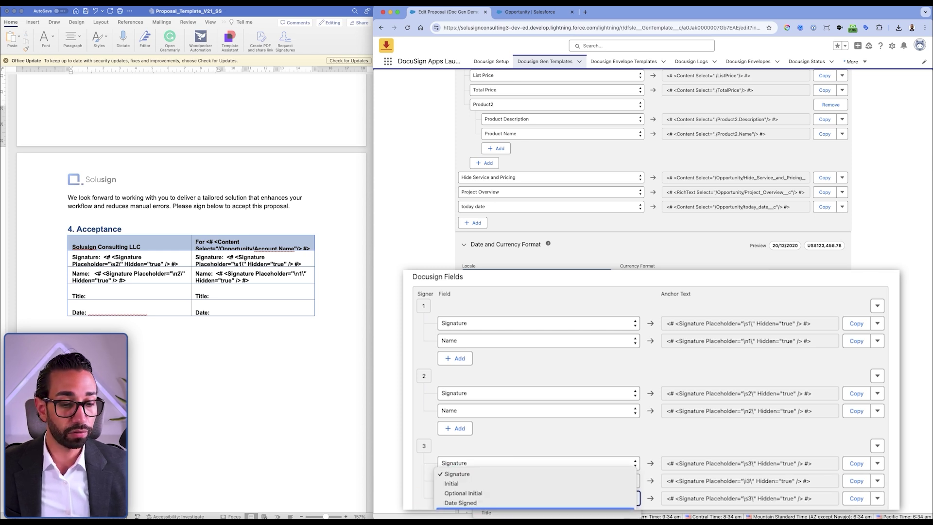
pyautogui.press('Escape')
pyautogui.click(877, 463)
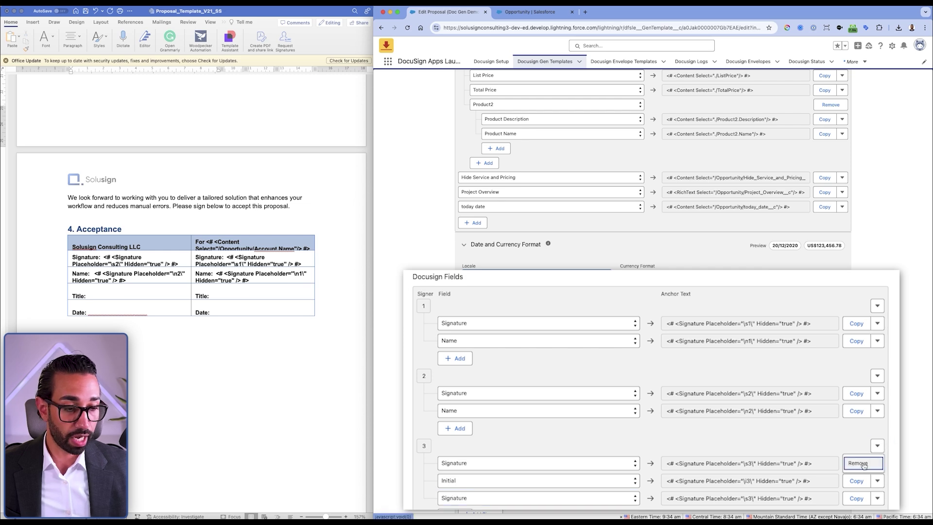
pyautogui.click(863, 464)
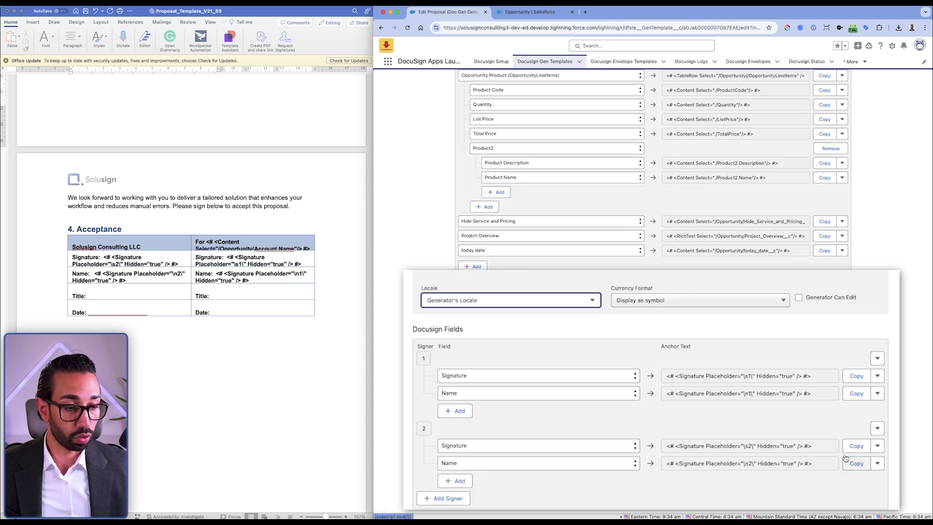
# - Copy signer 1's Signature anchor text and upload Proposal_Template_V22_SS as the Gen template's Word document
pyautogui.click(856, 376)
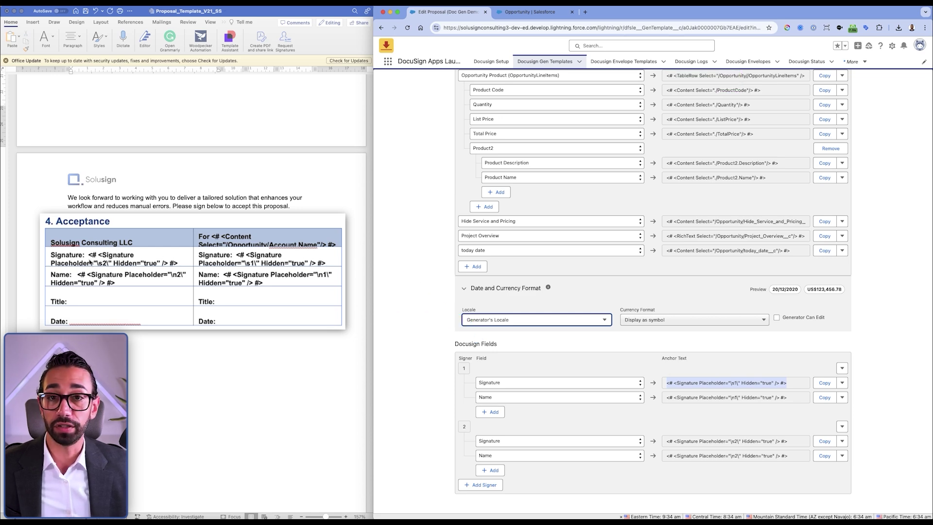
pyautogui.click(246, 149)
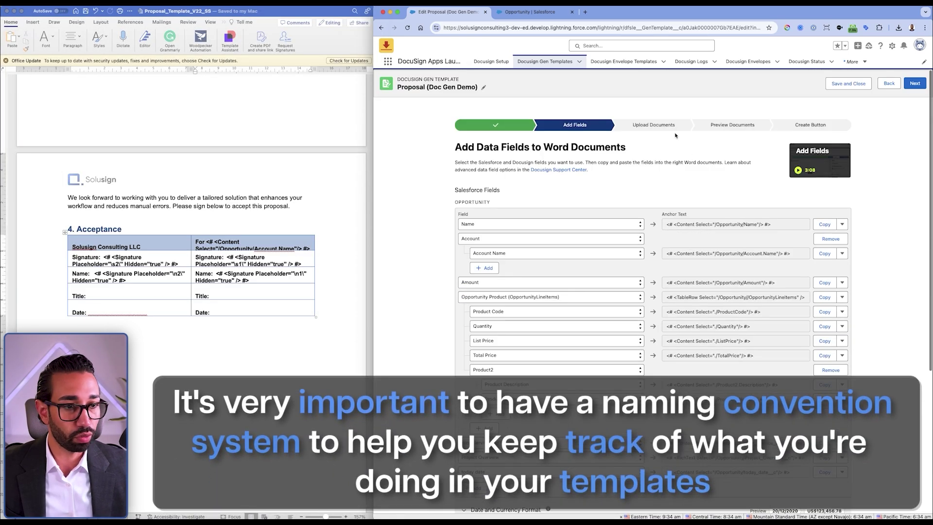
pyautogui.click(662, 126)
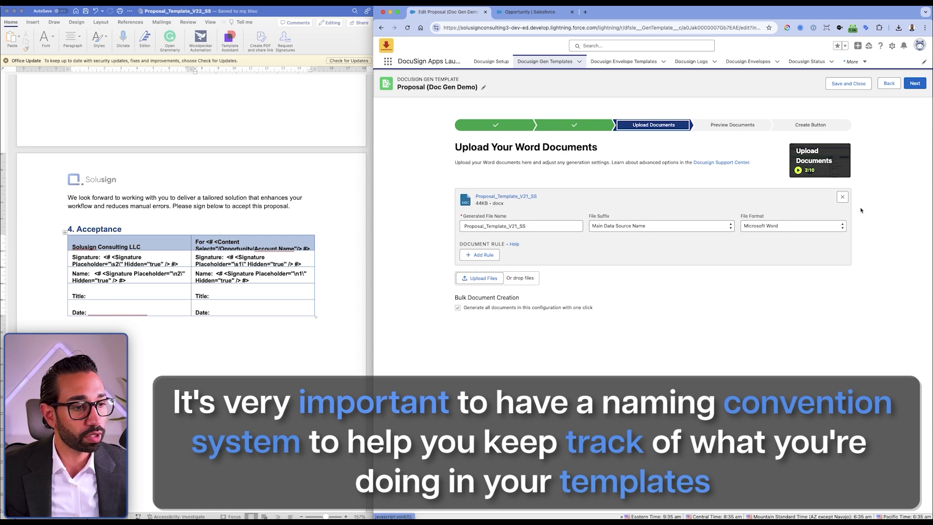
pyautogui.click(480, 278)
pyautogui.doubleClick(378, 158)
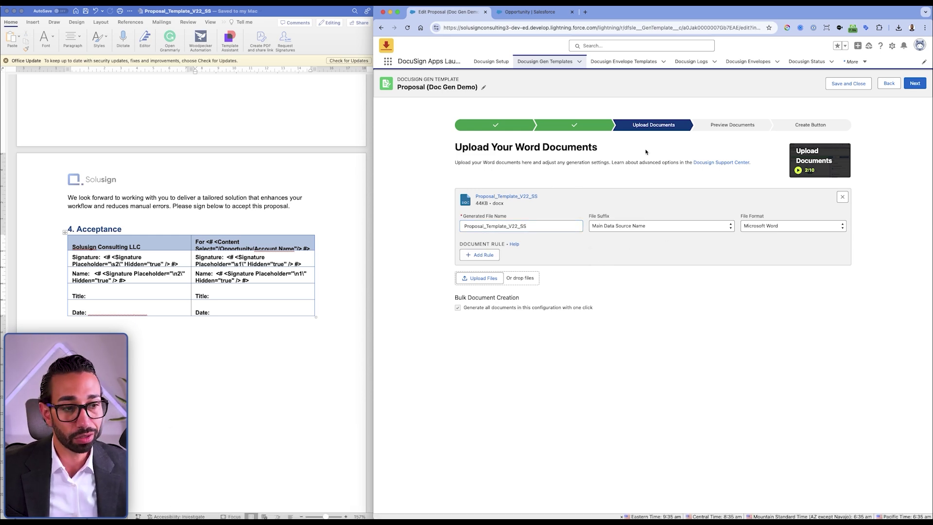
# - Generate a preview of Proposal_Template_V22_SS with the Burlington Textiles Weaving Plant Generator opportunity and review the generated file beside the Word template
pyautogui.click(710, 127)
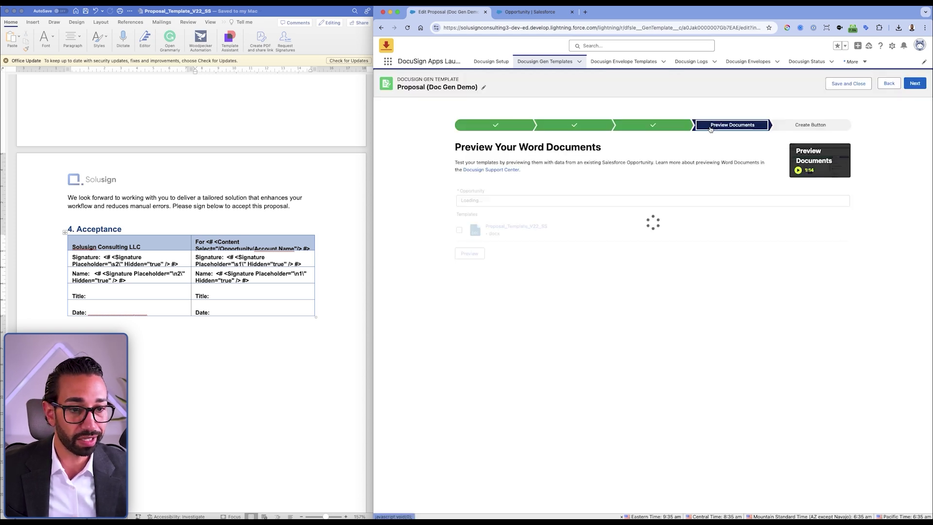
pyautogui.click(479, 202)
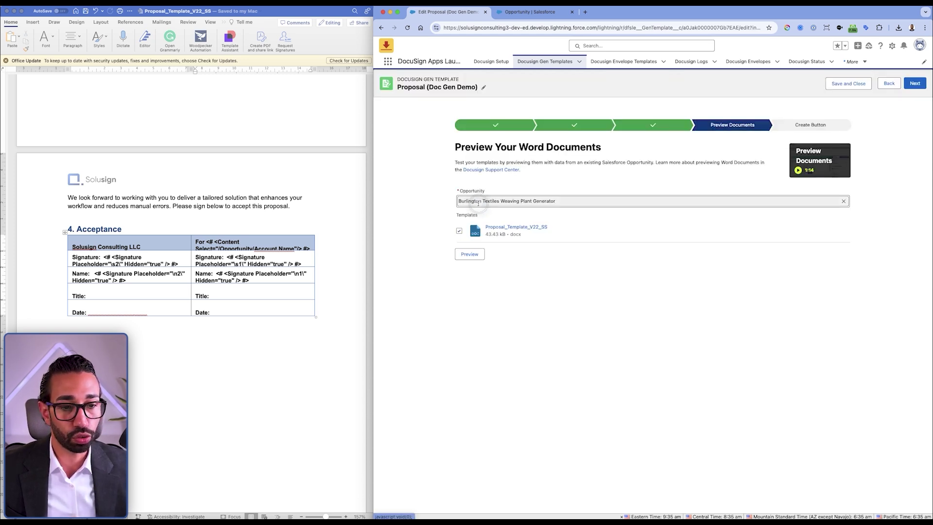
pyautogui.click(479, 201)
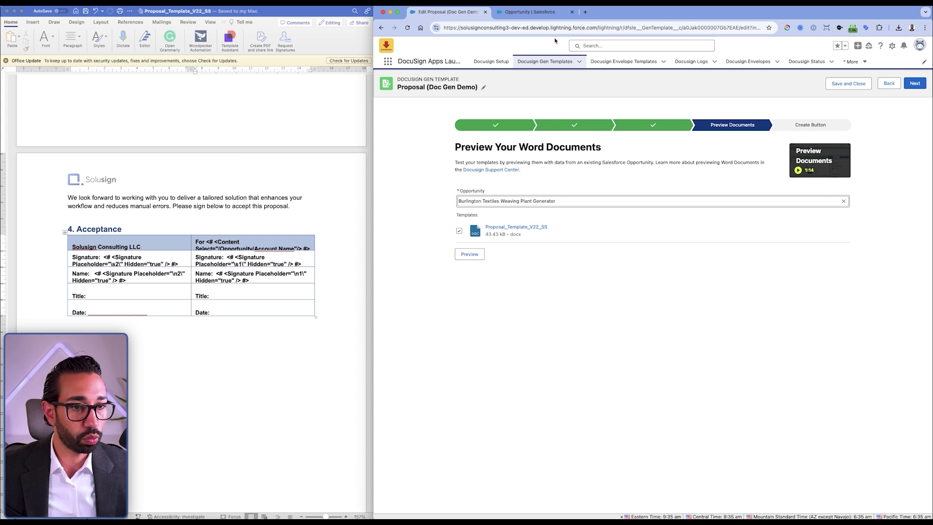
pyautogui.click(530, 11)
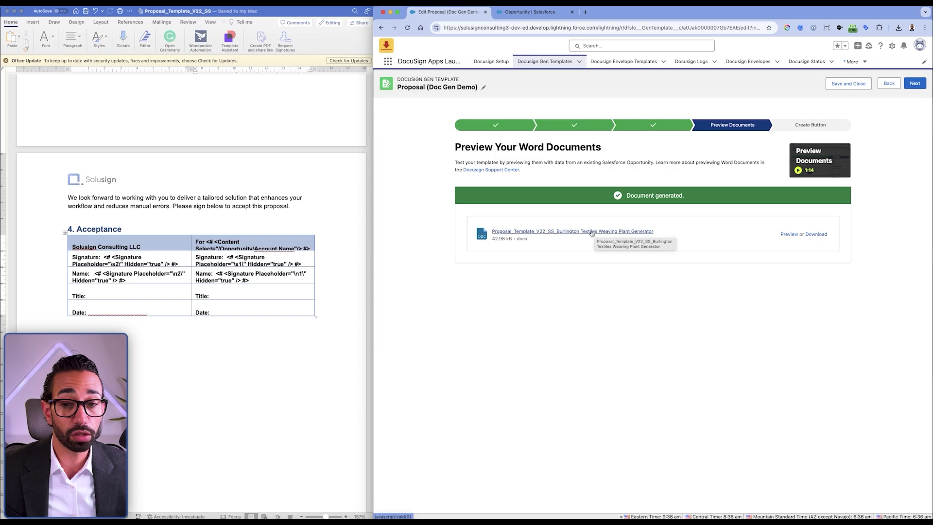
pyautogui.scroll(15, 194, 194)
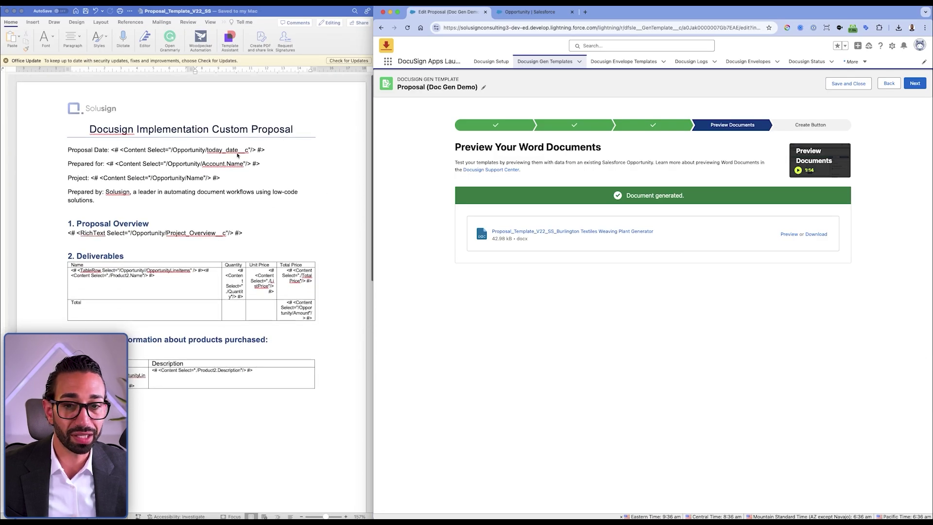
pyautogui.click(510, 231)
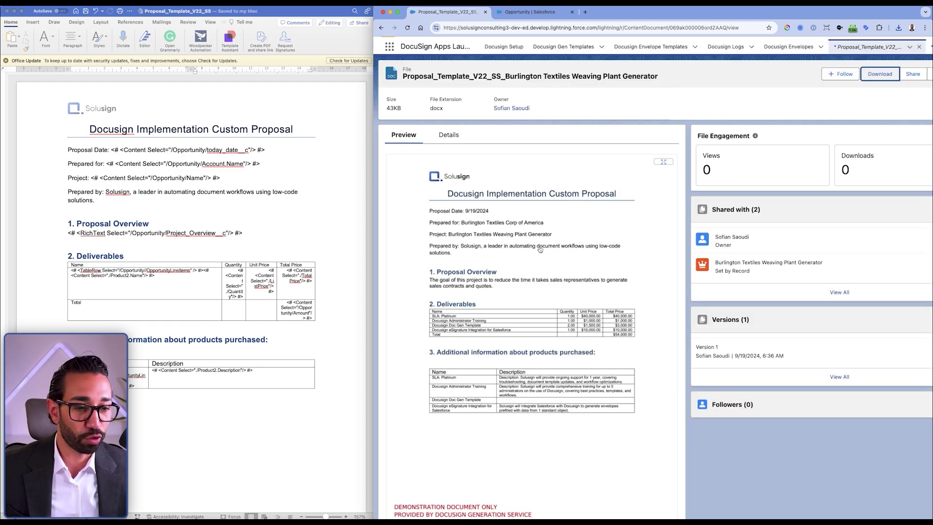
pyautogui.scroll(-2, 539, 250)
pyautogui.scroll(3, 532, 311)
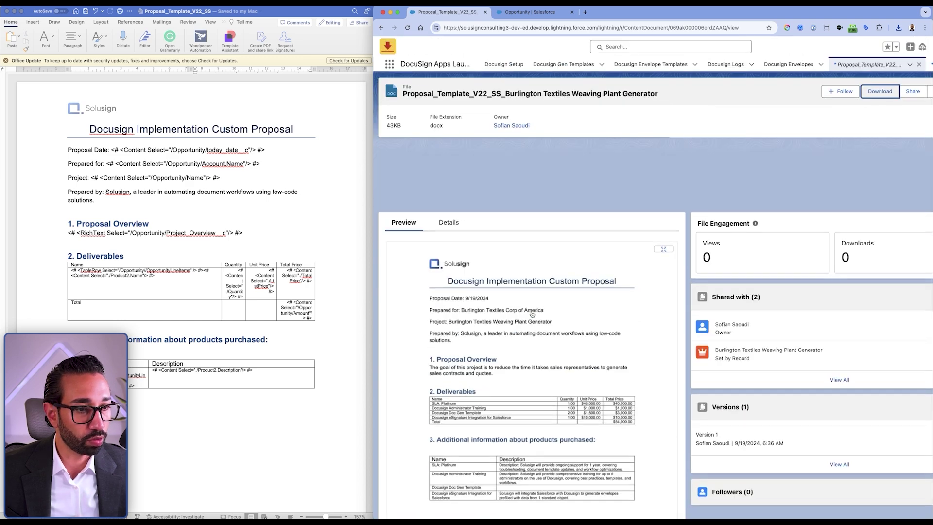
pyautogui.press('super+minus')
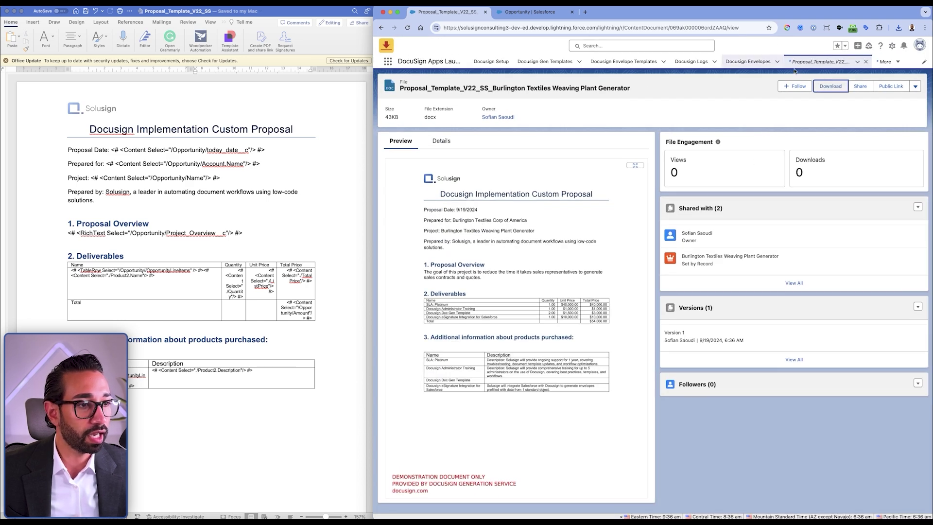
# - Reopen the Proposal (Doc Gen Demo) Gen template, and open the Proposal Envelop Template for editing to examine its recipients
pyautogui.click(540, 62)
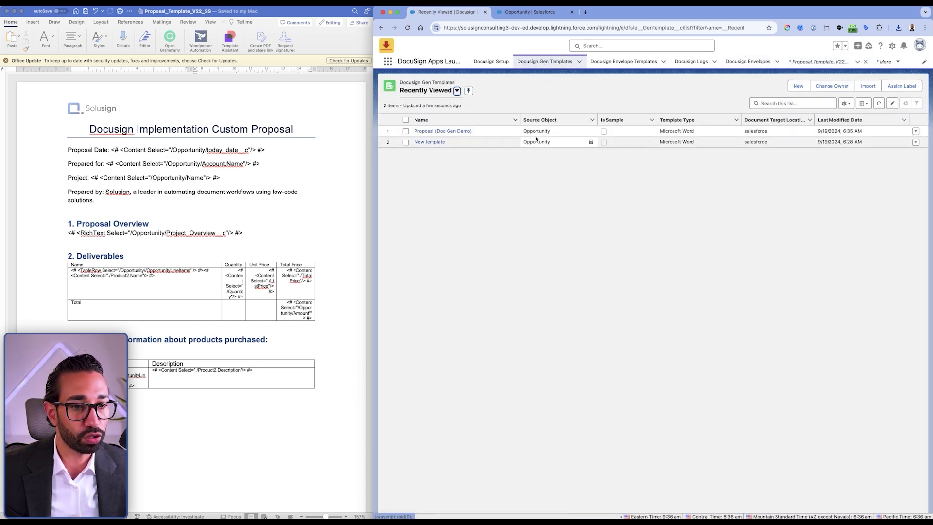
pyautogui.click(443, 131)
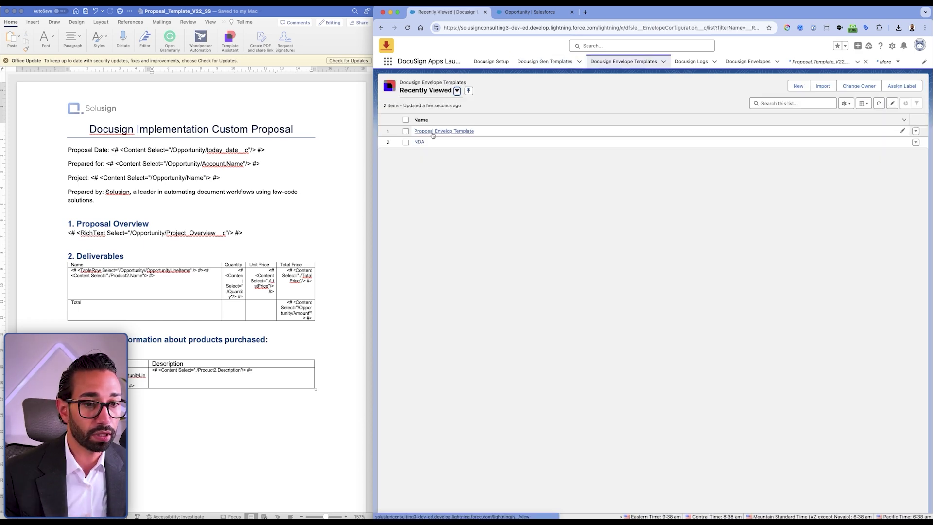
pyautogui.click(410, 136)
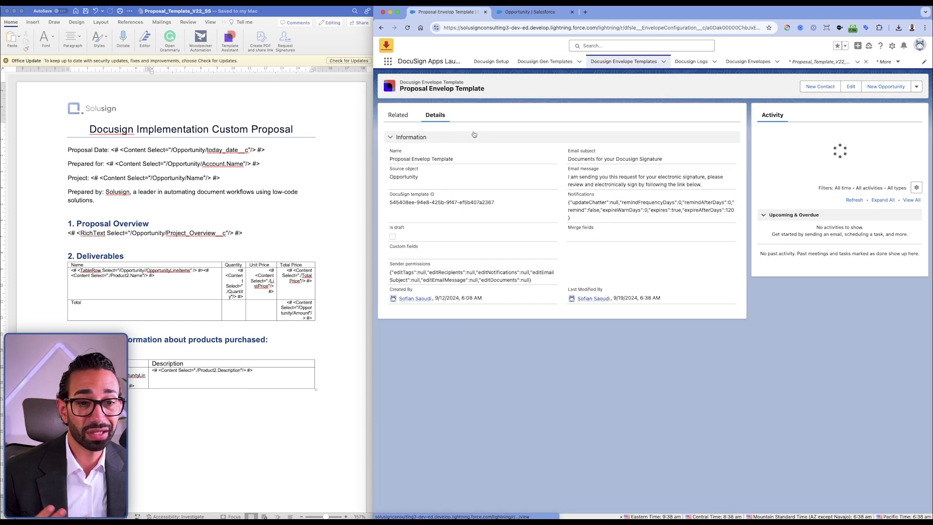
pyautogui.click(851, 86)
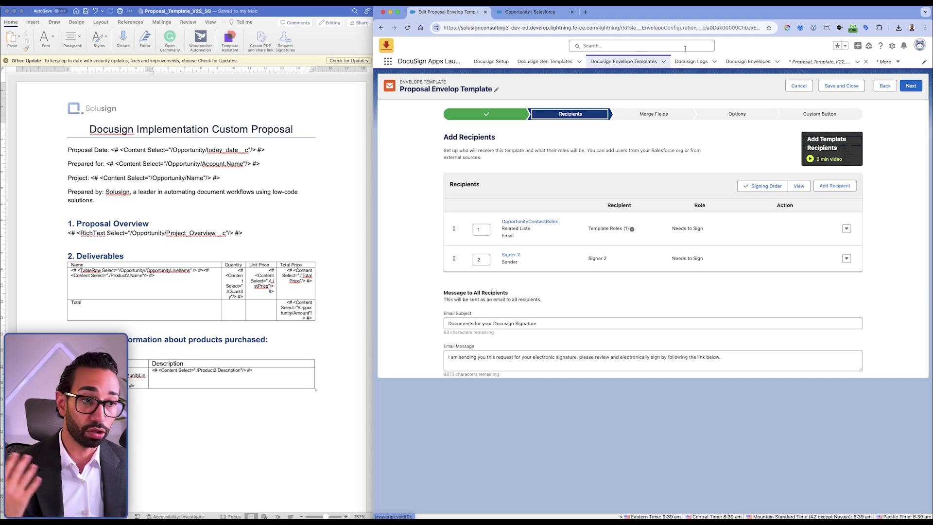
# - Find the Burlington Textiles Weaving Plant Generator opportunity by searching for "burl" and run its Send Proposal action
pyautogui.click(607, 46)
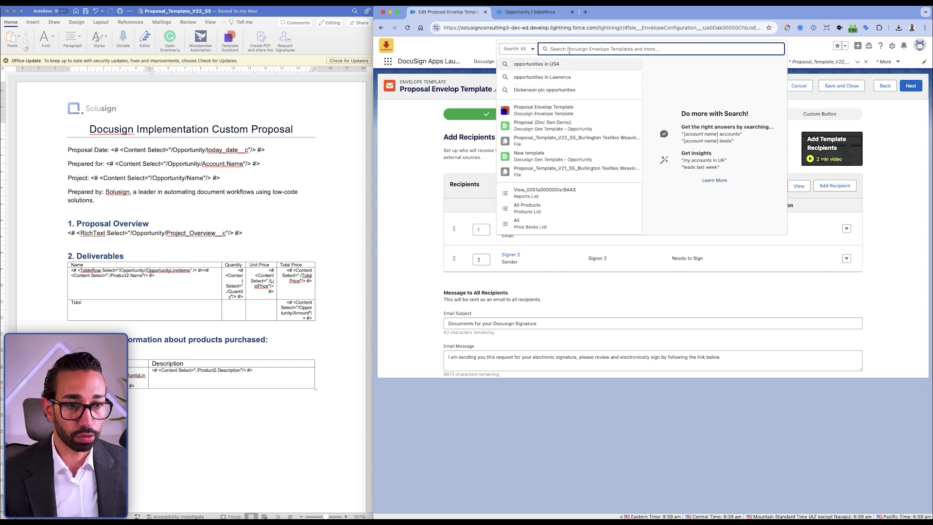
pyautogui.click(482, 46)
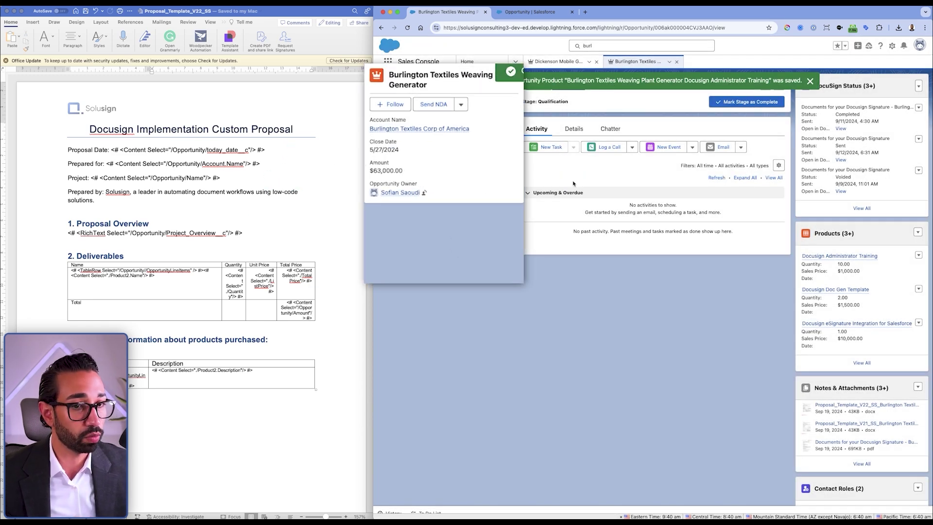
pyautogui.click(461, 105)
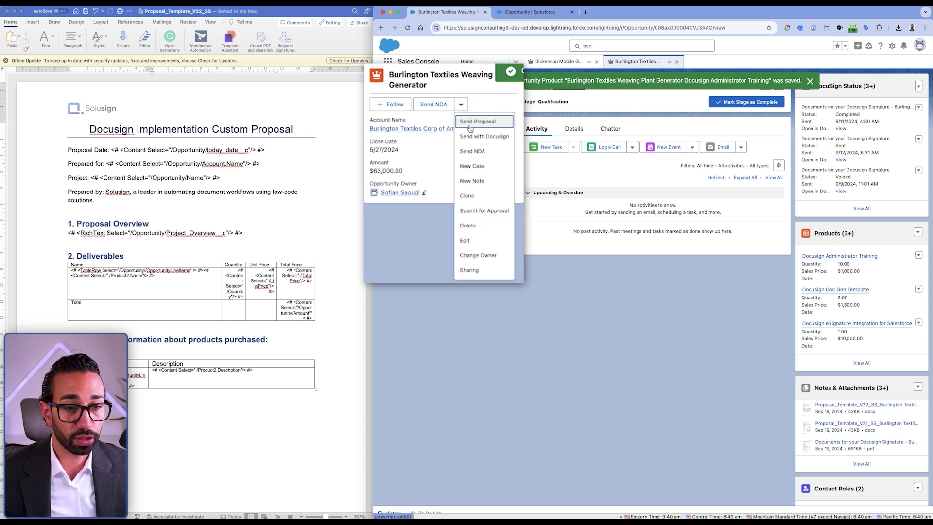
pyautogui.click(469, 124)
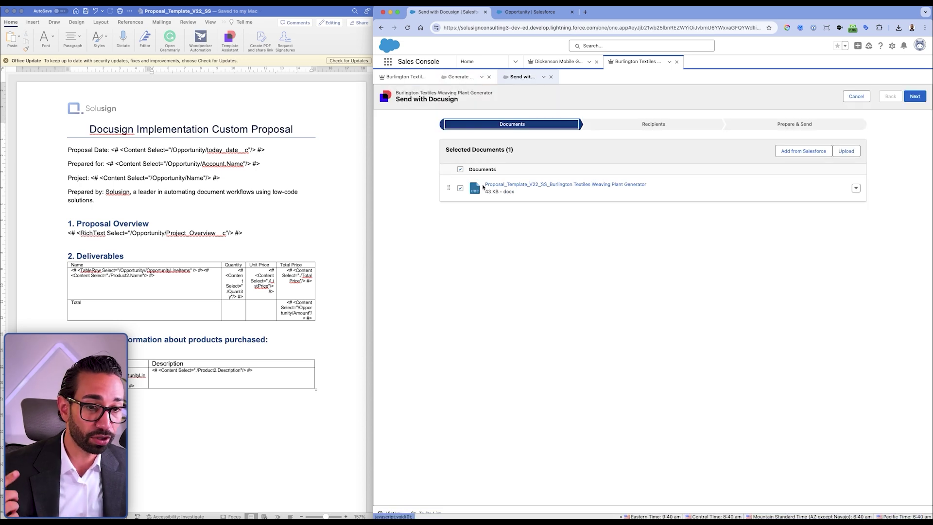
# - Review the proposal envelope's recipients and its signature and name fields in the Acceptance table, and send the envelope
pyautogui.click(645, 124)
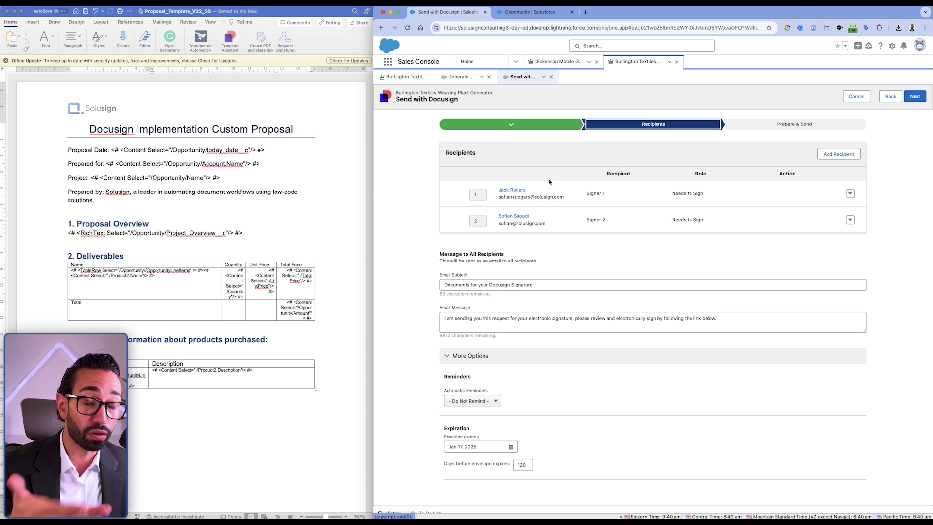
pyautogui.click(783, 127)
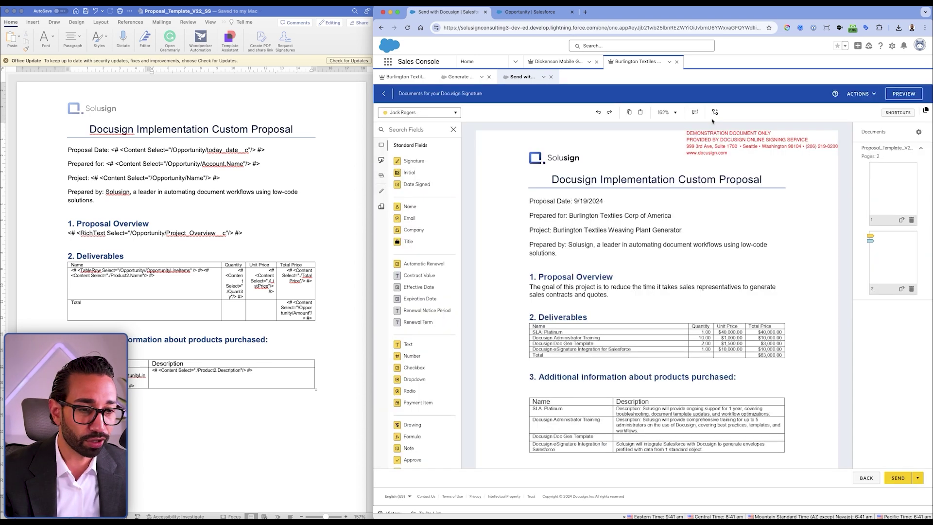
pyautogui.scroll(-10, 644, 208)
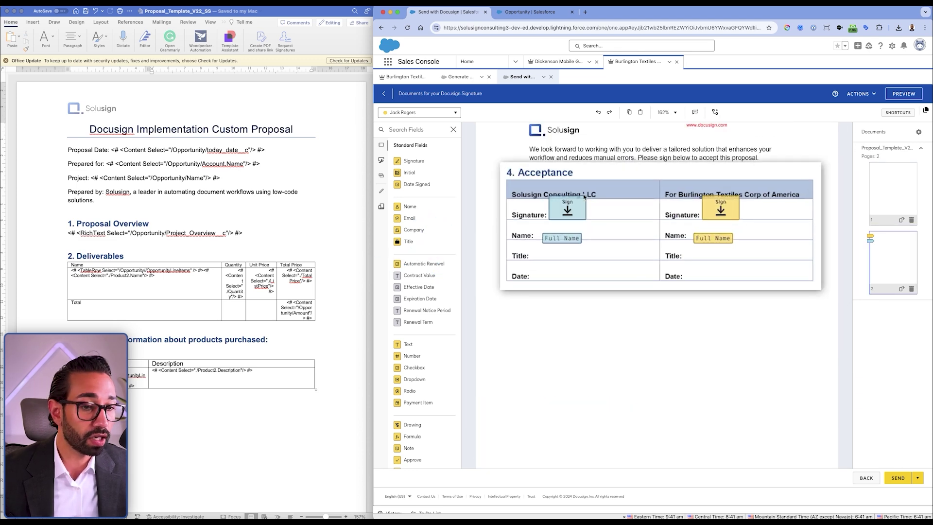
pyautogui.scroll(-15, 194, 243)
pyautogui.click(96, 250)
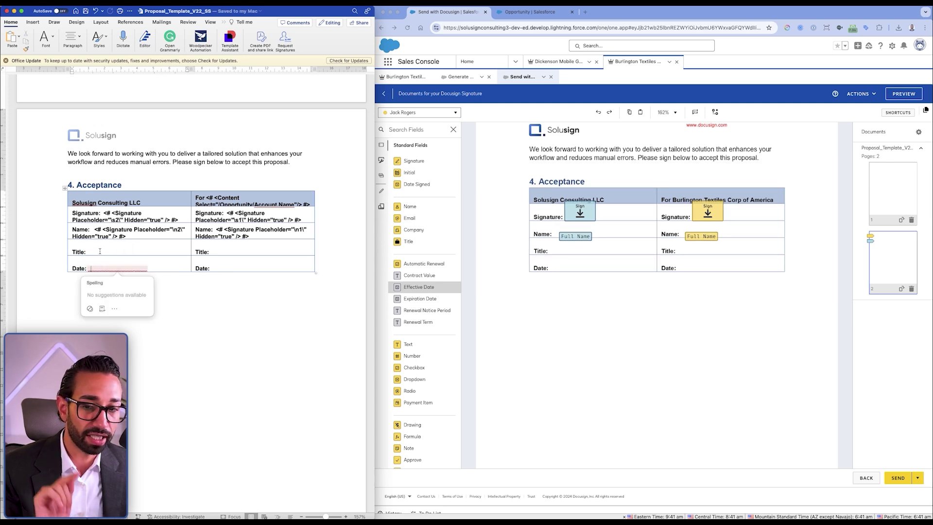
pyautogui.click(545, 317)
pyautogui.scroll(10, 629, 297)
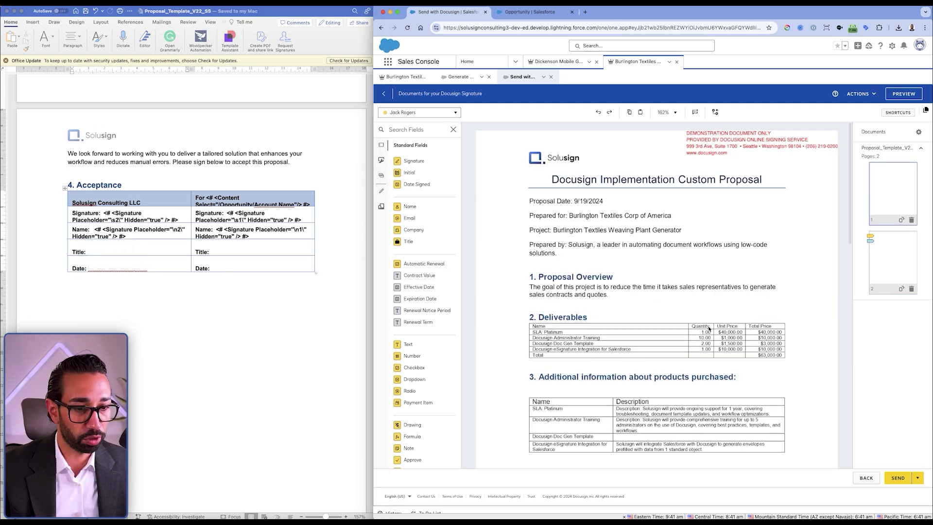
pyautogui.click(898, 478)
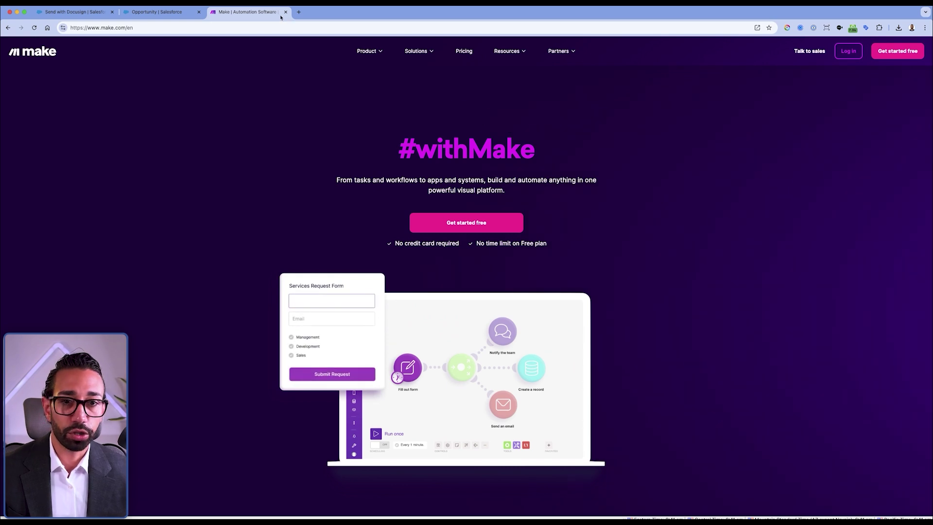
# - Search Google for Power Automate and open Microsoft's Power Automate process automation page
pyautogui.click(297, 13)
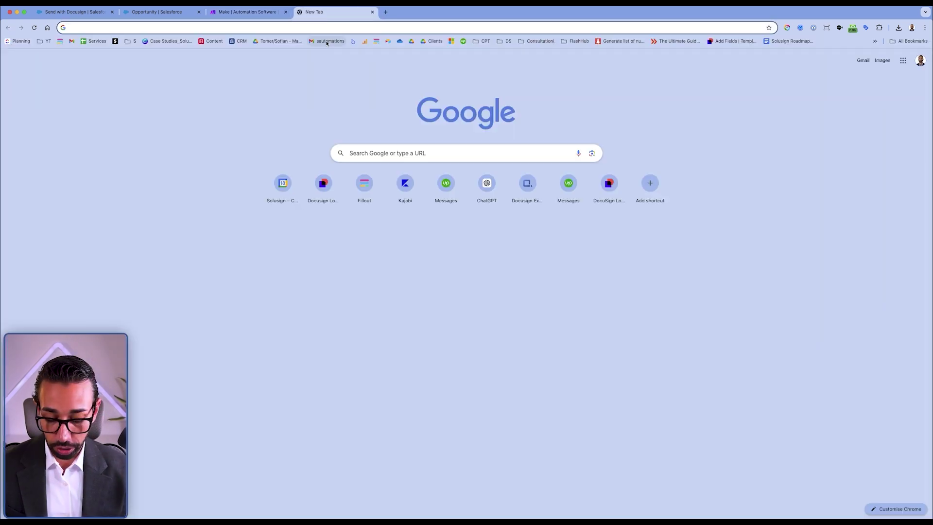
pyautogui.write('powe a')
pyautogui.press('BackSpace')
pyautogui.press('BackSpace')
pyautogui.write('r autoamte')
pyautogui.press('Return')
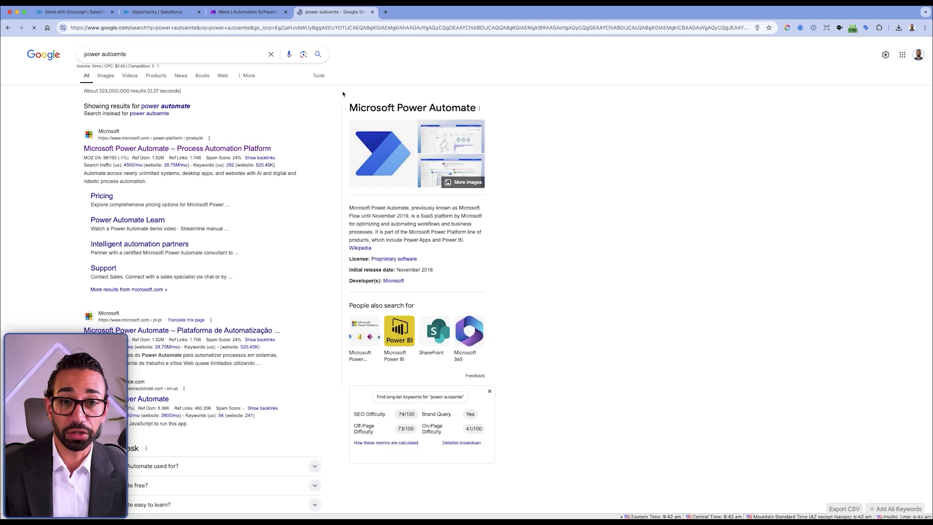
pyautogui.click(126, 148)
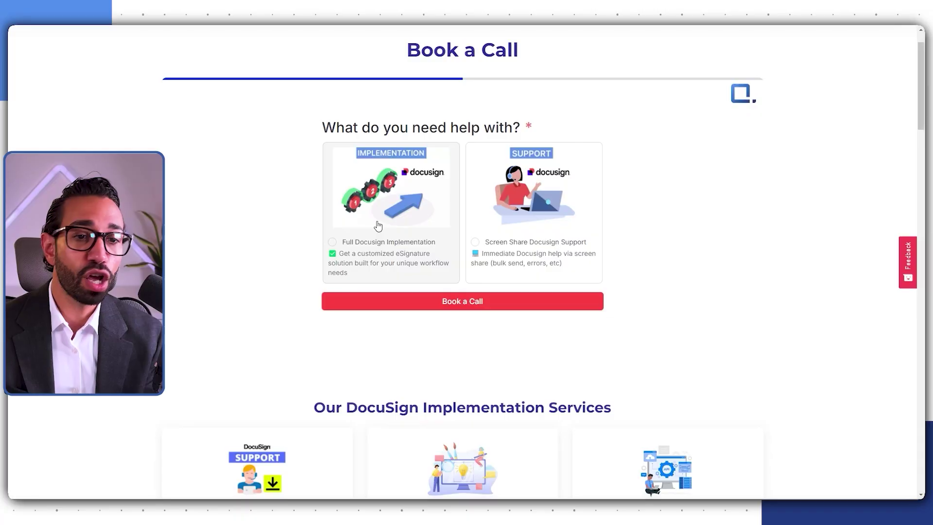
# - Select Full Docusign Implementation in the Book a Call form and submit the request for a complimentary strategy call
pyautogui.click(378, 226)
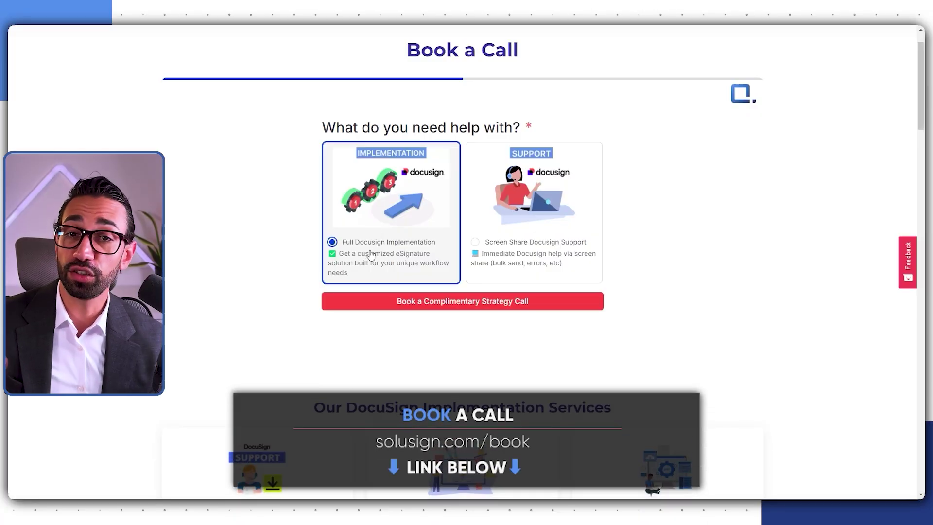
pyautogui.click(470, 307)
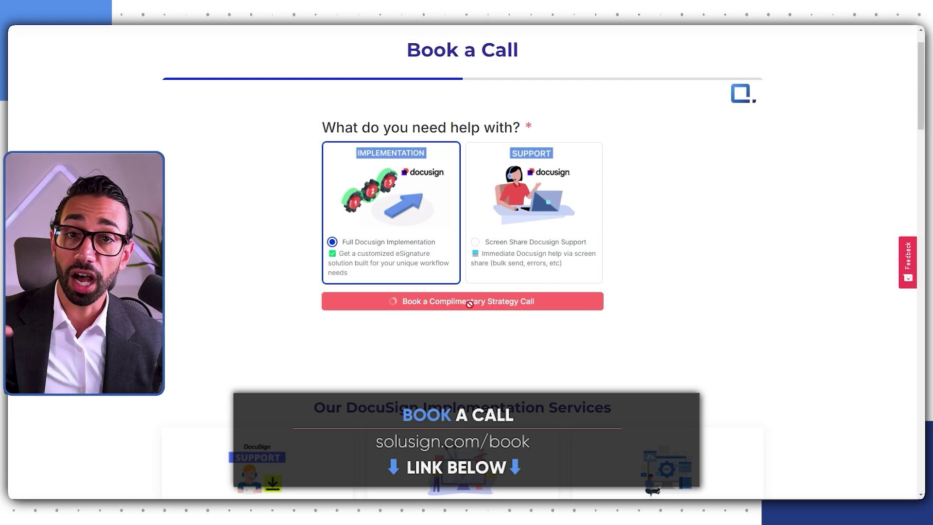